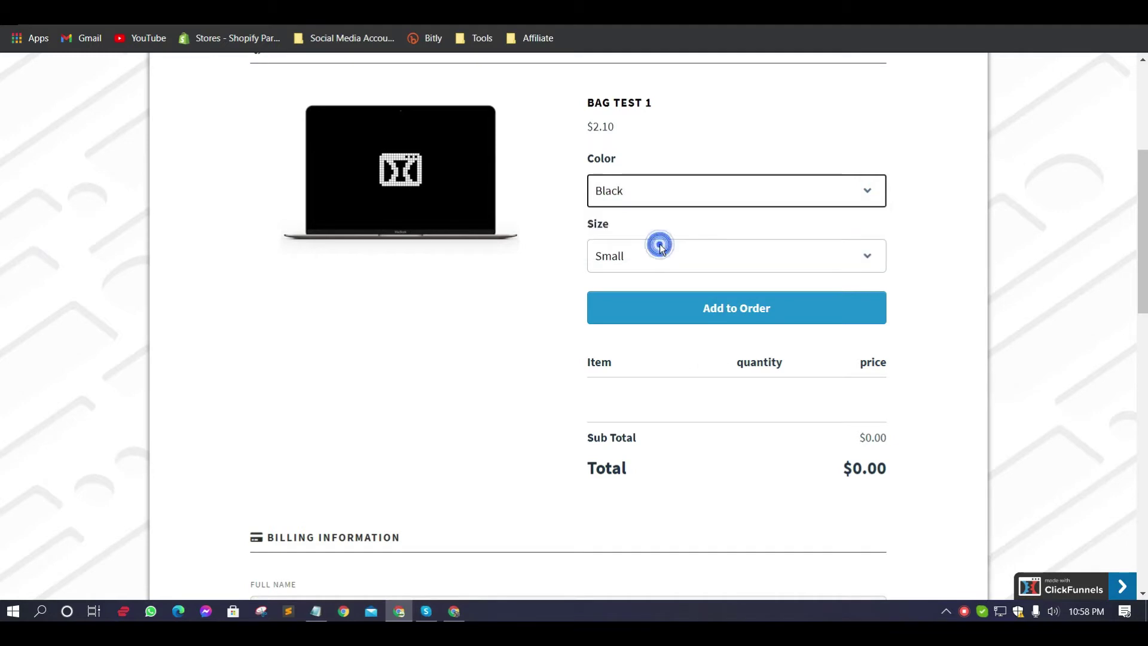
- Choose the Black color and Medium size for Bag Test 1 and add it to the order
left_click(624, 189)
left_click(624, 215)
left_click(635, 190)
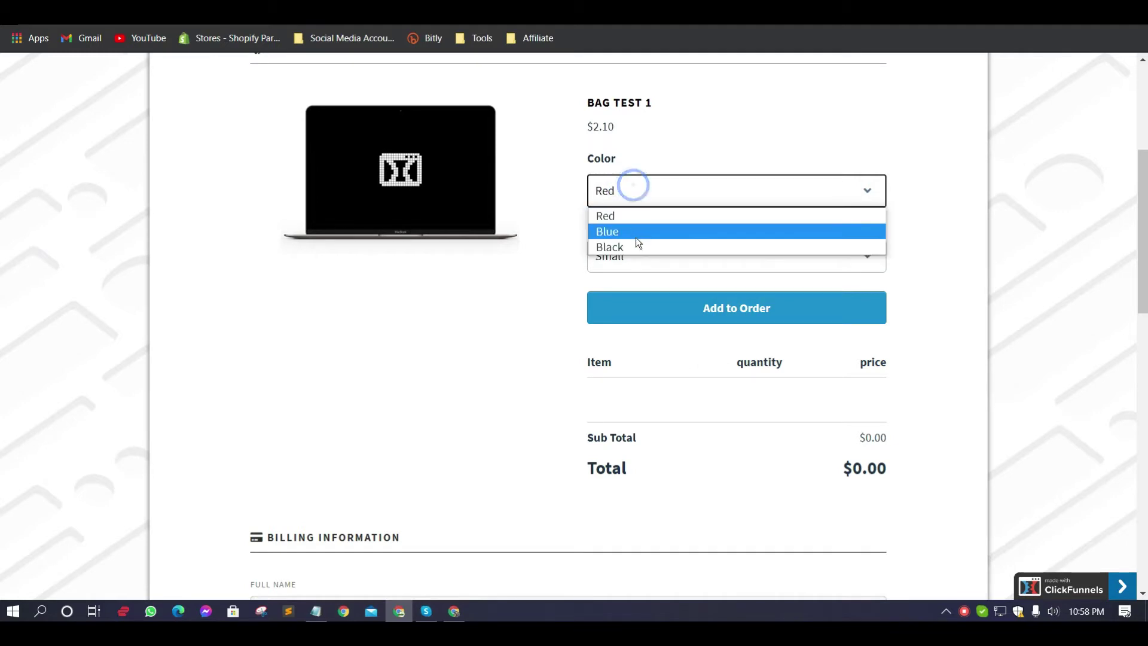
left_click(636, 242)
left_click(736, 266)
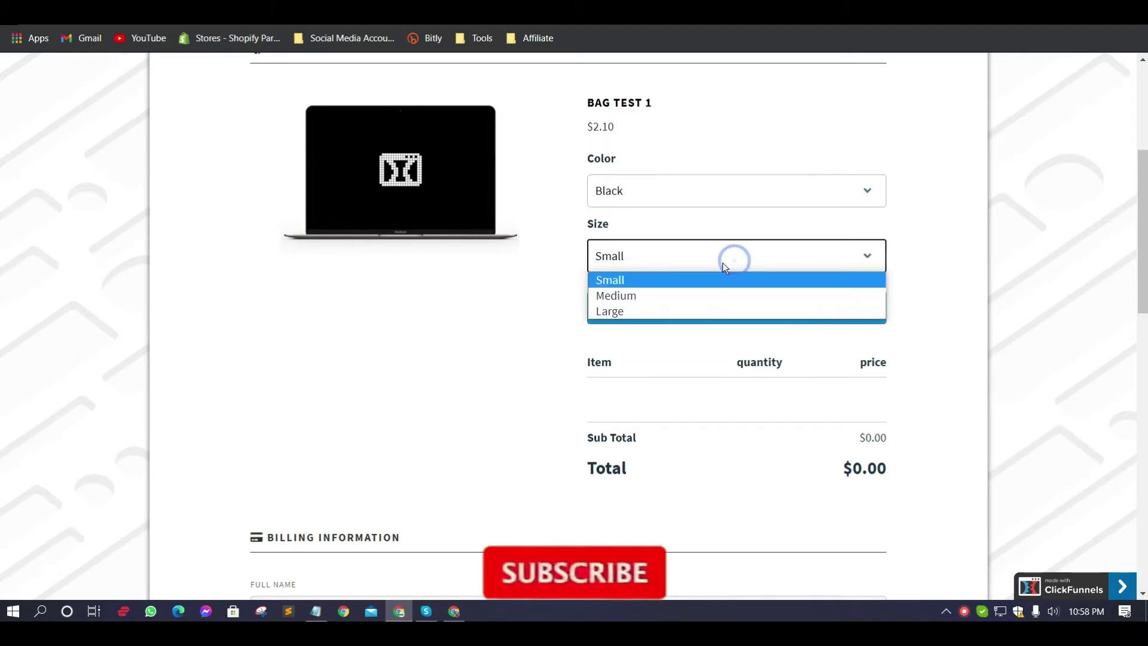
left_click(707, 294)
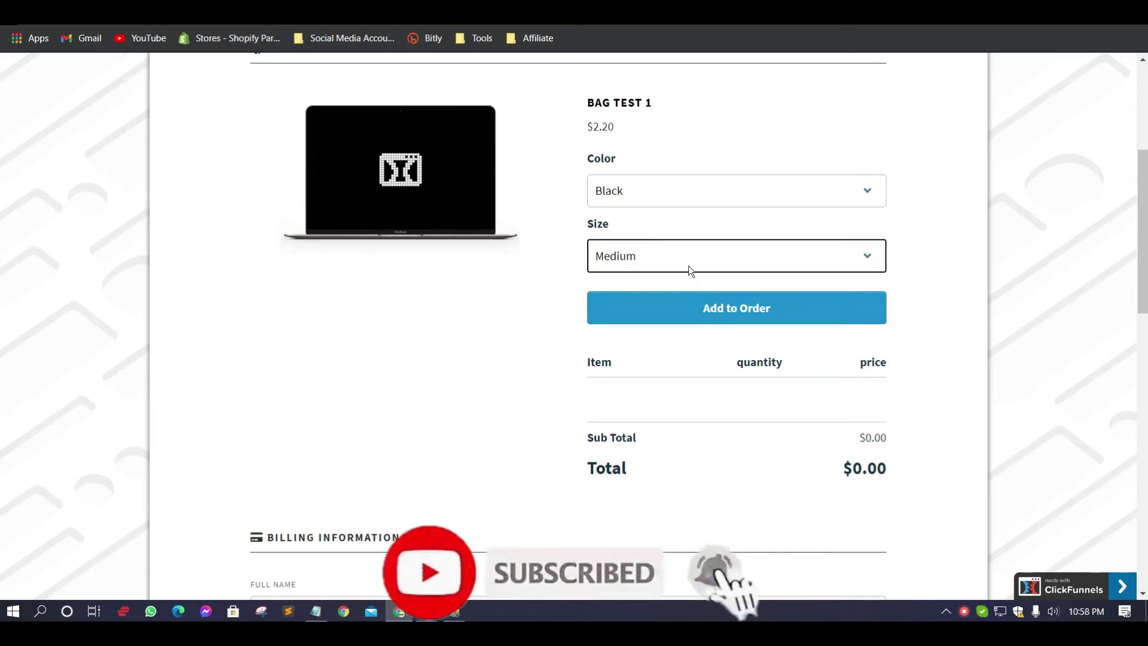
left_click(708, 316)
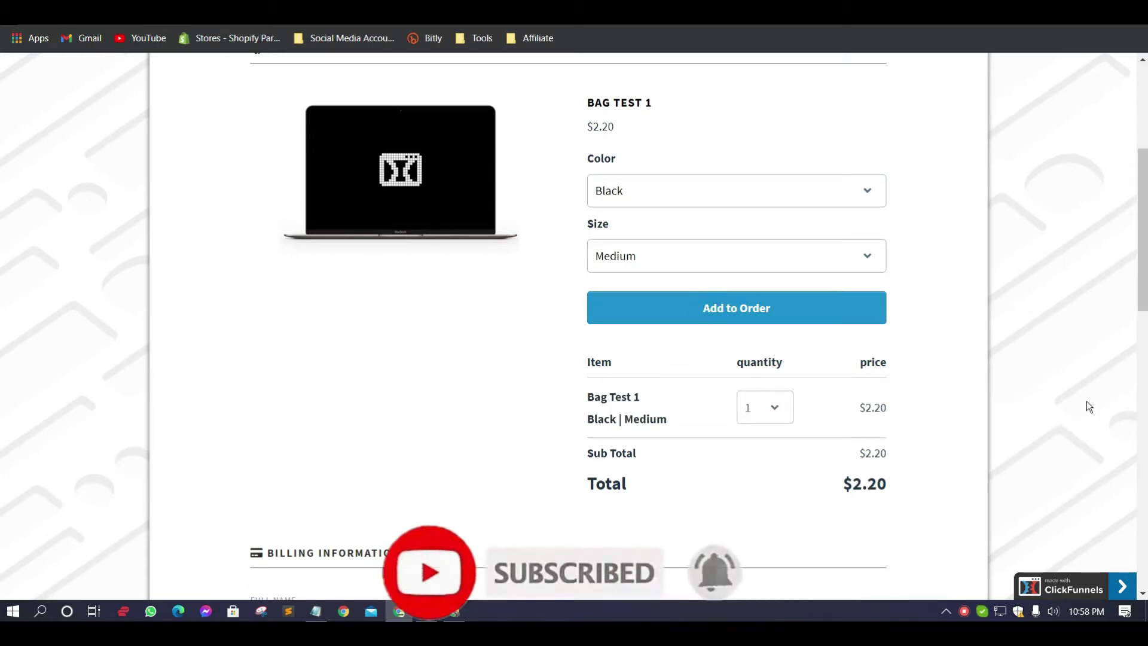
- Set the quantity of the Black | Medium bag in the order to 21
scroll(1068, 405, "down", 2)
scroll(926, 409, "up", 1)
left_click(772, 338)
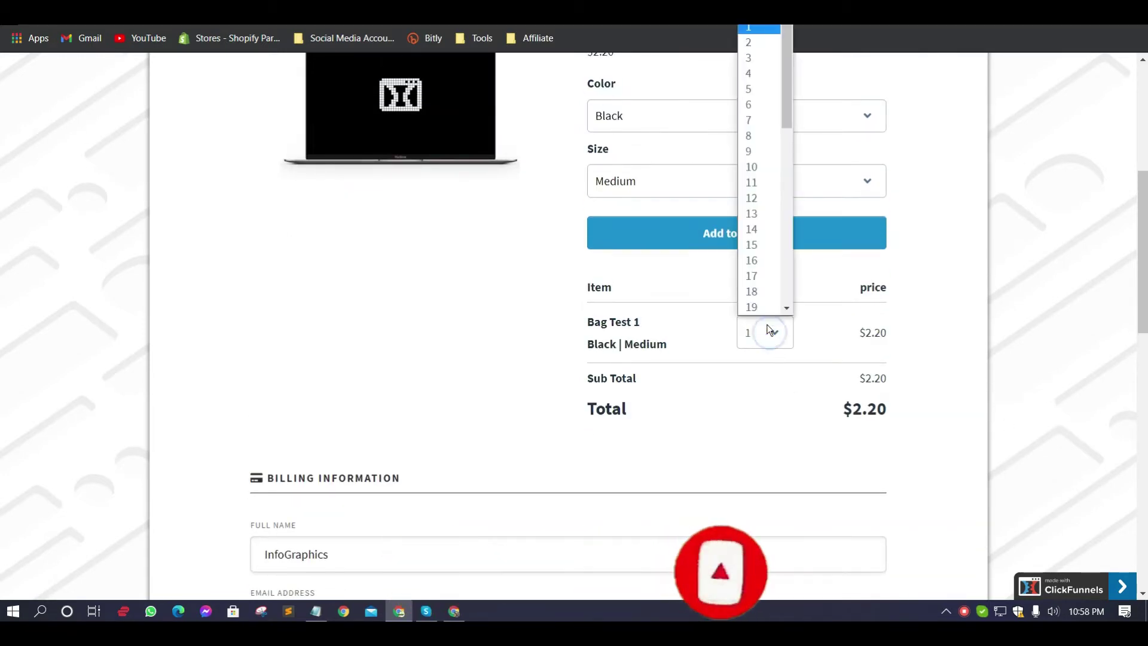
left_click(751, 258)
left_click(771, 339)
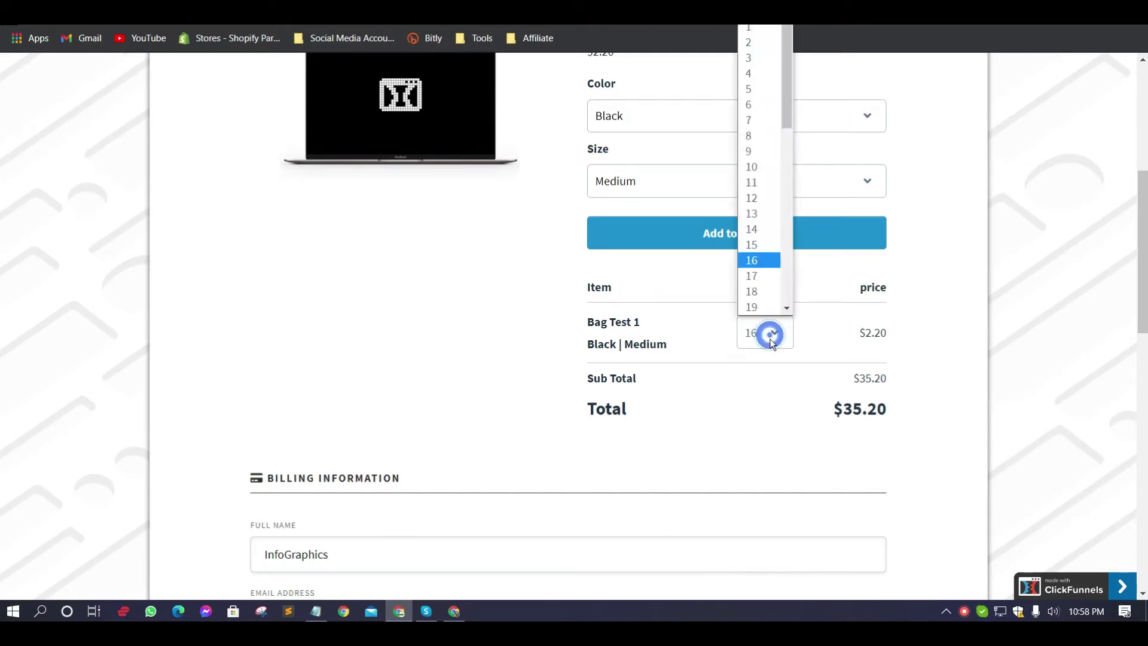
scroll(771, 287, "down", 2)
left_click(773, 310)
- Add a Red, Medium Bag Test 1 to the order and set its quantity to 19
scroll(790, 306, "up", 1)
left_click(668, 192)
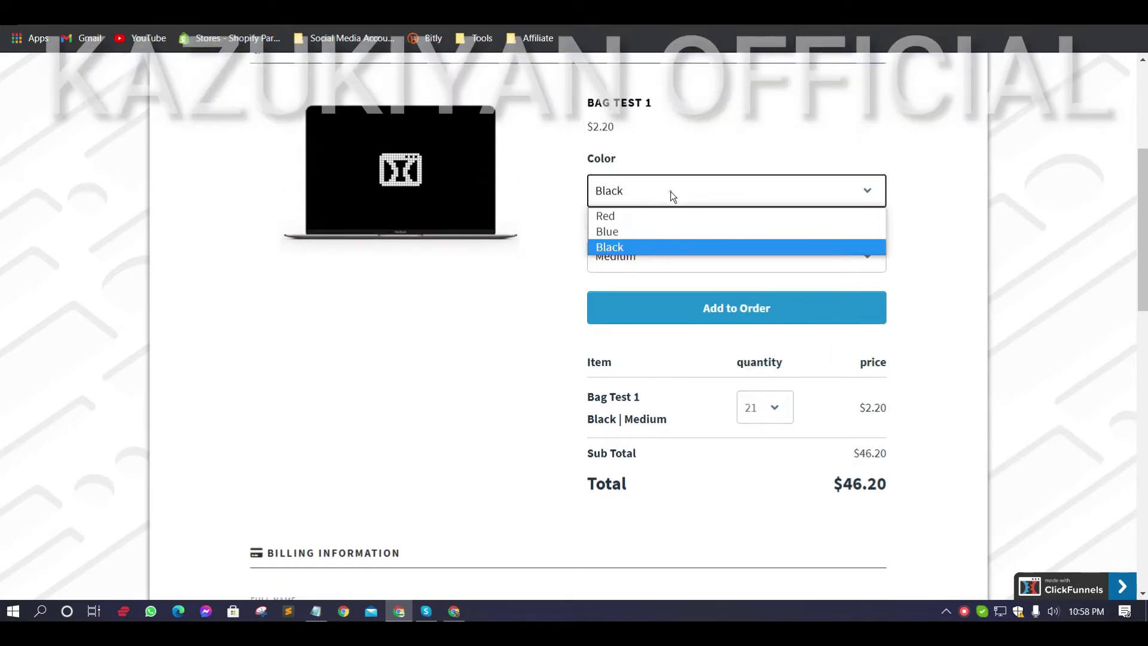
left_click(662, 217)
left_click(695, 308)
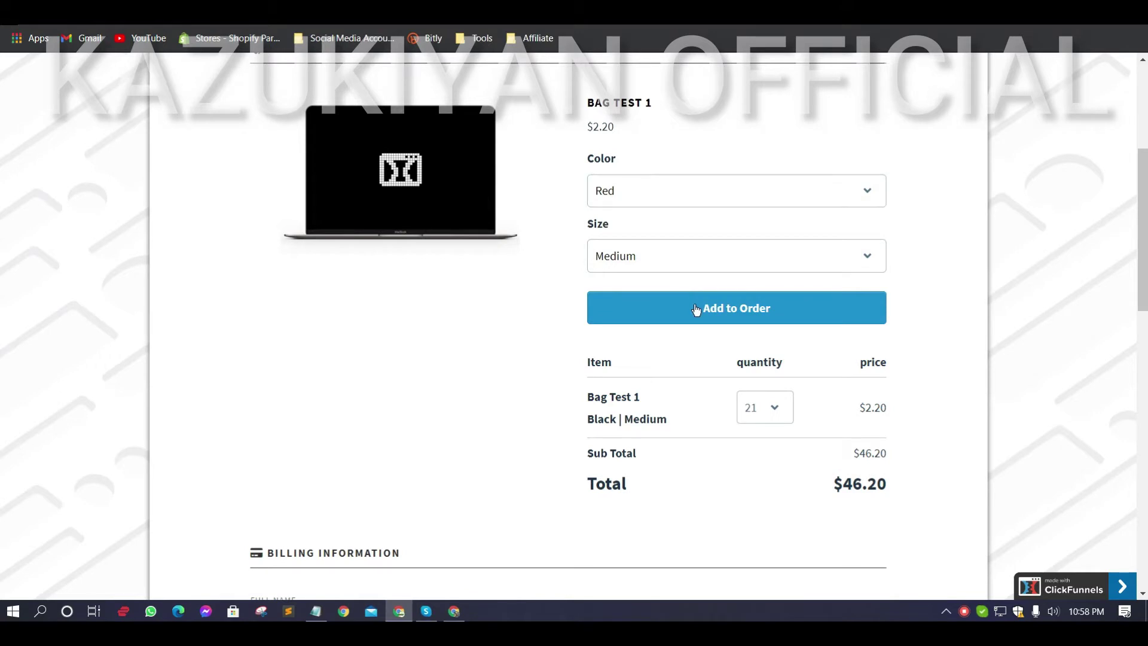
left_click(775, 470)
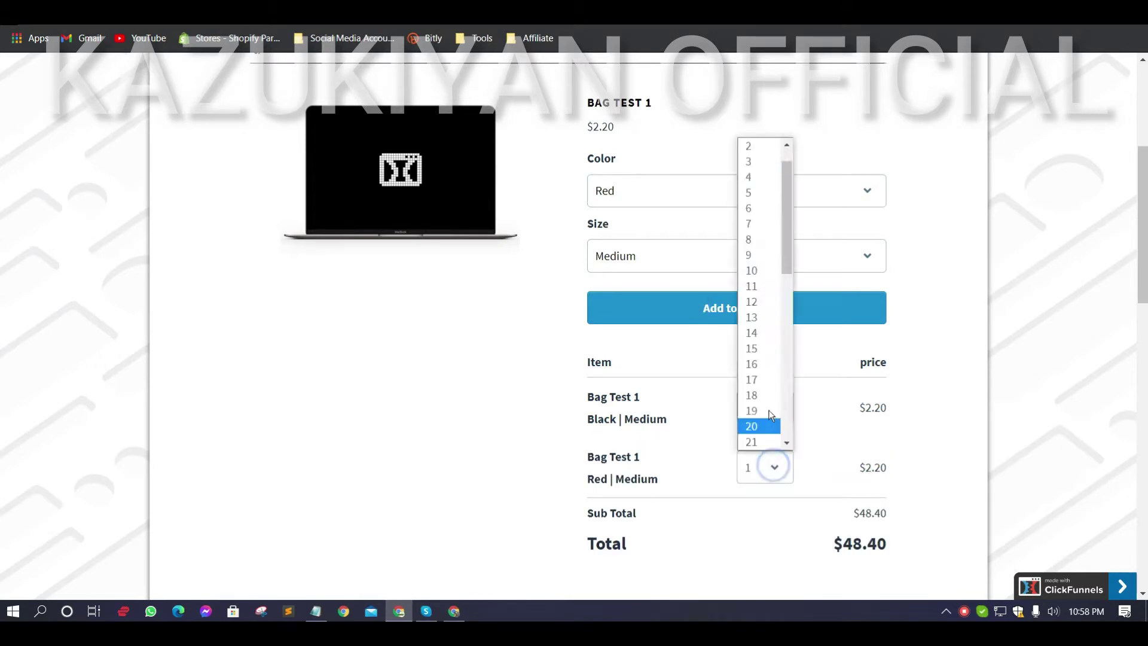
left_click(765, 402)
- Add a Blue, Small Bag Test 1 to the order and set its quantity to 21
left_click(663, 191)
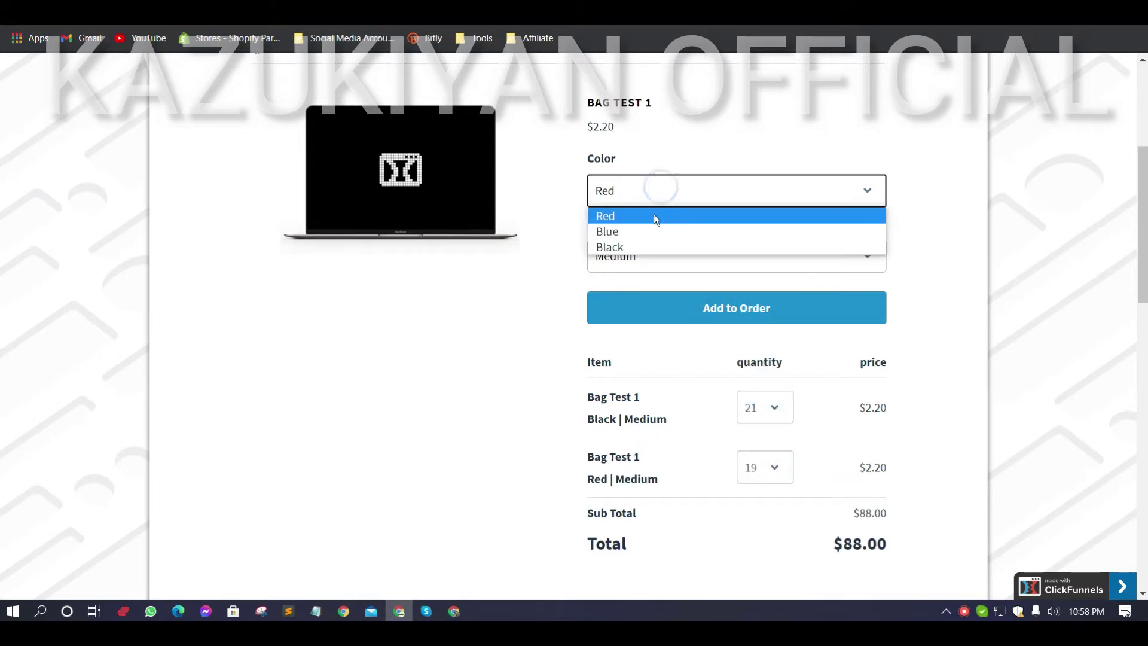
left_click(651, 232)
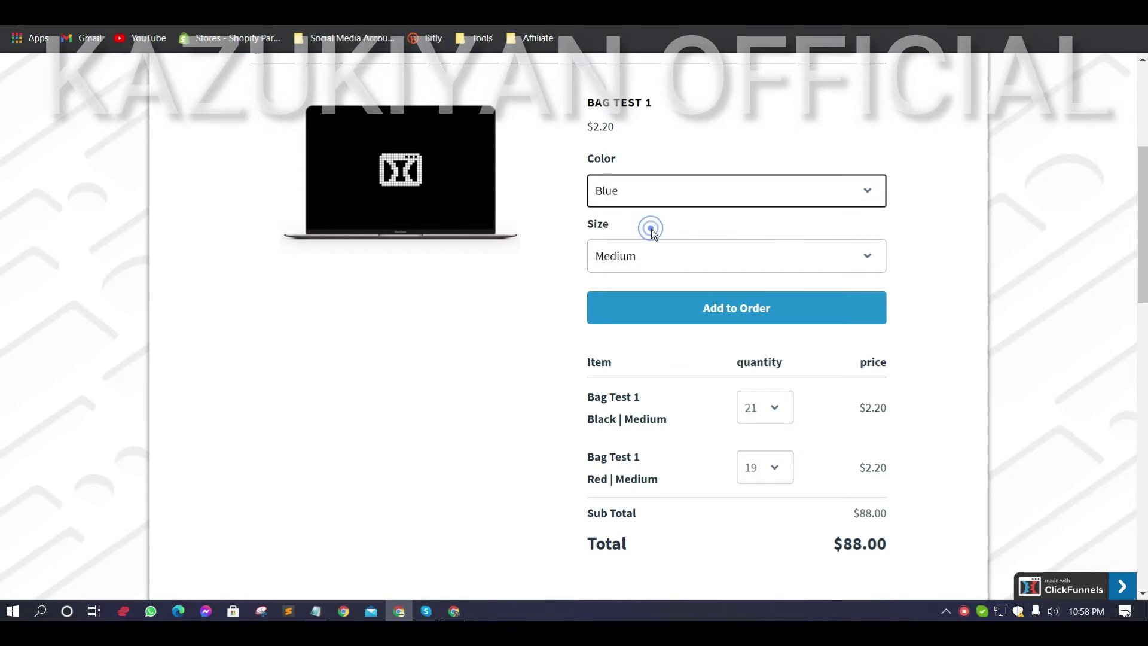
left_click(706, 260)
left_click(690, 280)
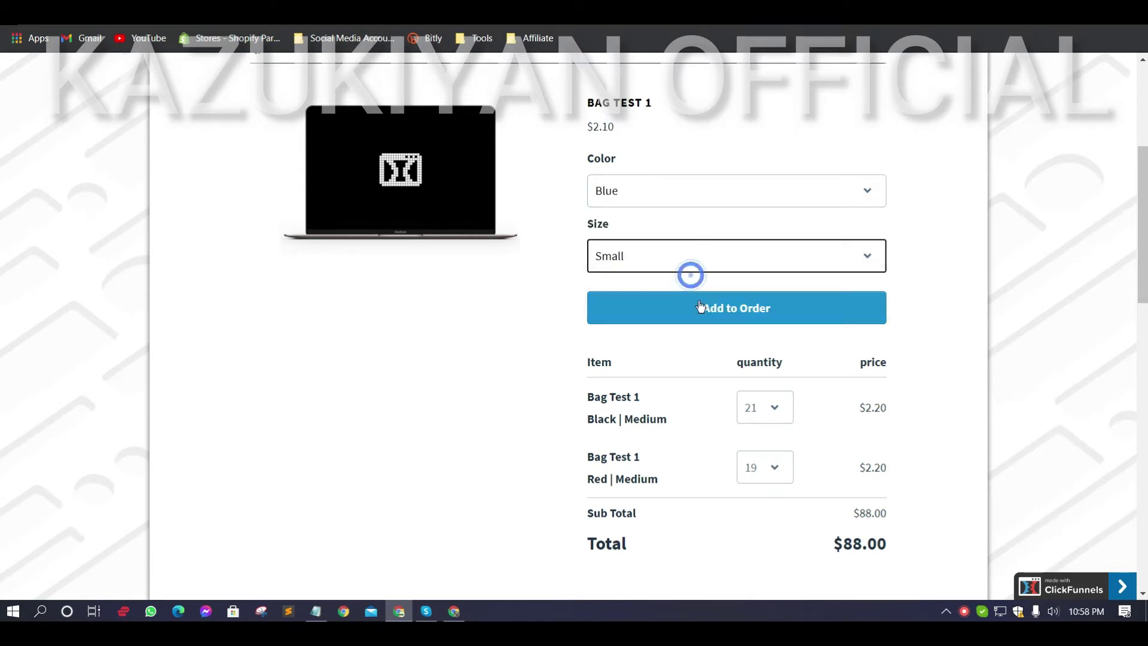
left_click(725, 311)
scroll(1096, 451, "down", 3)
left_click(777, 382)
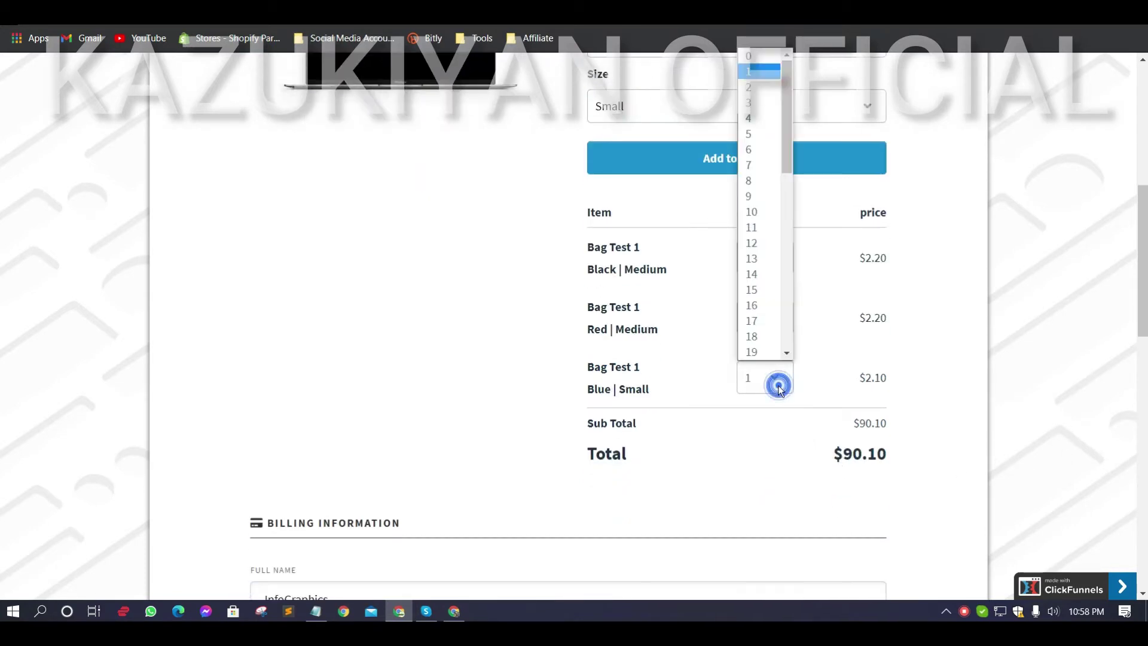
left_click(764, 350)
- Copy the Stripe test card number from the test mode warning on the order page
scroll(1021, 452, "up", 5)
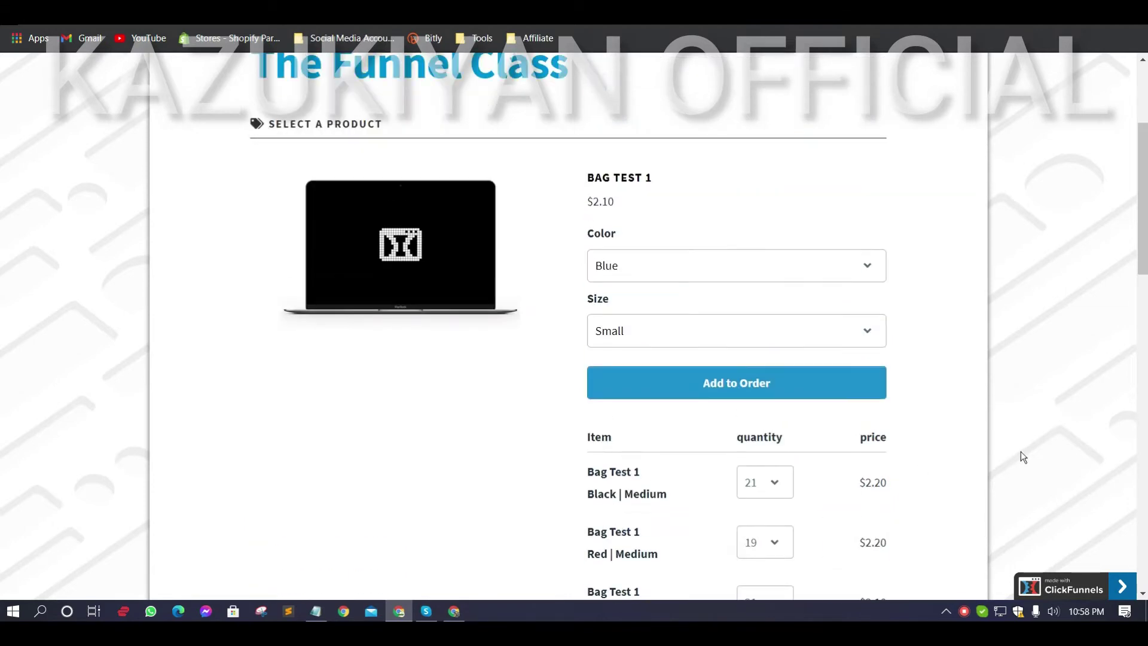
scroll(903, 405, "down", 7)
scroll(927, 329, "up", 3)
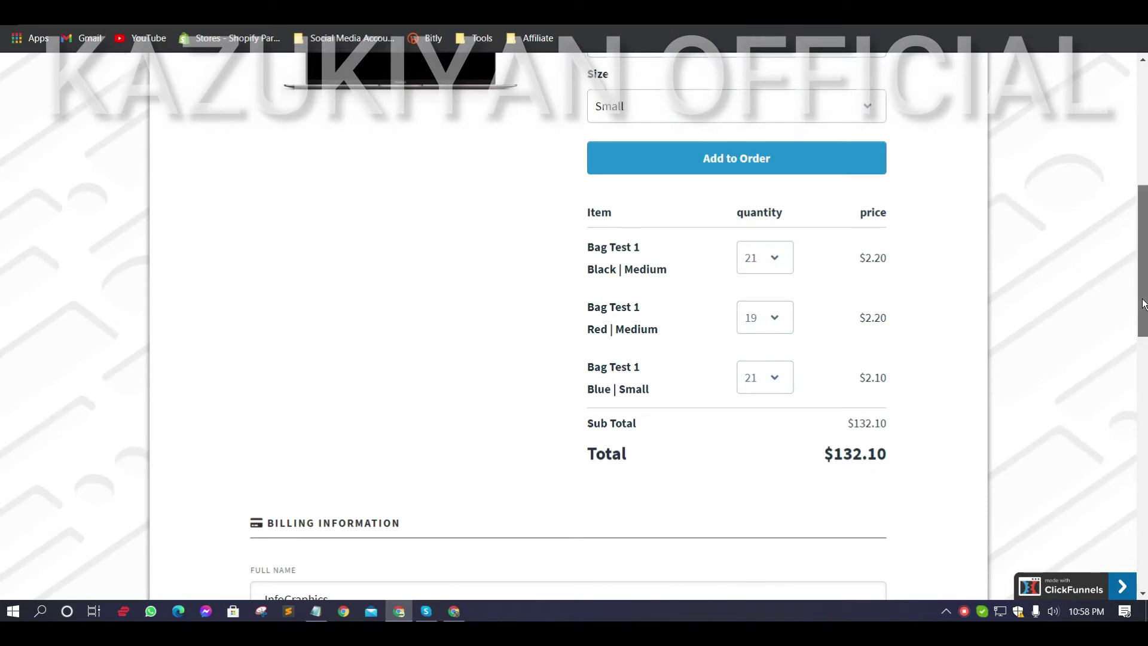
left_click_drag(1143, 279, 1145, 523)
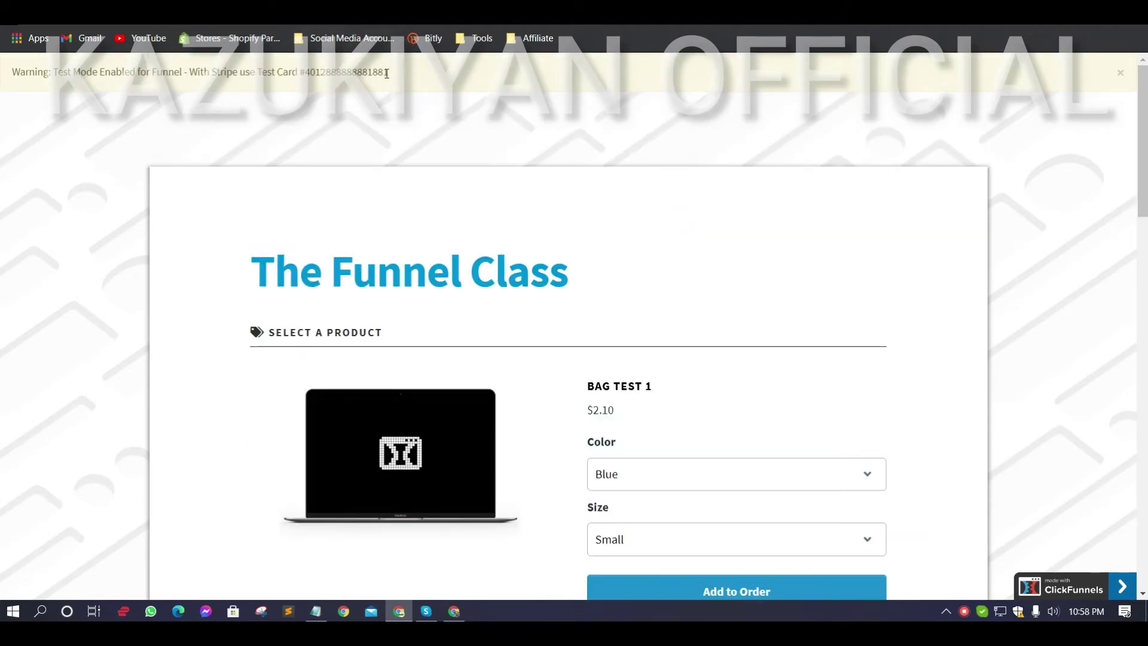
left_click_drag(386, 73, 304, 72)
right_click(321, 70)
left_click(357, 86)
- Fill in the credit card number with the copied test card, enter its expiry date and CVC code, and complete the order
scroll(2, 389, "down", 20)
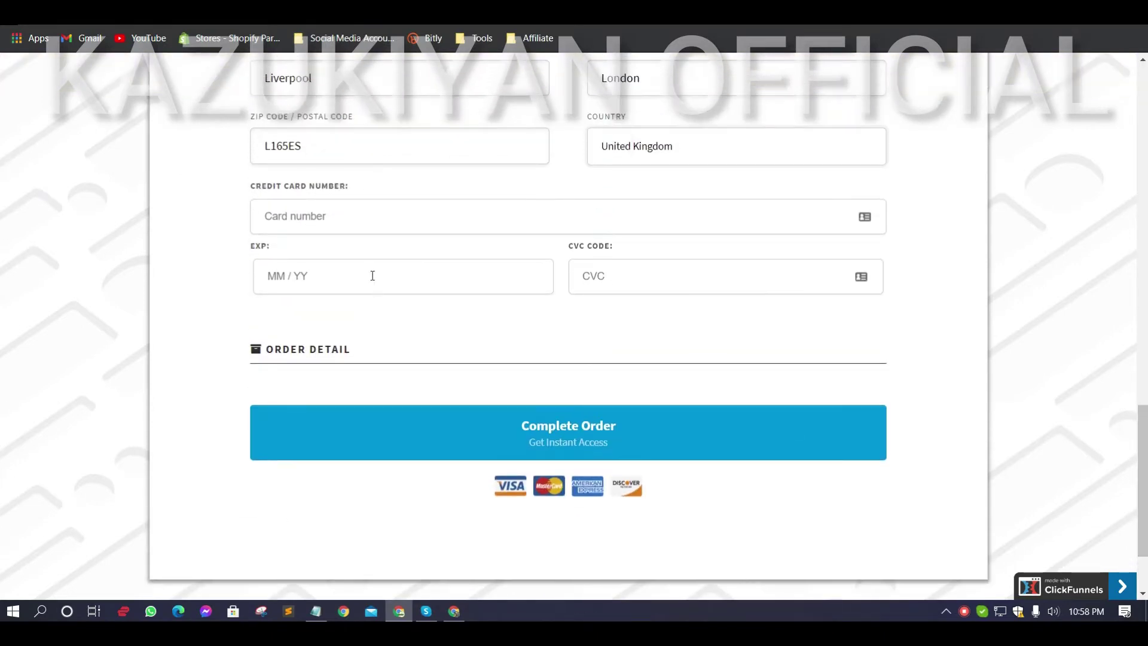
left_click(363, 219)
key("ctrl+v")
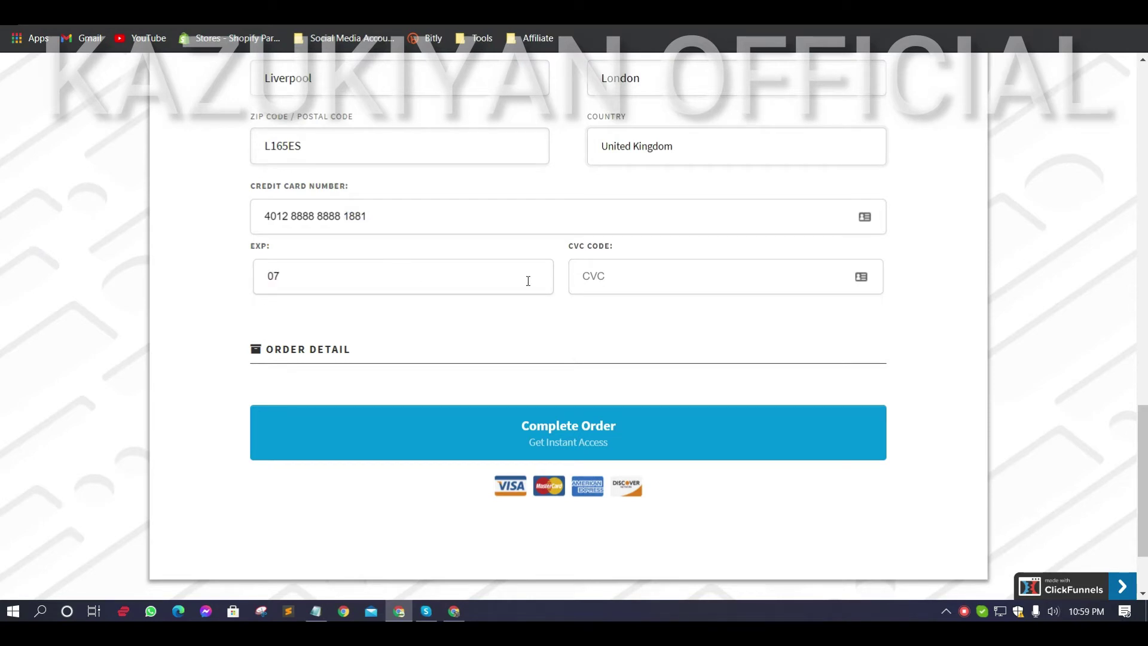
left_click(587, 277)
left_click(582, 434)
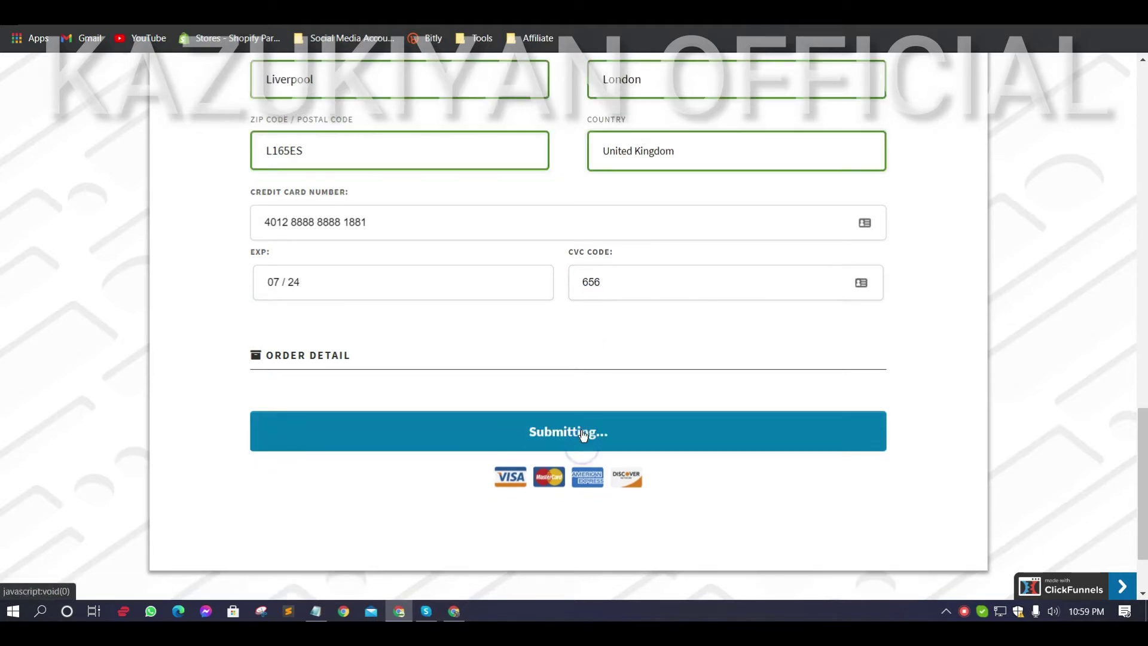
- Check the ordered items and examine the product receipt on the order confirmation page
scroll(611, 435, "up", 20)
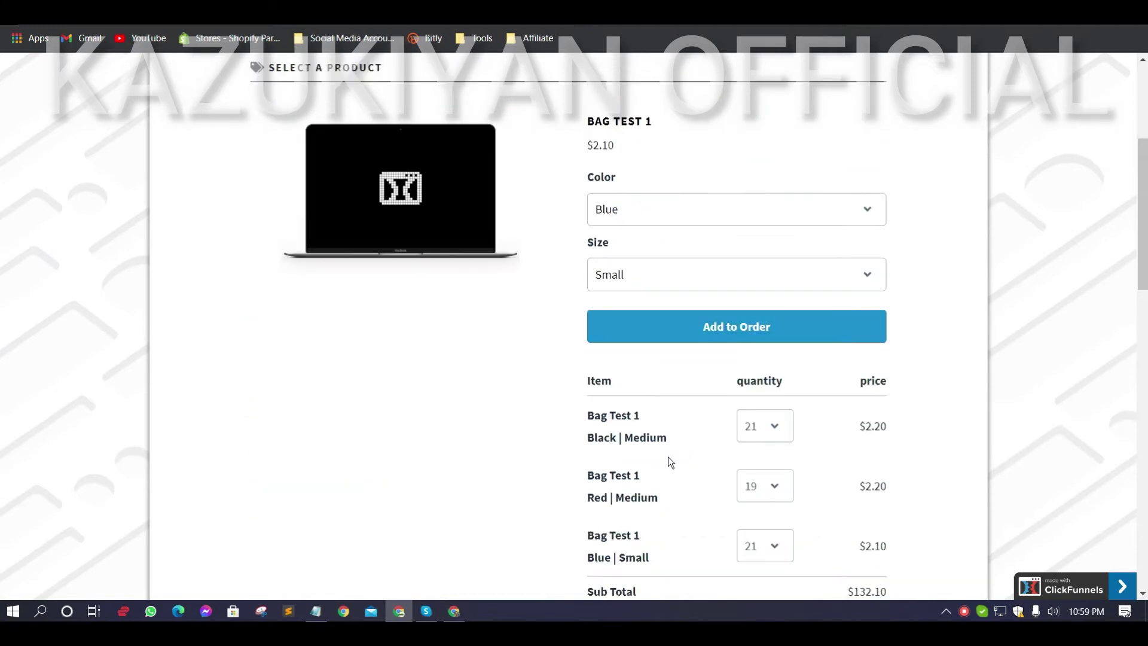
scroll(669, 456, "down", 2)
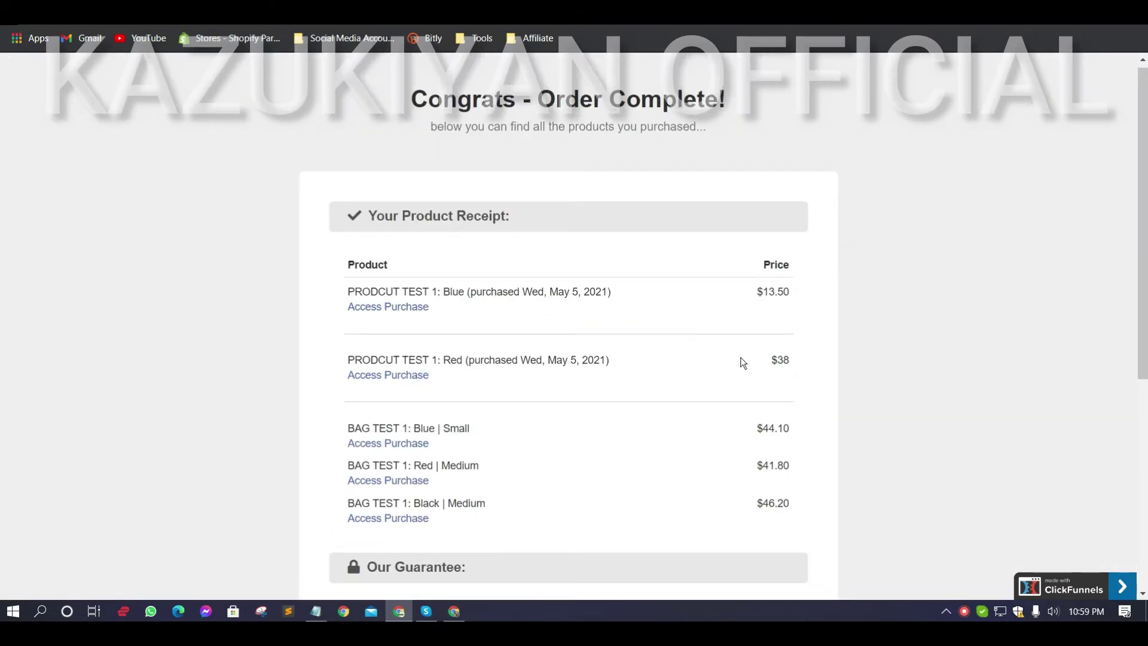
scroll(740, 361, "down", 3)
scroll(884, 464, "up", 3)
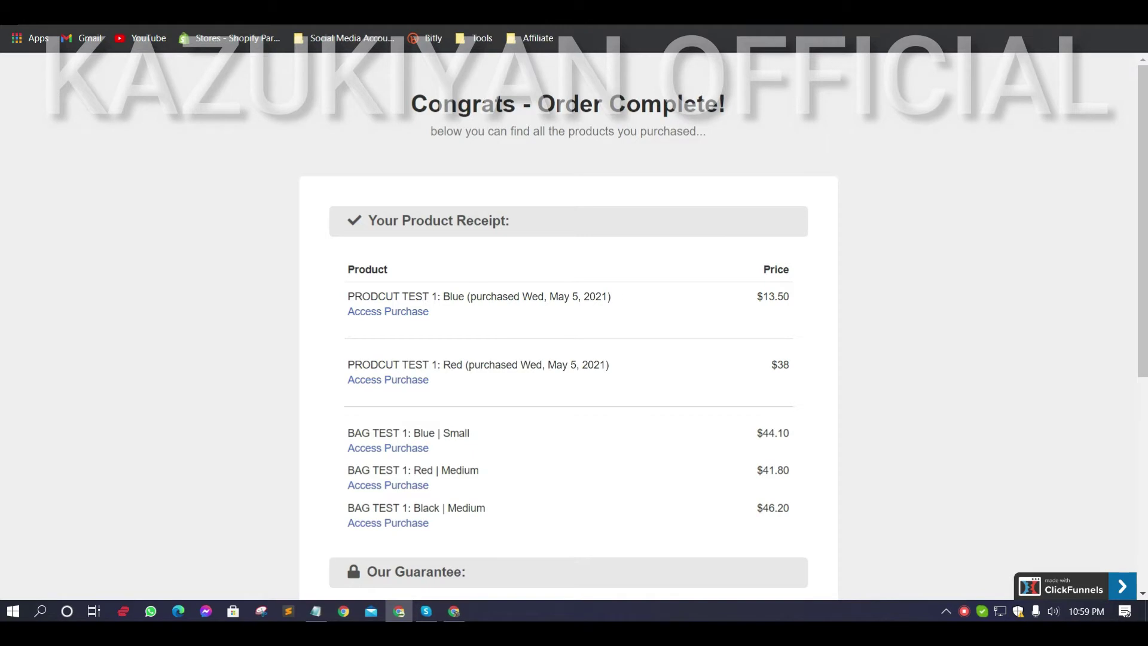
- View the live page of the TEST BRYAN funnel's Product step, check the Bag Test 1 name and price, and close it
left_click(562, 12)
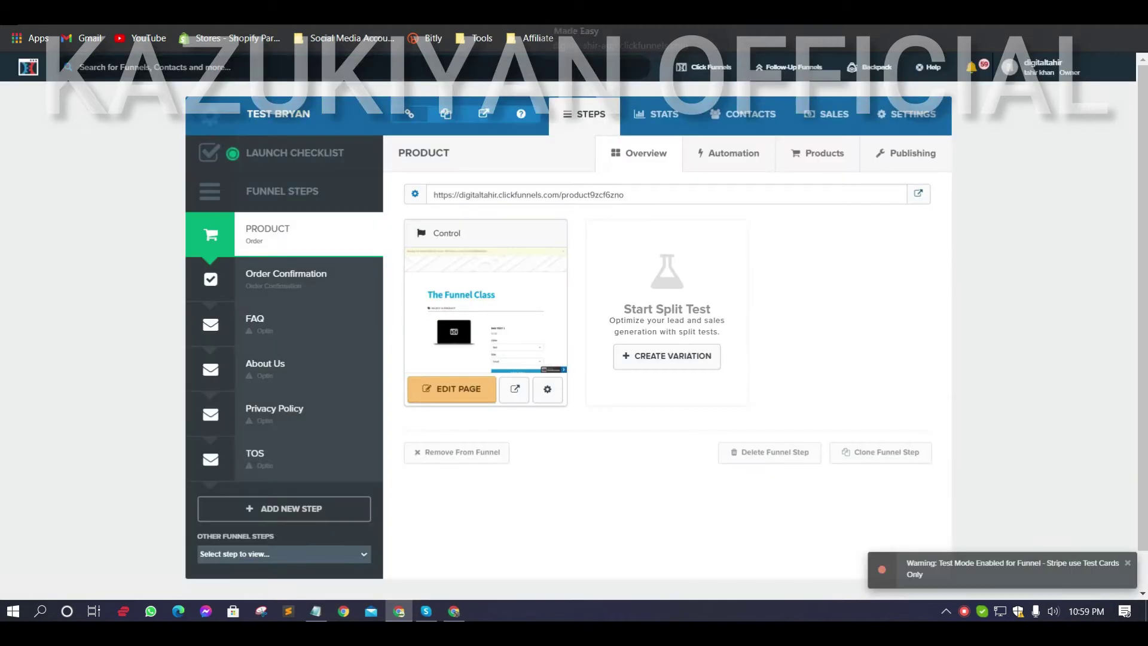
left_click(917, 192)
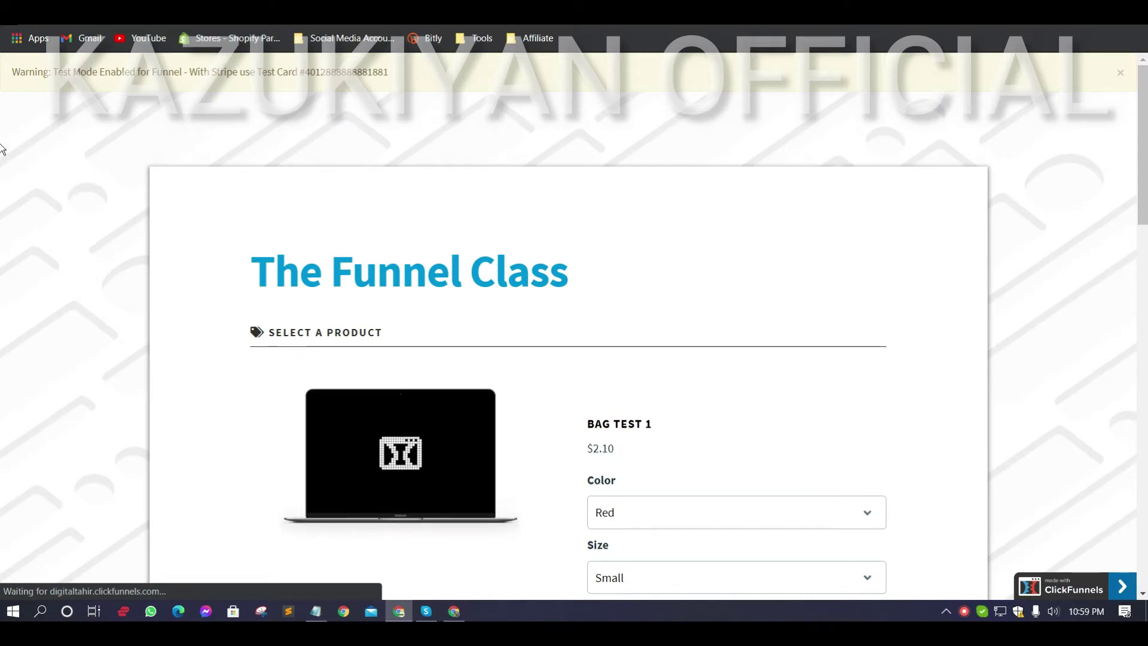
scroll(1141, 216, "down", 3)
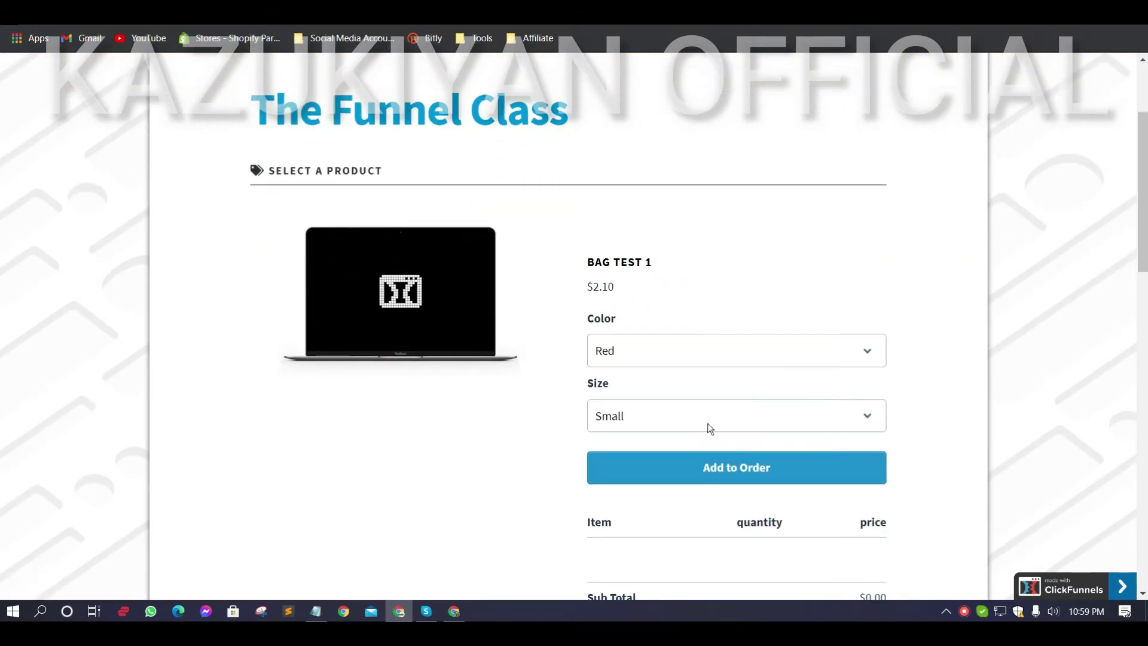
left_click_drag(584, 262, 648, 293)
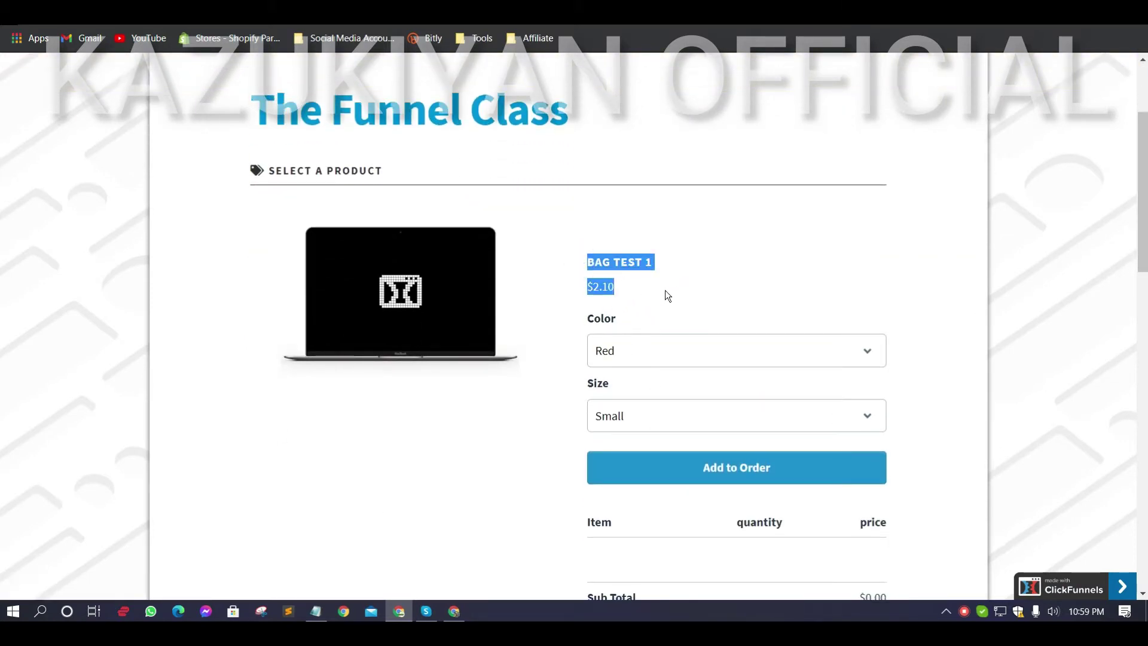
key("ctrl+w")
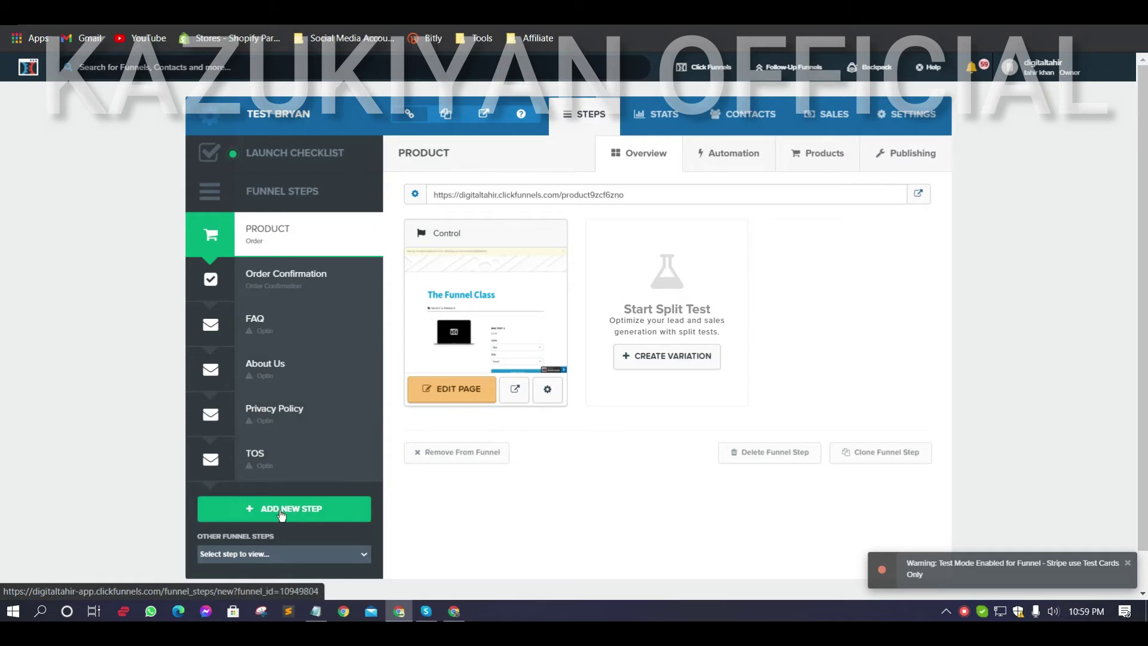
- Open the Product step's page in the editor and look over its layout
left_click(299, 519)
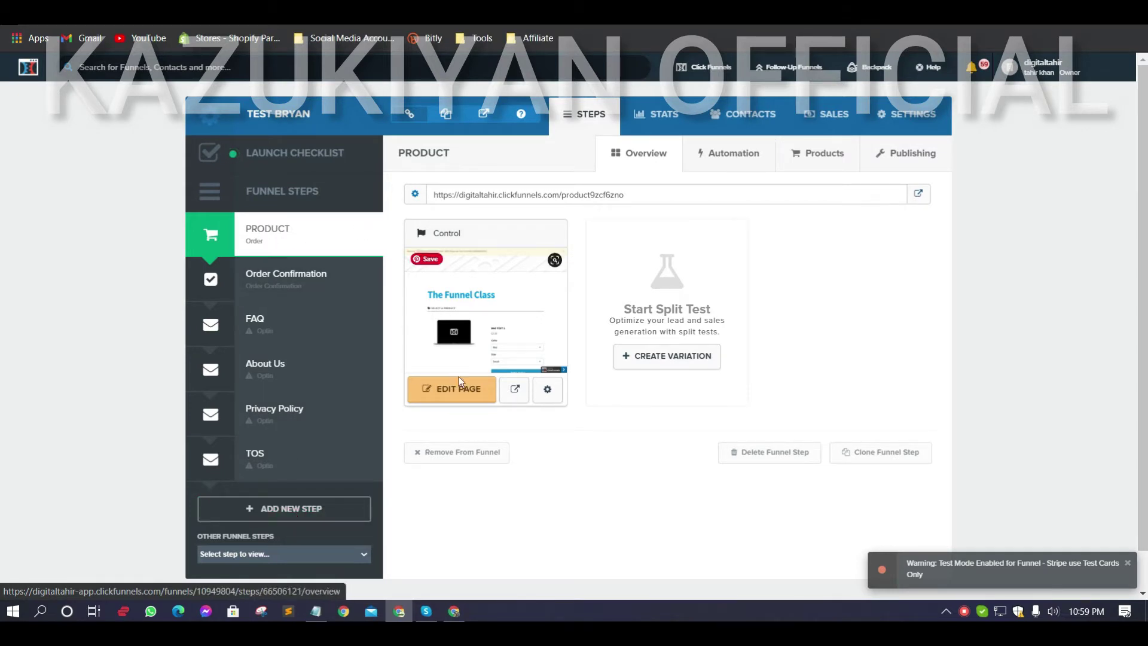
left_click(461, 393)
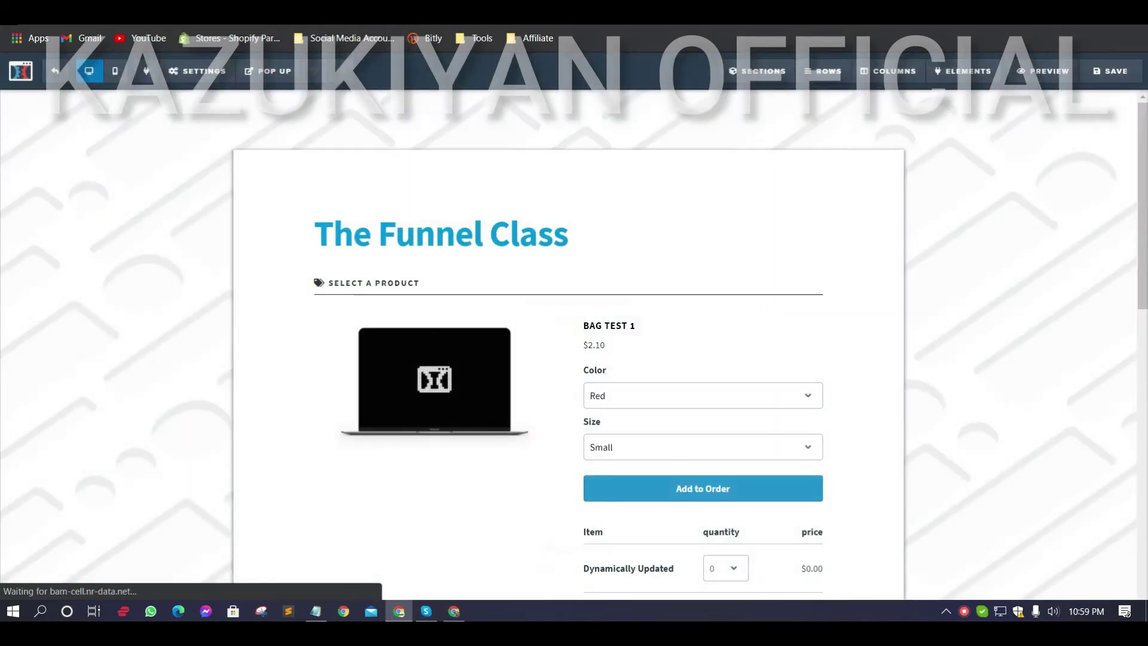
scroll(656, 301, "down", 3)
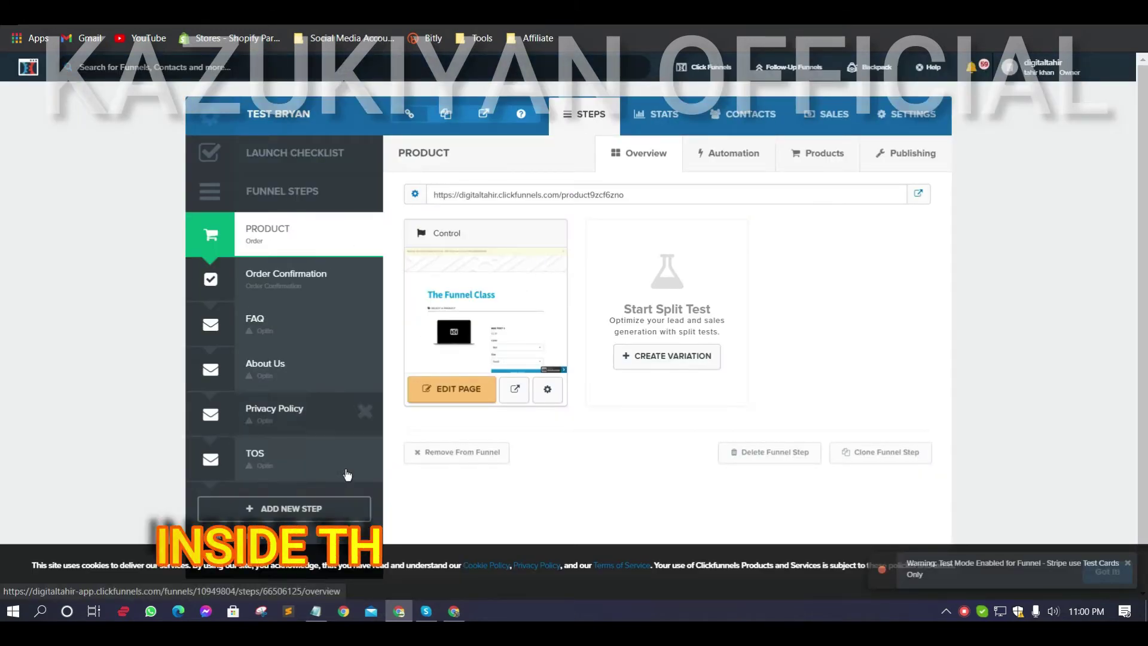
- Create a new funnel step named ORDER PRODUCT in the TEST BRYAN funnel
left_click(285, 507)
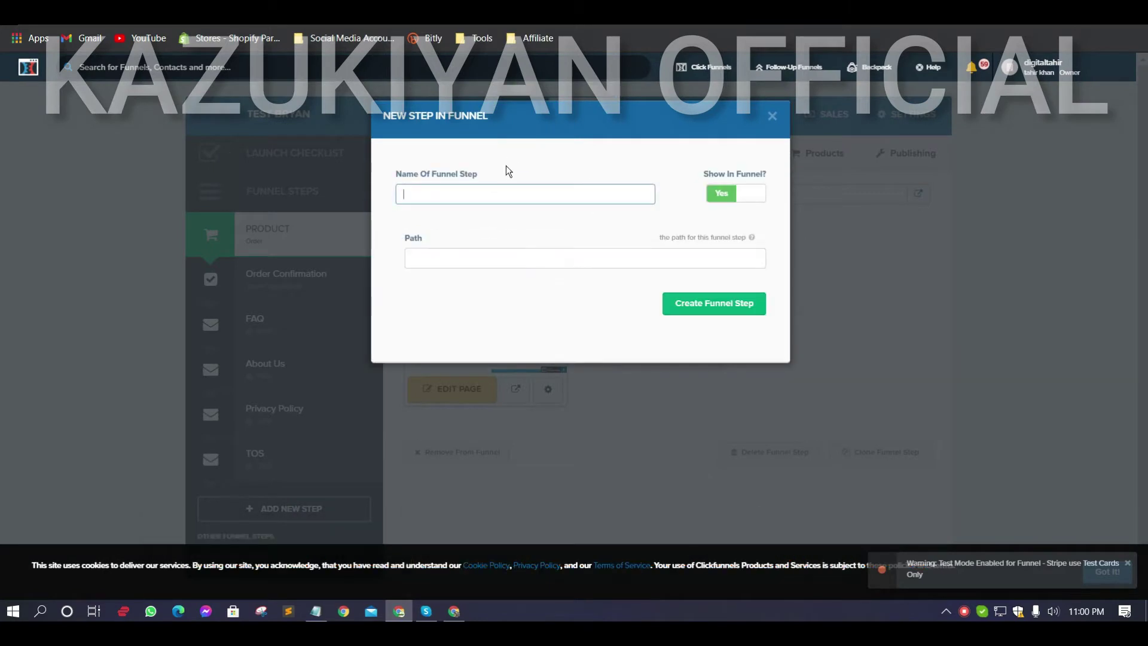
type("ORDER PRODUCT")
left_click(733, 312)
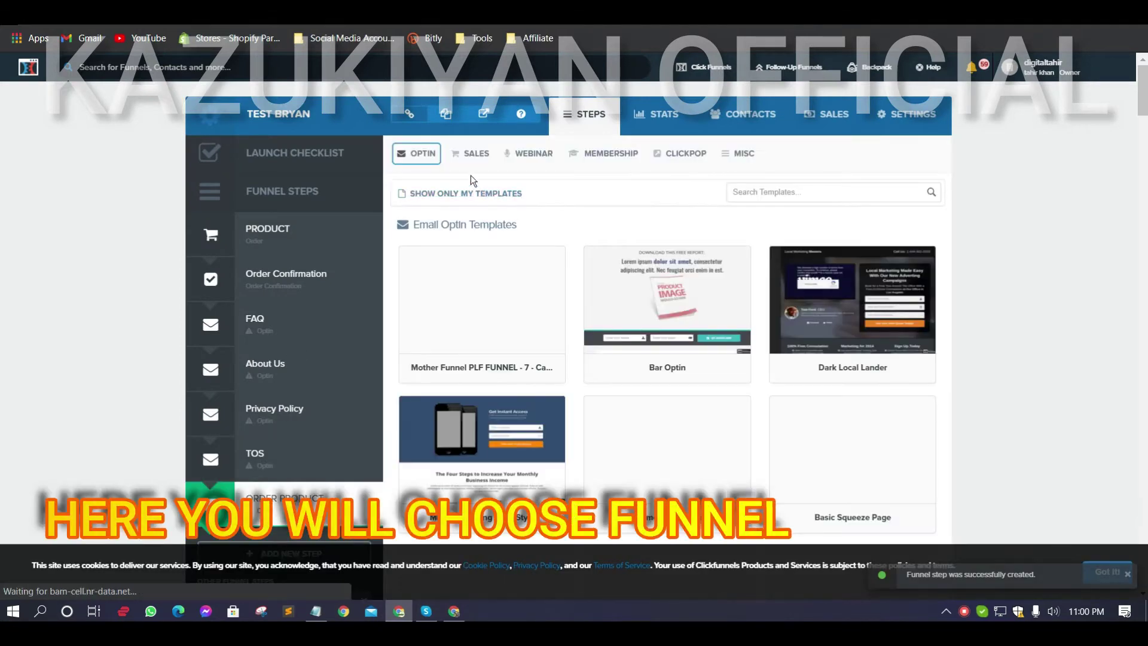
- Apply the Clean Modern Order Page order form template to the ORDER PRODUCT step and move the step directly below PRODUCT
left_click(473, 154)
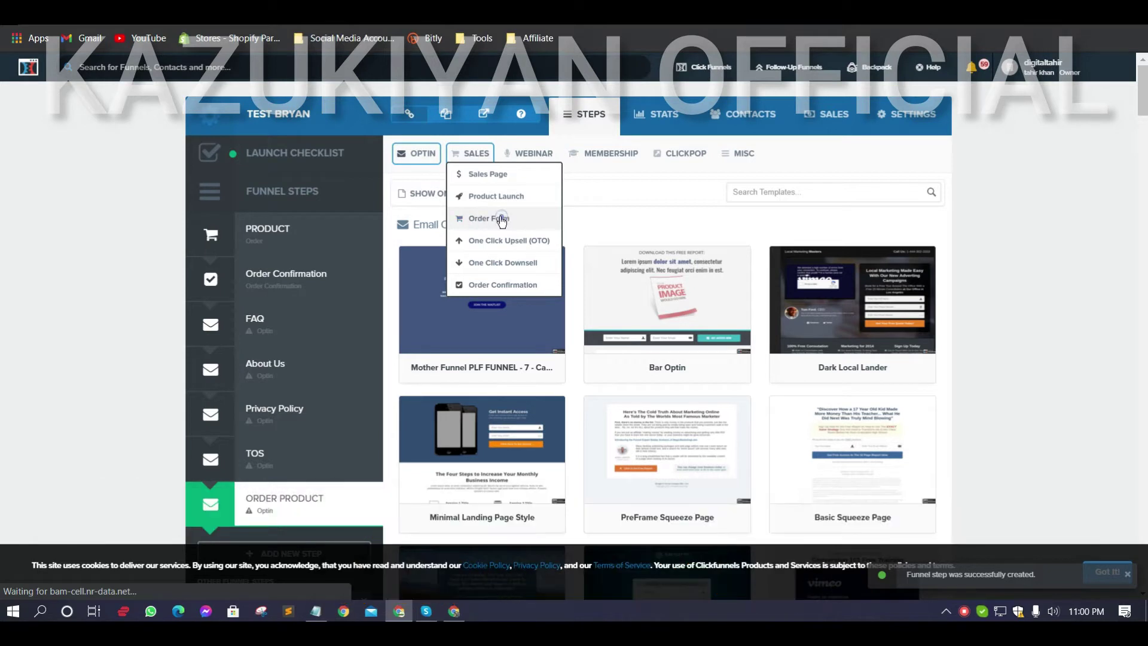
left_click(501, 219)
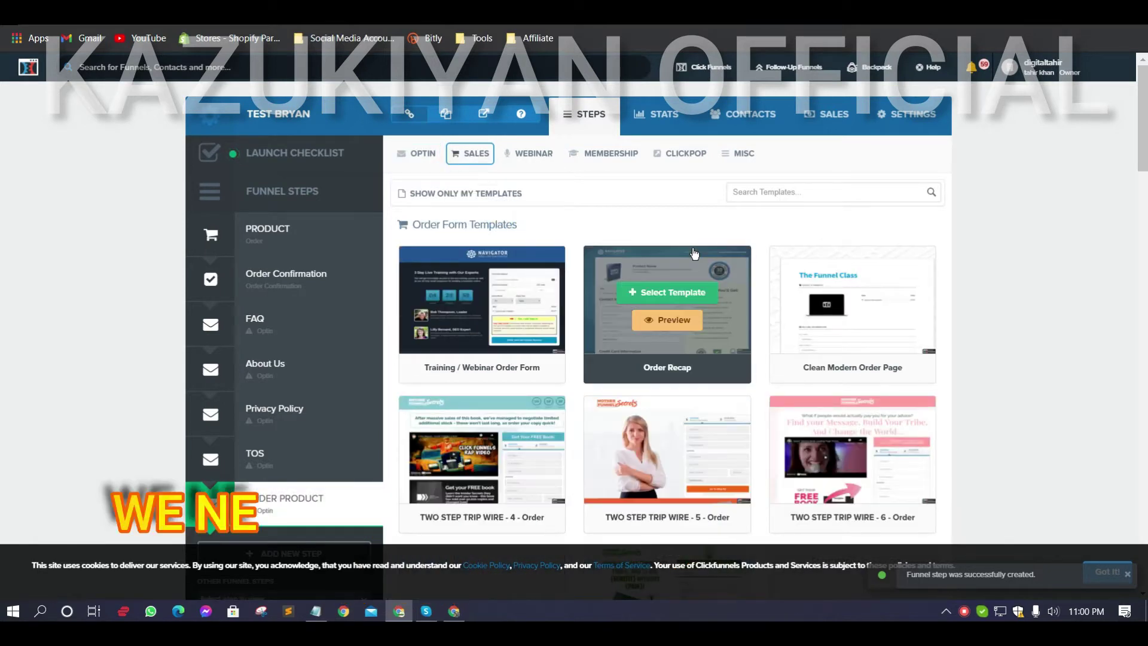
mouse_move(884, 321)
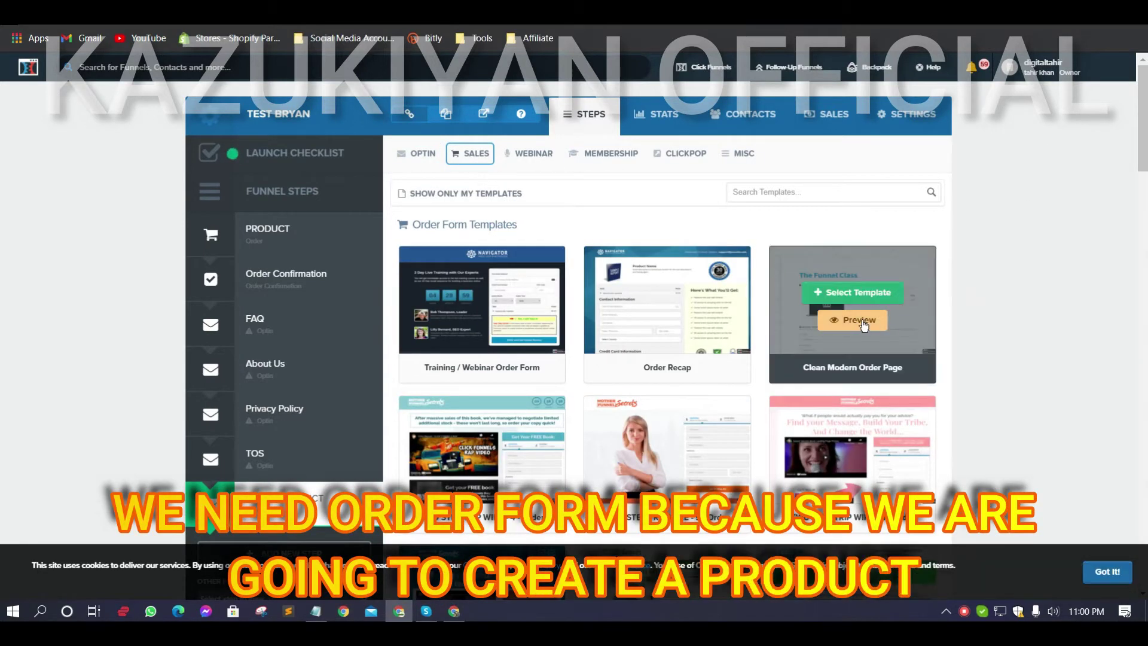
left_click(848, 294)
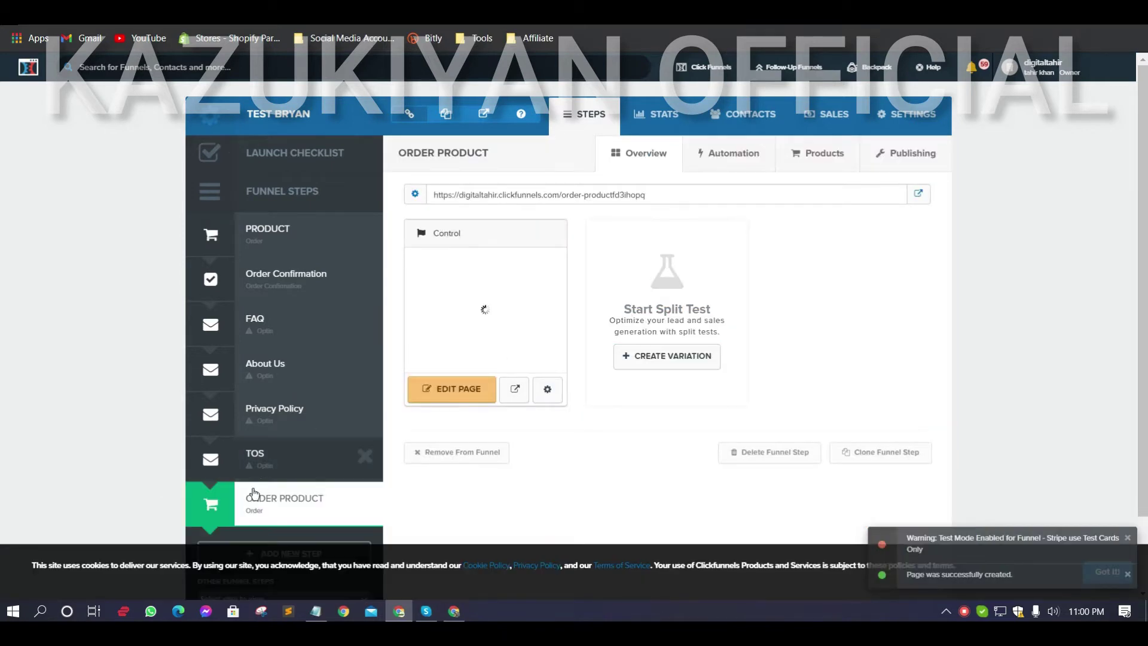
left_click_drag(220, 491, 228, 277)
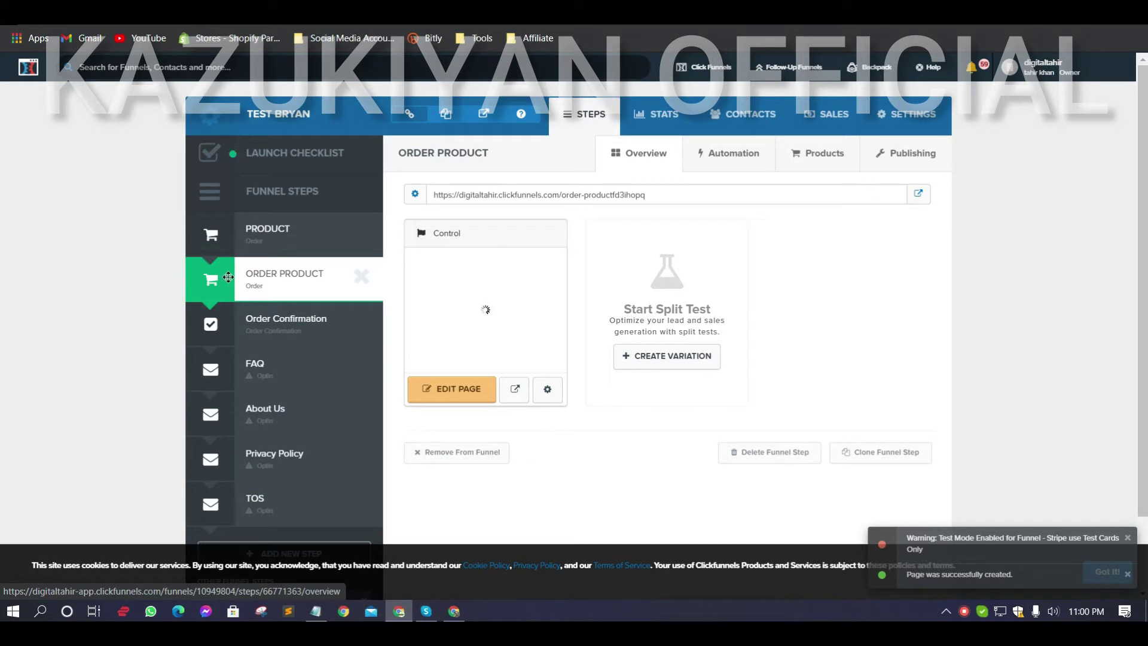
- Open the ORDER PRODUCT page in the editor, look over its layout and the available order elements, and leave the editor
left_click(459, 392)
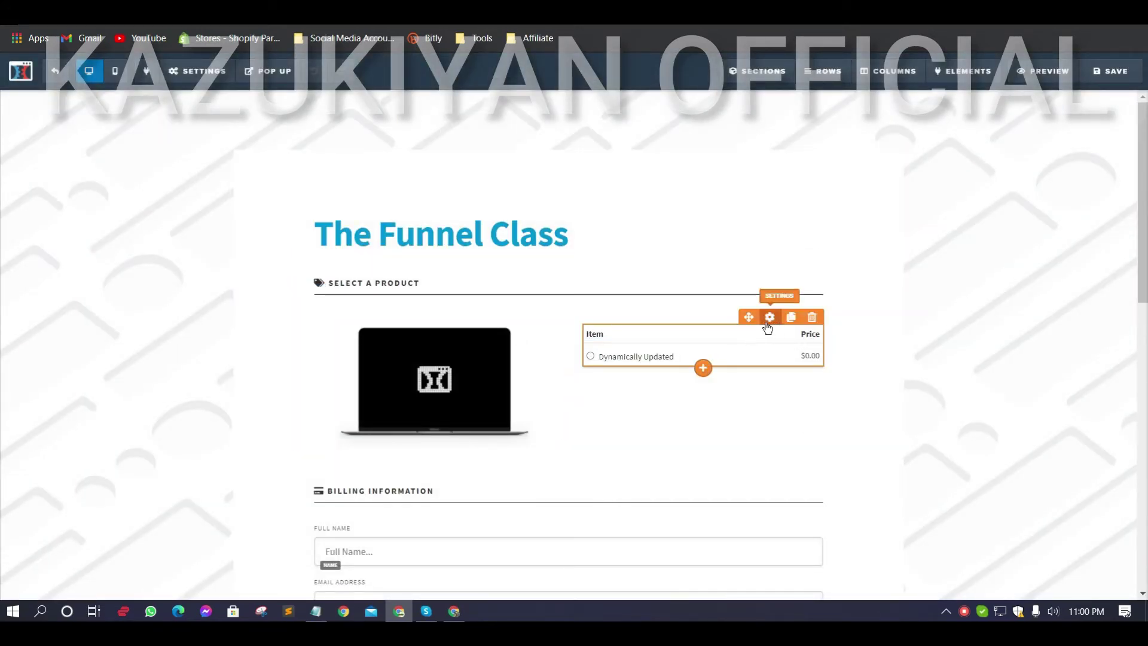
left_click(704, 367)
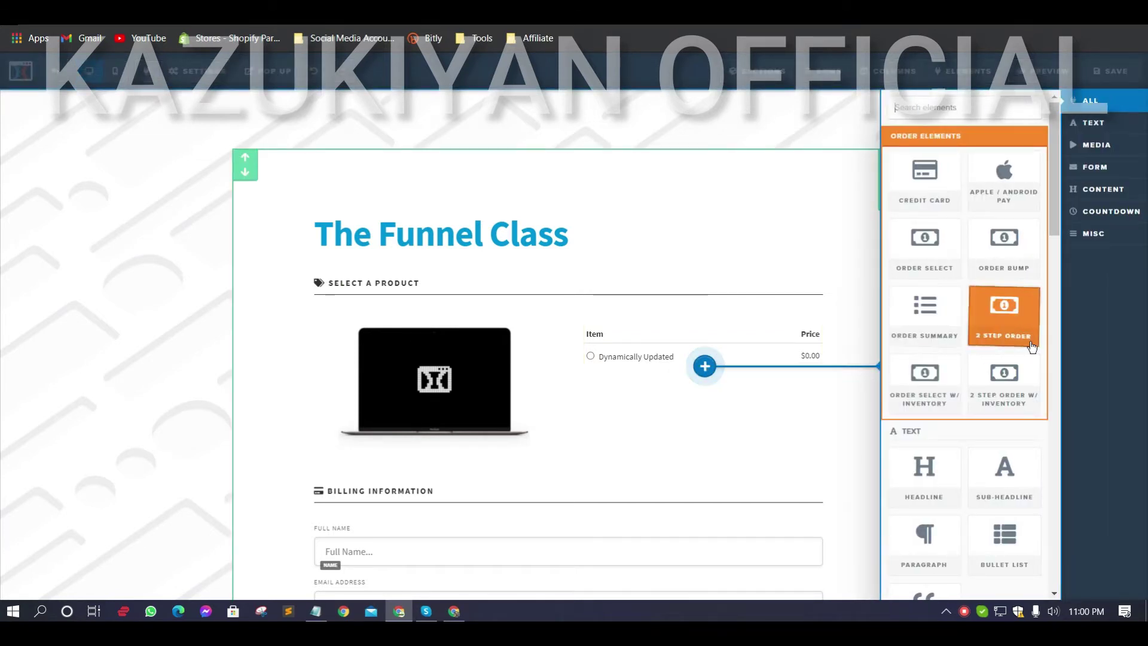
left_click(757, 388)
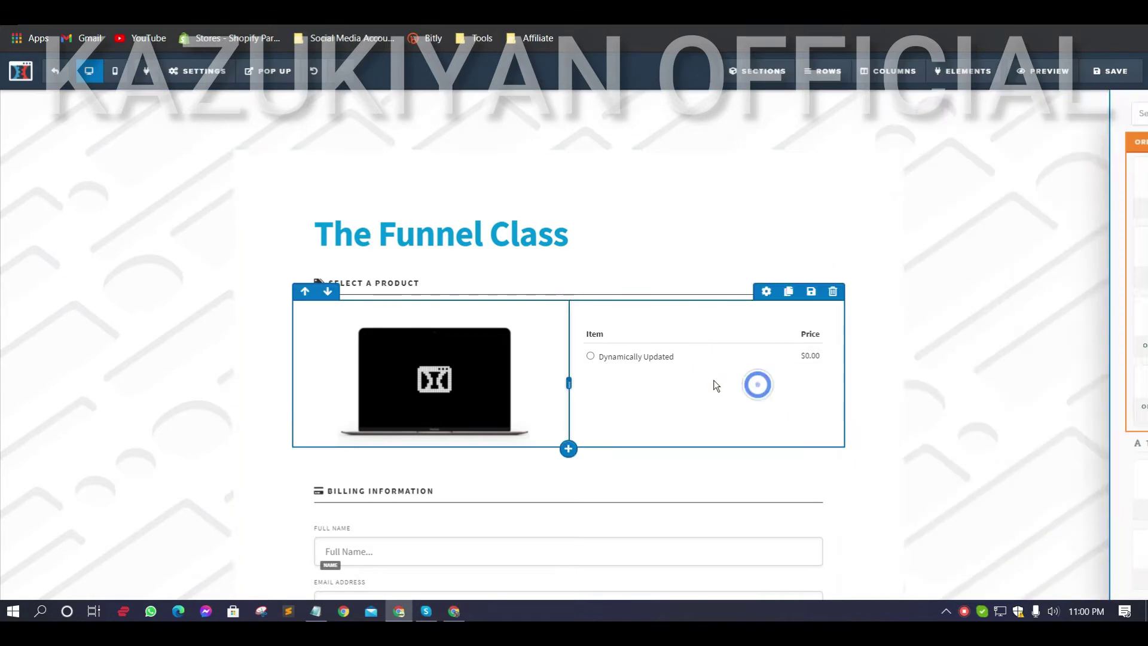
left_click(55, 71)
left_click(714, 103)
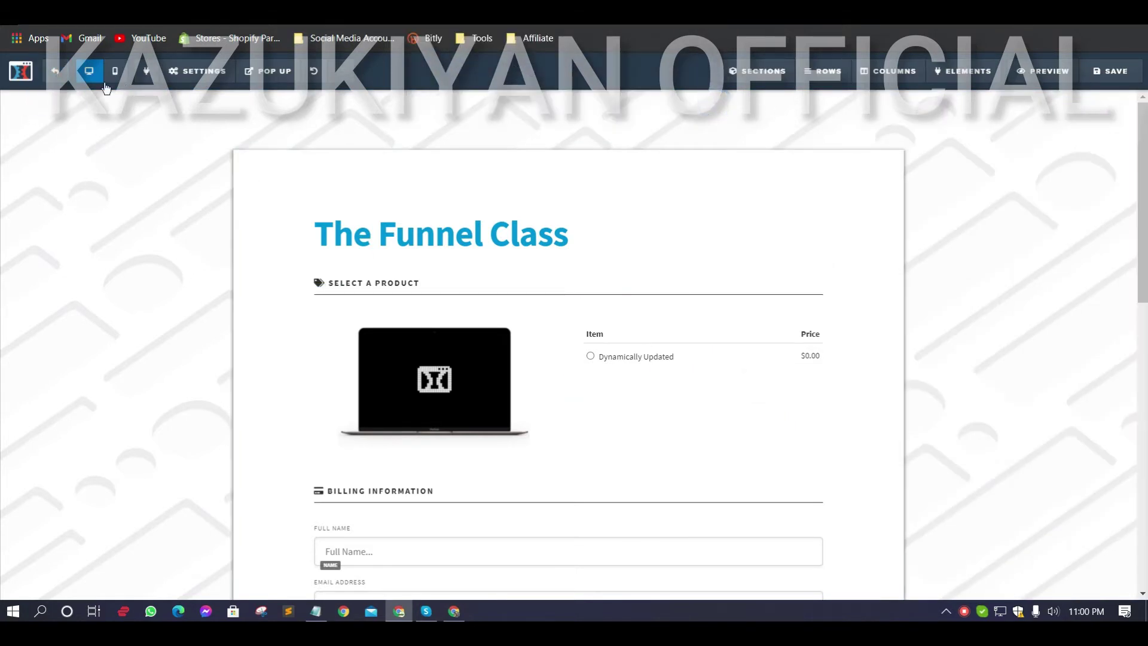
left_click(57, 71)
left_click(644, 125)
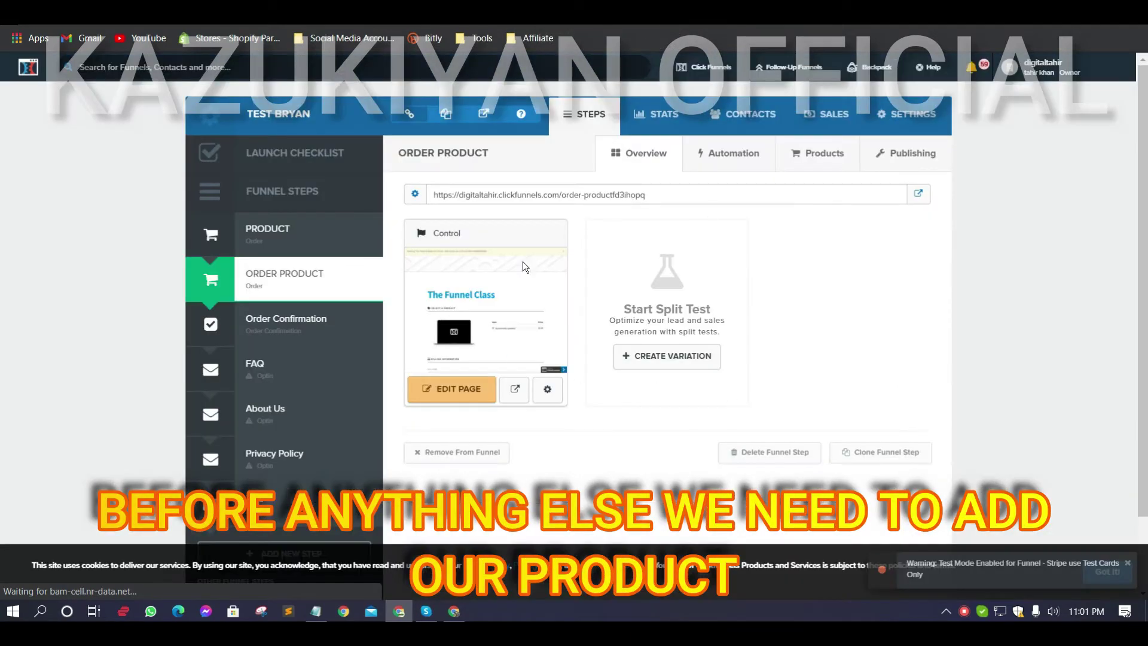
- Start adding a new product to the Order Product funnel step
left_click(823, 156)
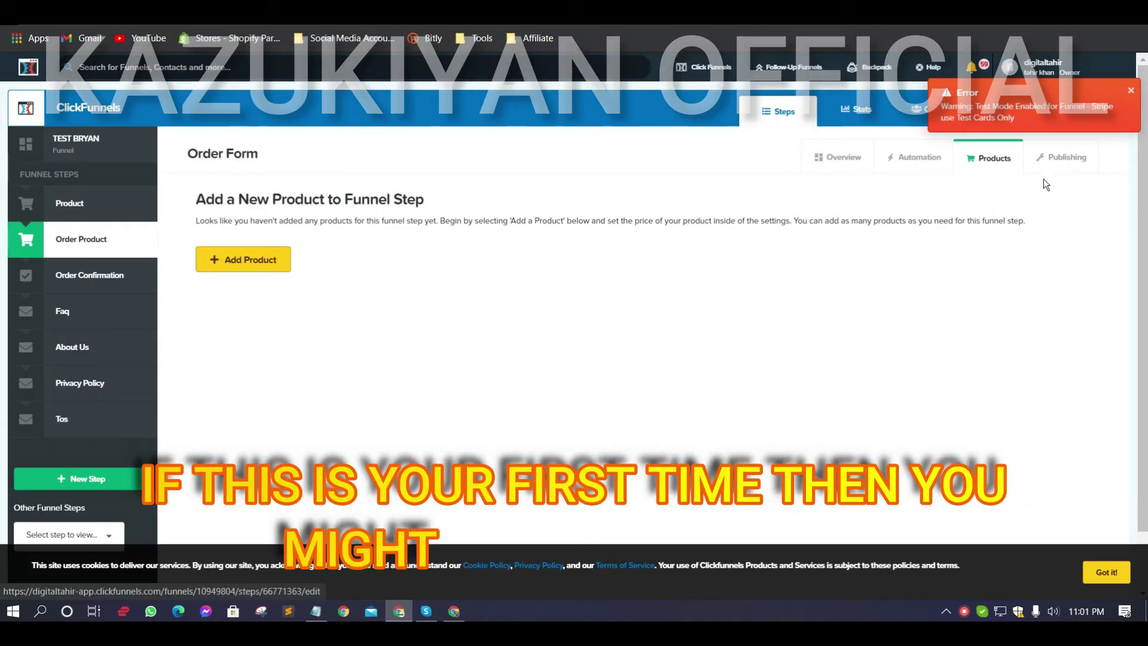
left_click(241, 261)
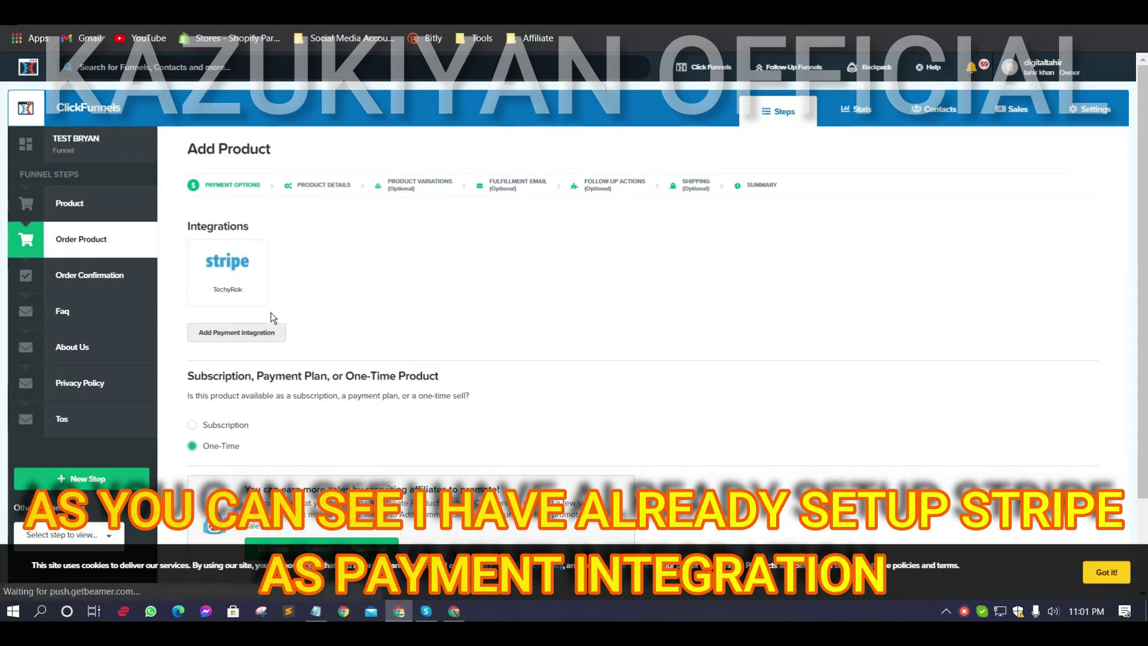
- Examine the available payment gateways, search them for "googl", clear the search, and return to the Add Product payment options
left_click(236, 332)
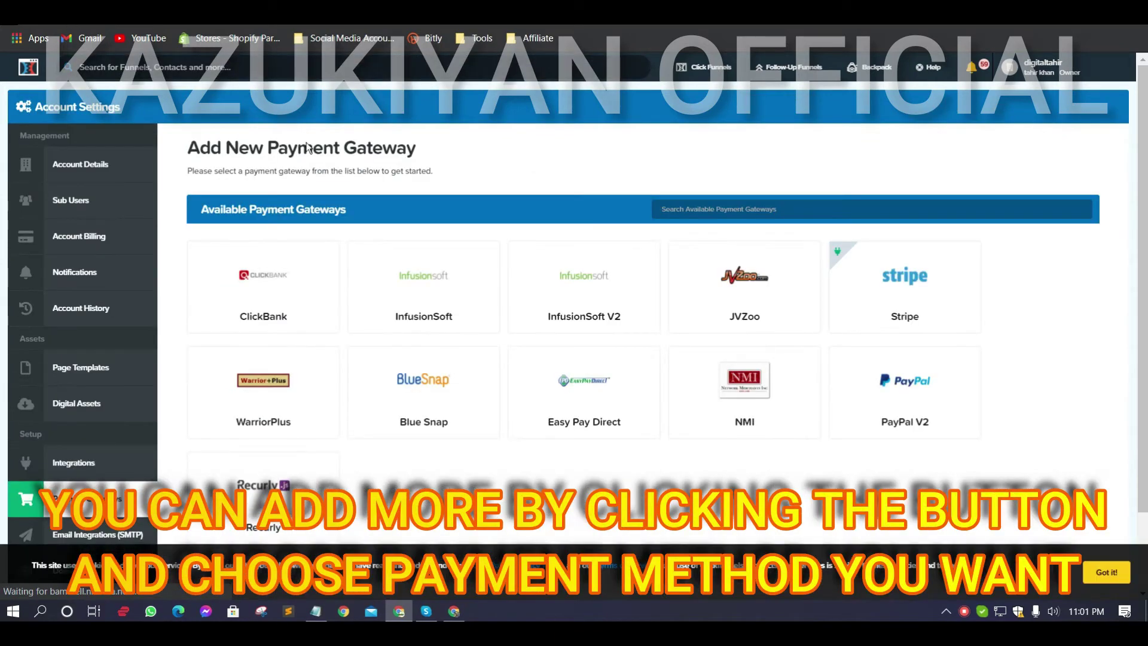
scroll(912, 389, "down", 2)
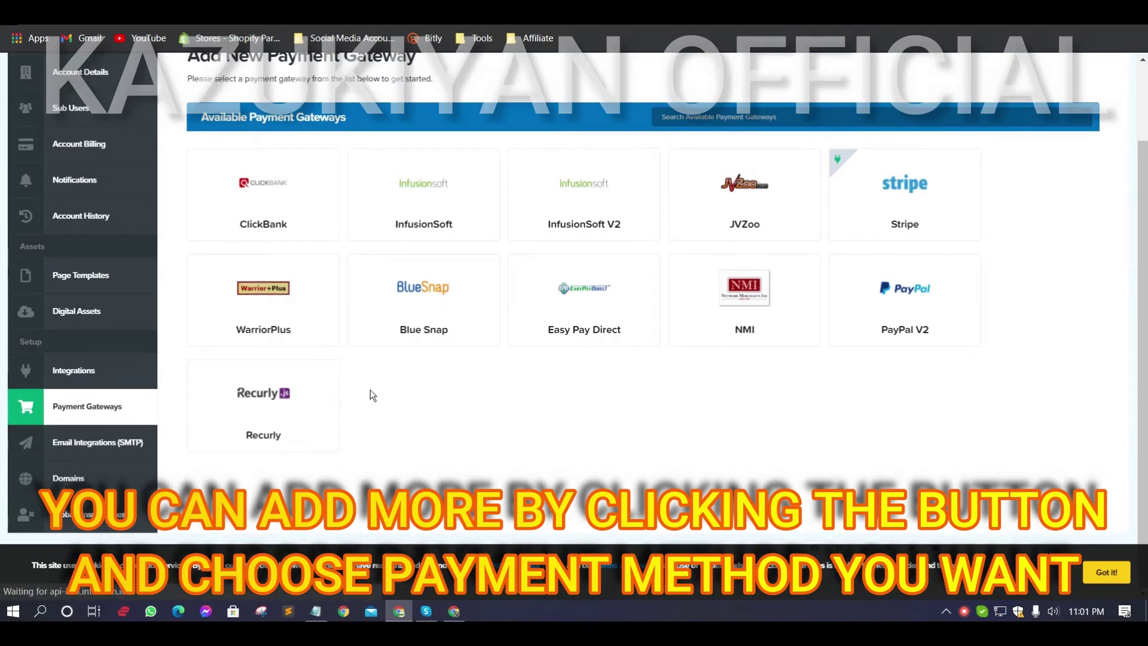
scroll(383, 392, "up", 1)
left_click(701, 193)
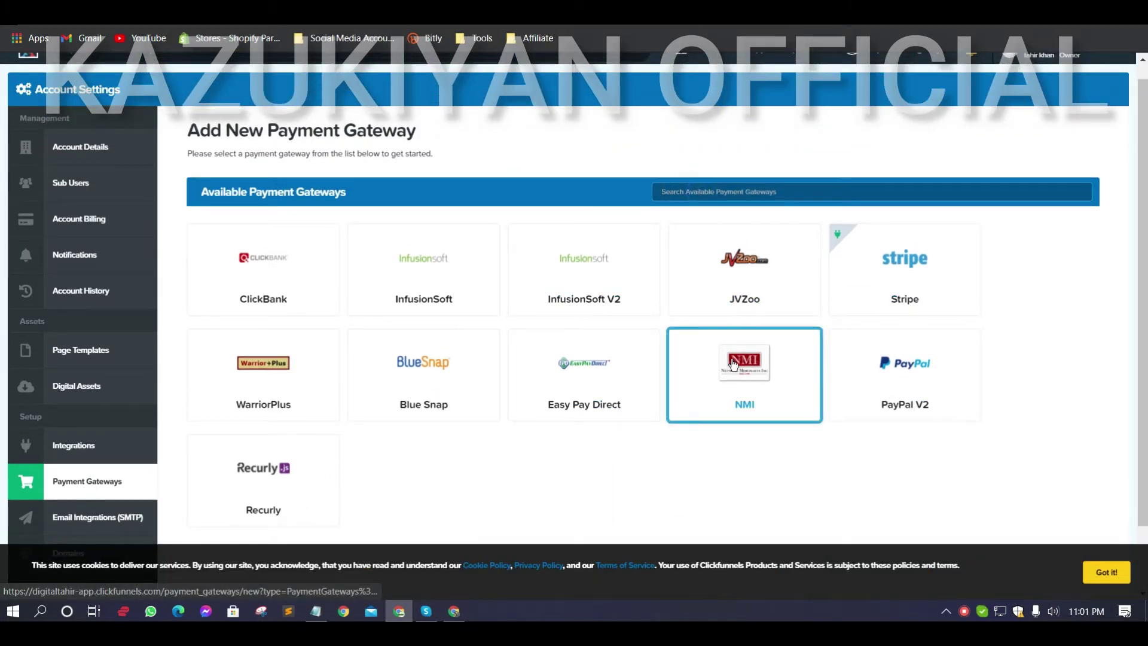
type("googl")
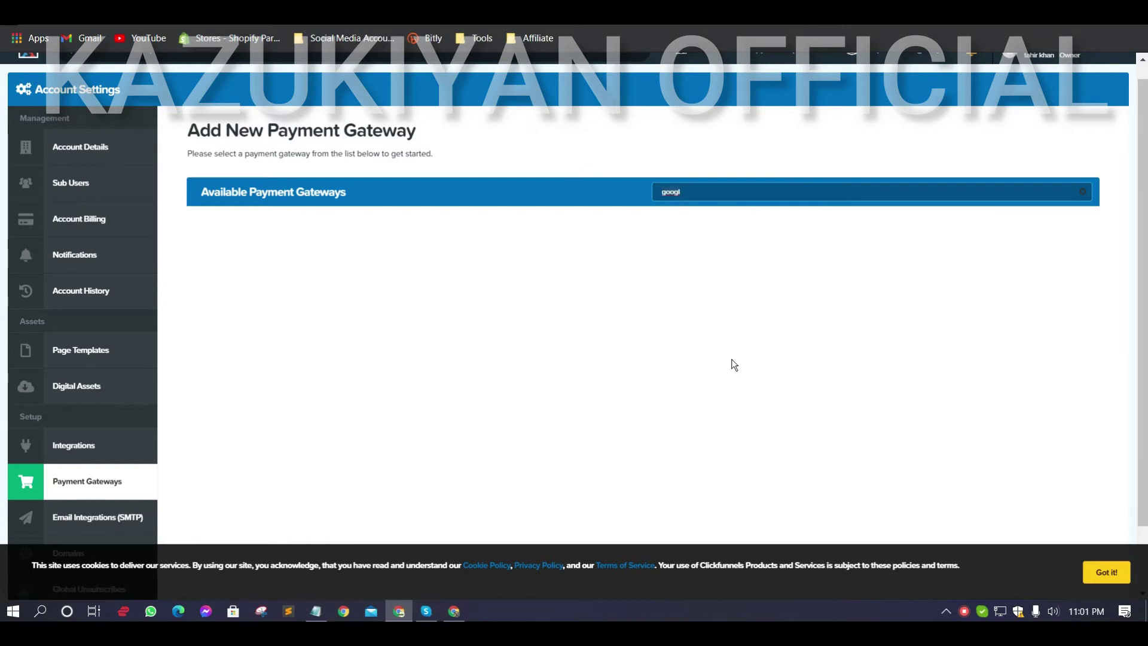
key("BackSpace")
key("BackSpace")
key("BackSpace")
key("BackSpace")
key("BackSpace")
scroll(735, 371, "down", 2)
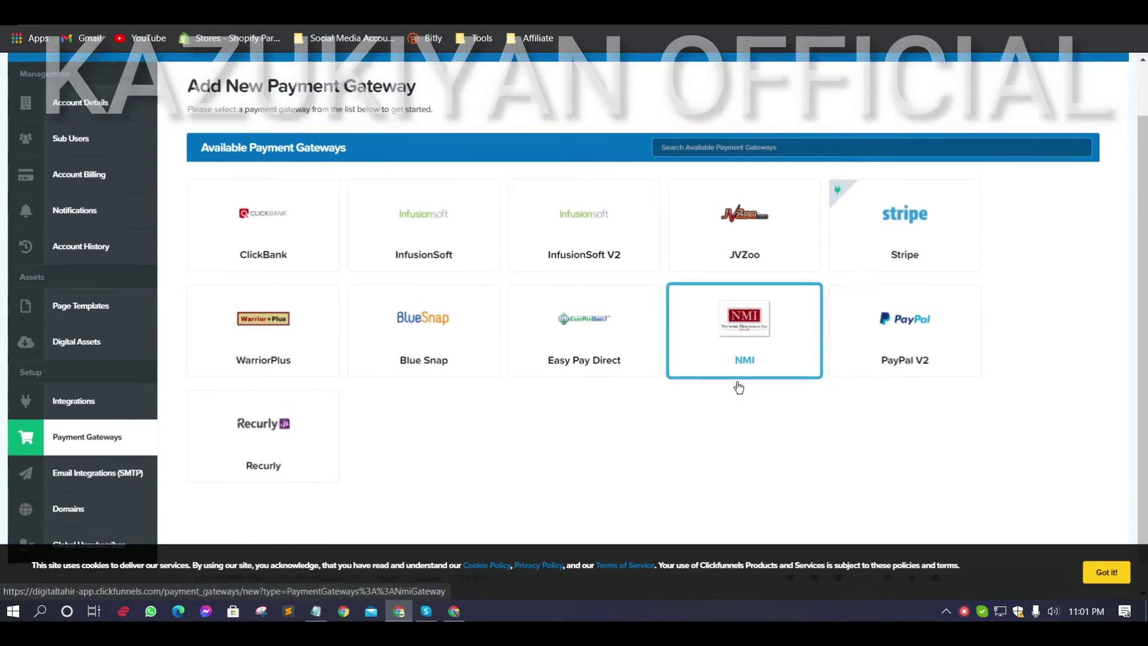
scroll(790, 371, "up", 2)
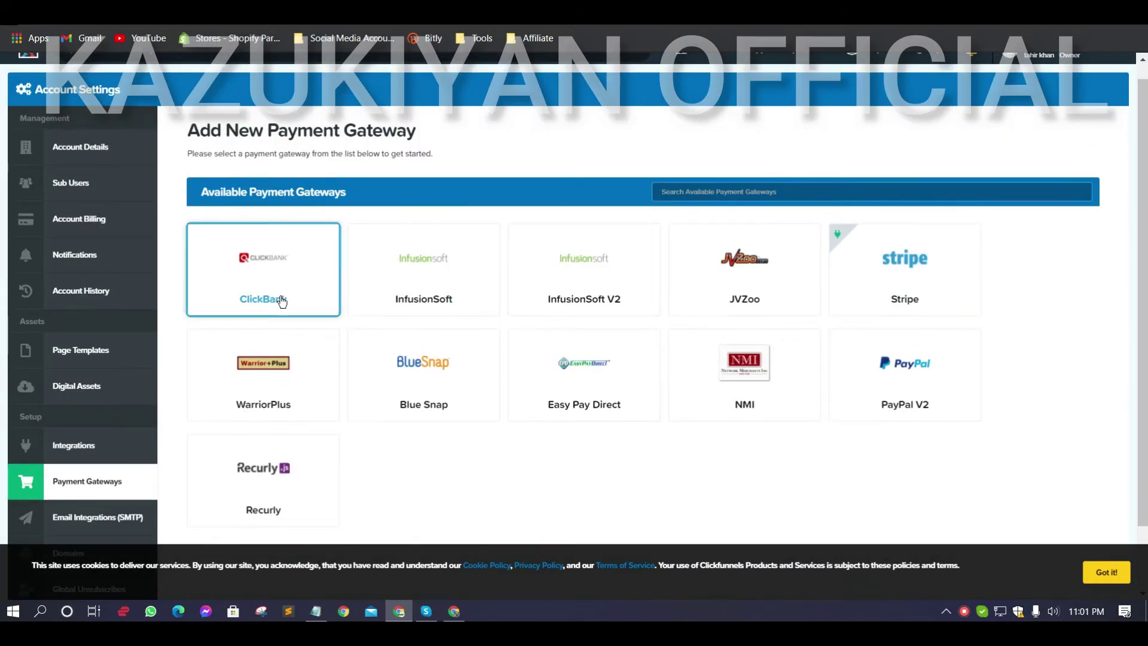
left_click(12, 17)
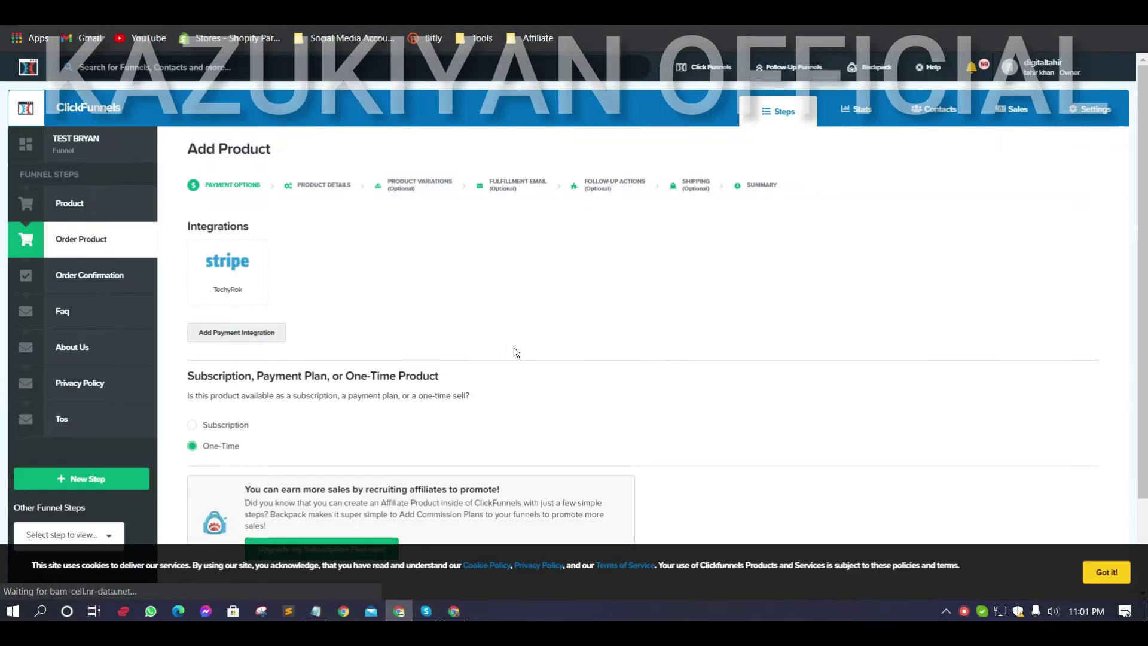
- Select the Stripe integration with One-Time as the product type, and save the payment options to continue to the product details
left_click(228, 285)
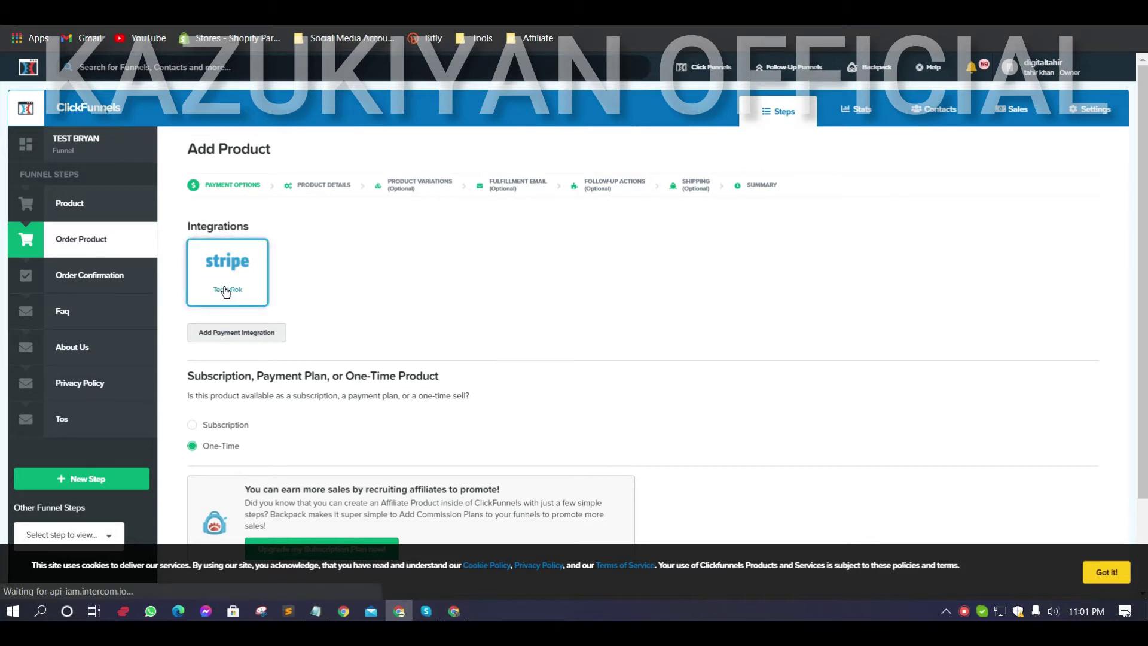
scroll(634, 383, "down", 2)
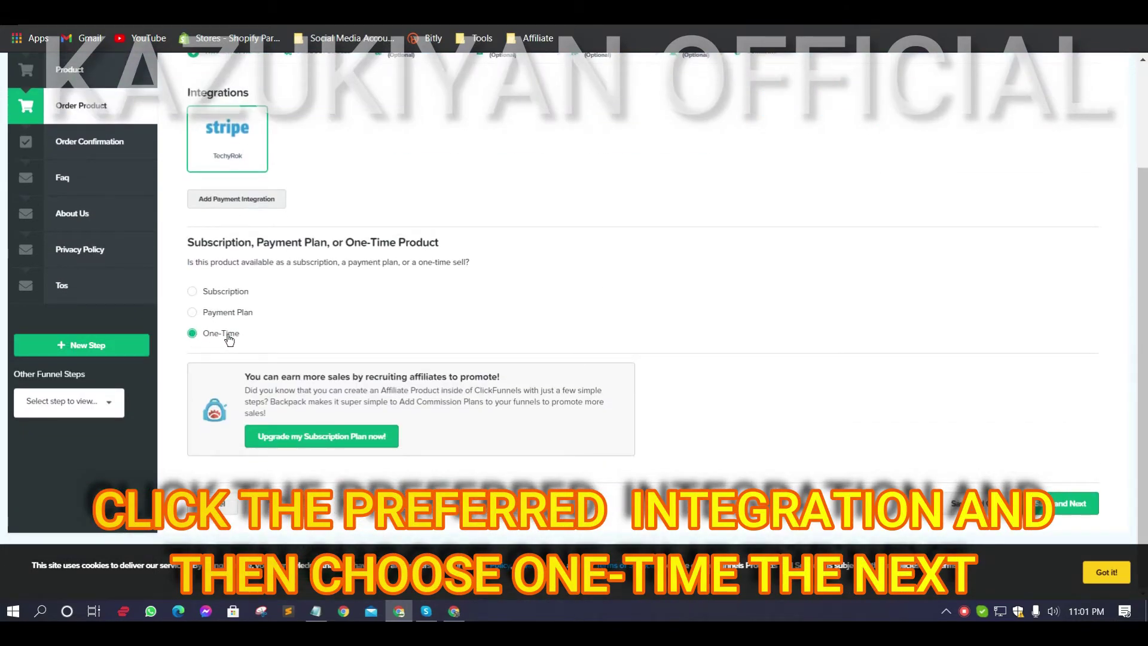
left_click(1064, 503)
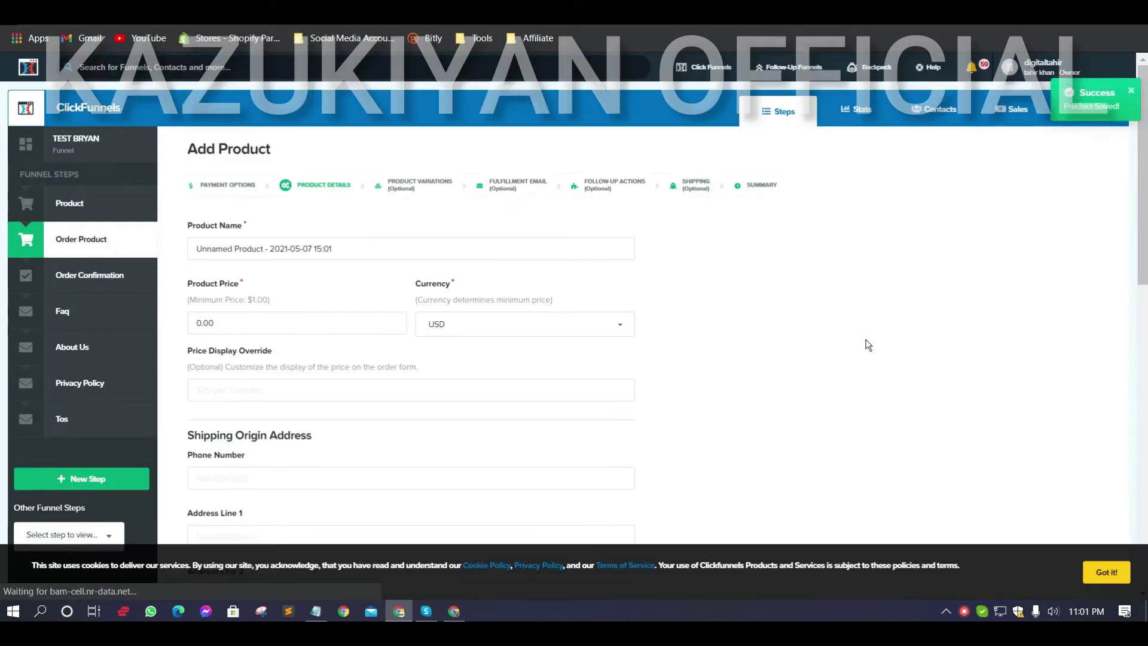
- Name the product Jacket, set its price to 1.80 USD, and save the details to continue to the product variations
scroll(923, 334, "down", 1)
triple_click(364, 171)
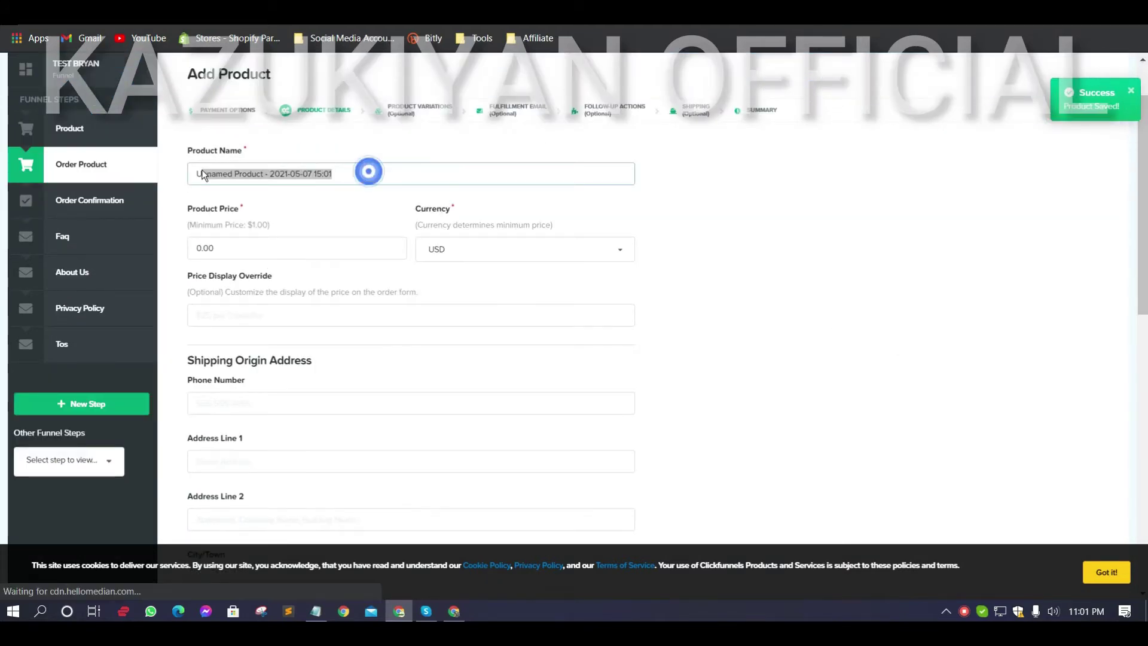
key("BackSpace")
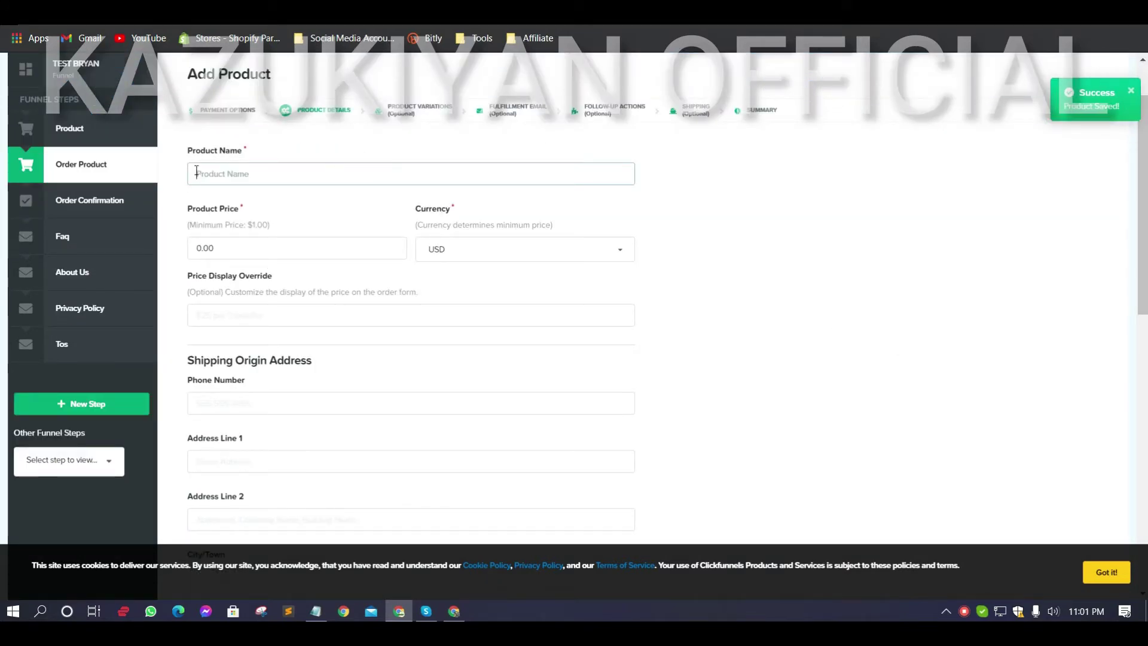
type("Jacket")
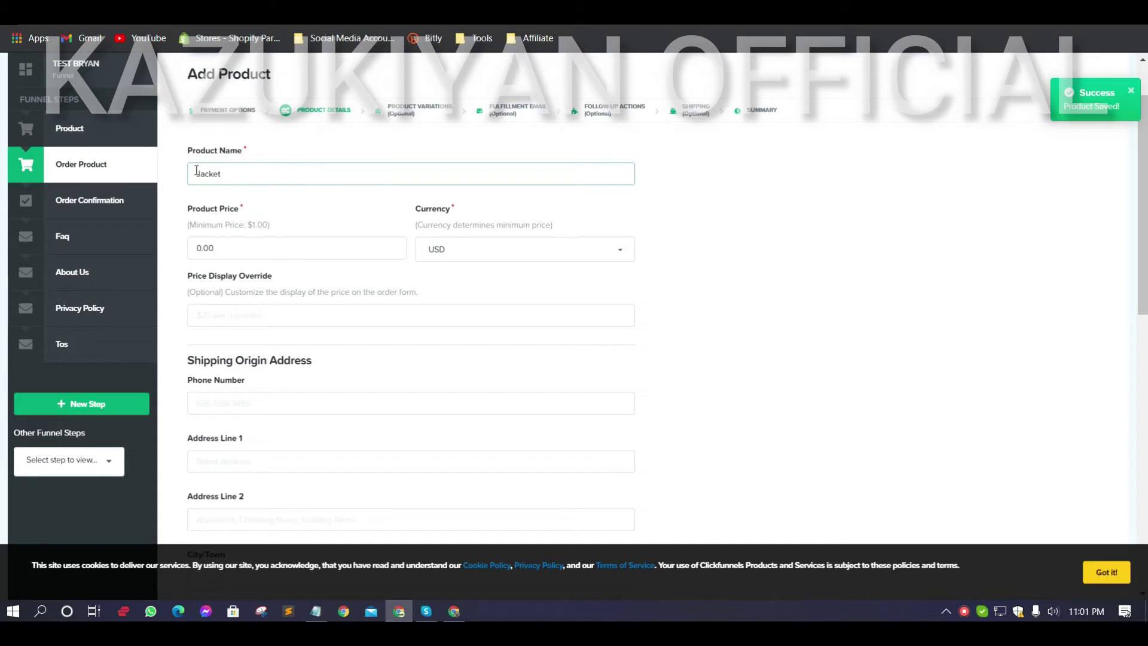
left_click(203, 250)
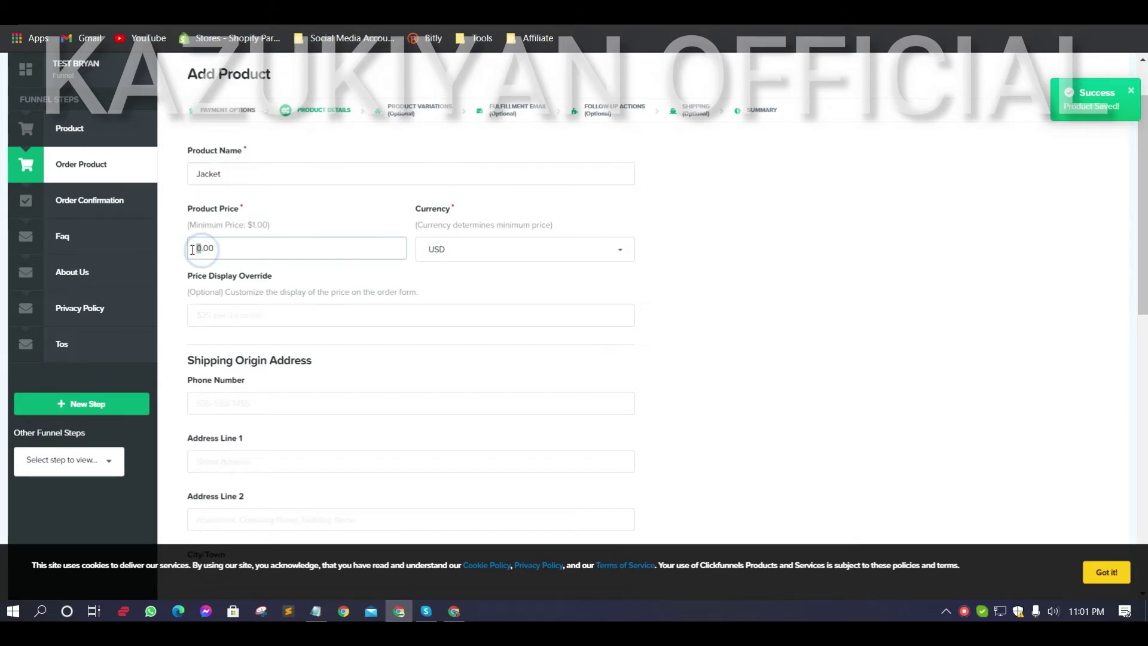
double_click(206, 248)
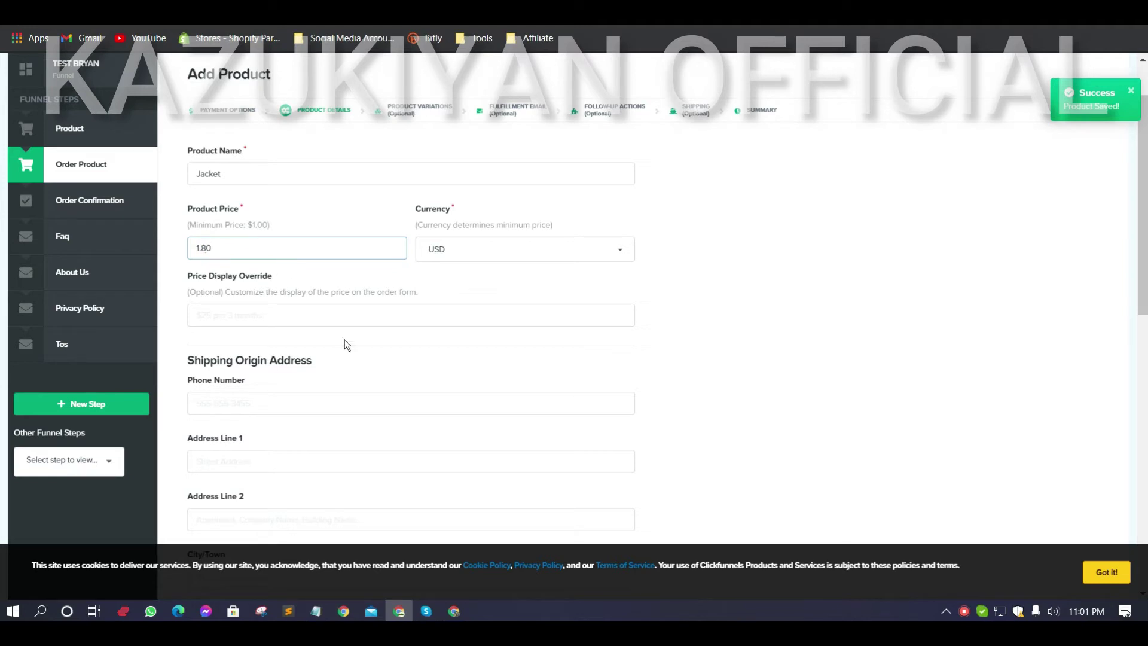
scroll(637, 328, "down", 9)
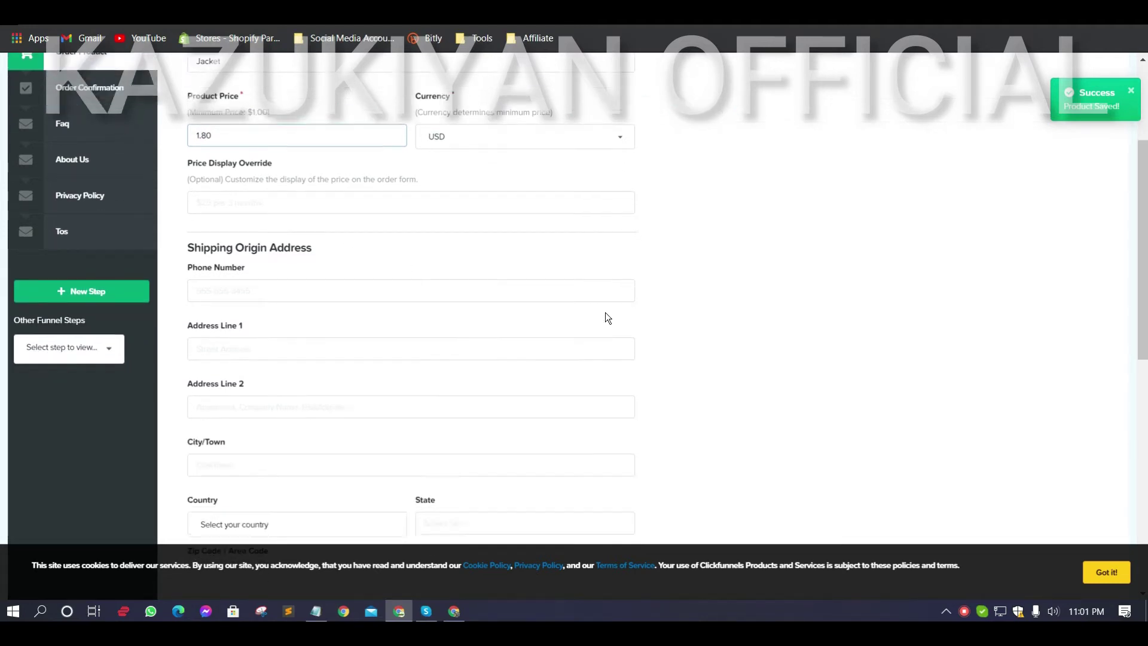
scroll(246, 291, "down", 3)
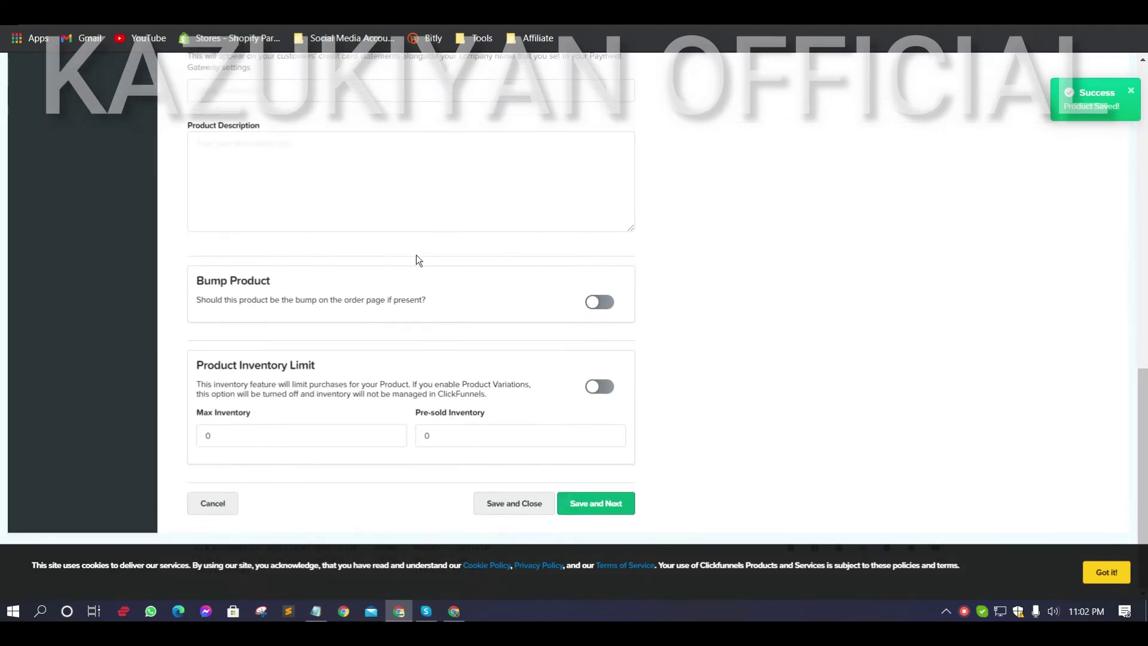
left_click(586, 506)
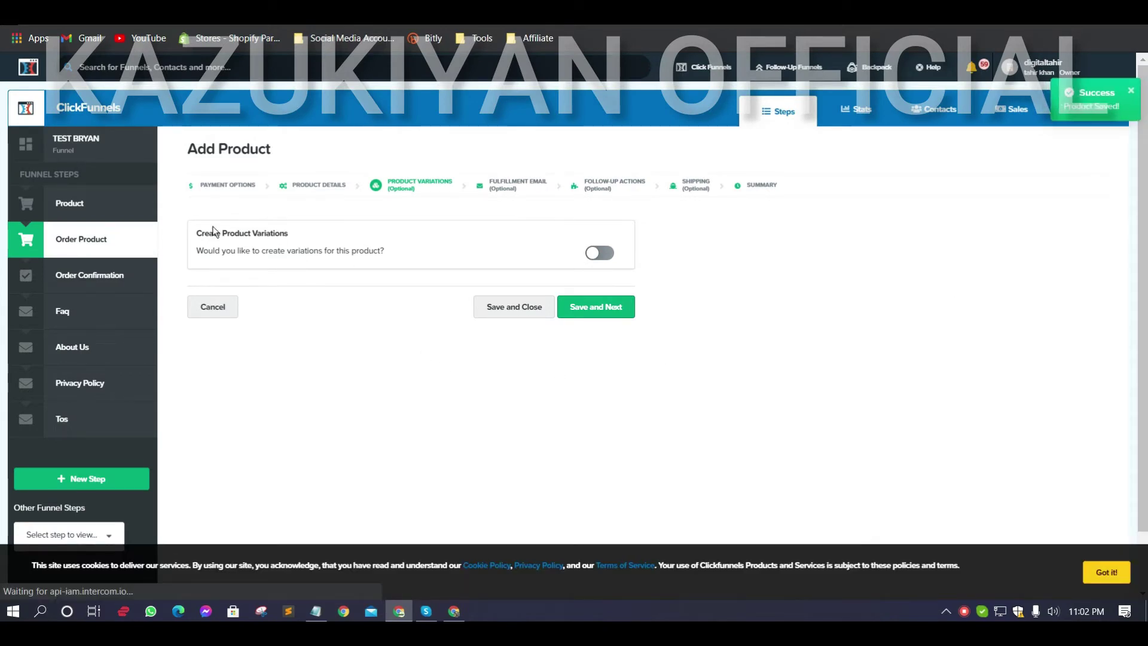
- Enable product variations for the Jacket and set the first attribute's variation type to Size
left_click_drag(198, 233, 328, 232)
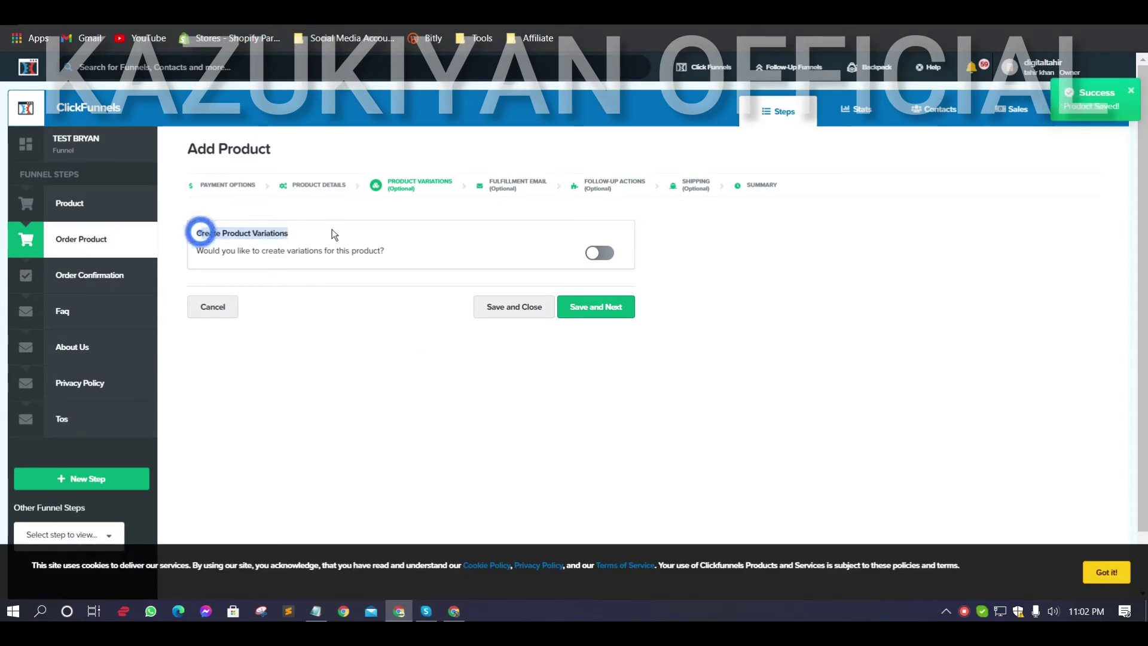
left_click(598, 254)
scroll(280, 296, "down", 1)
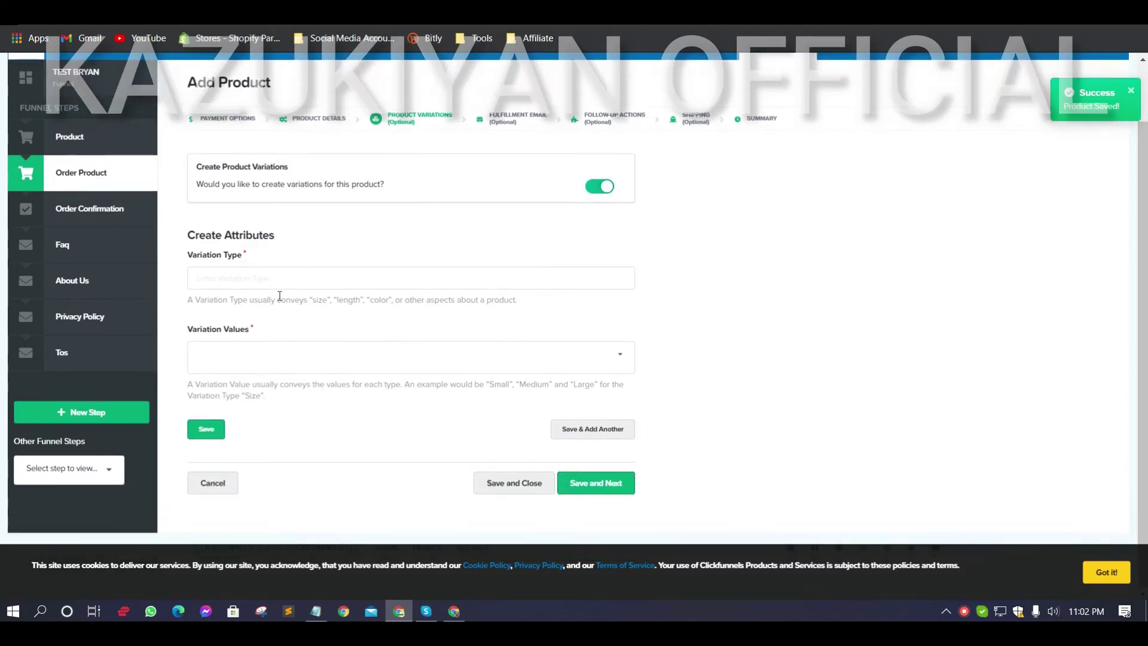
left_click(239, 276)
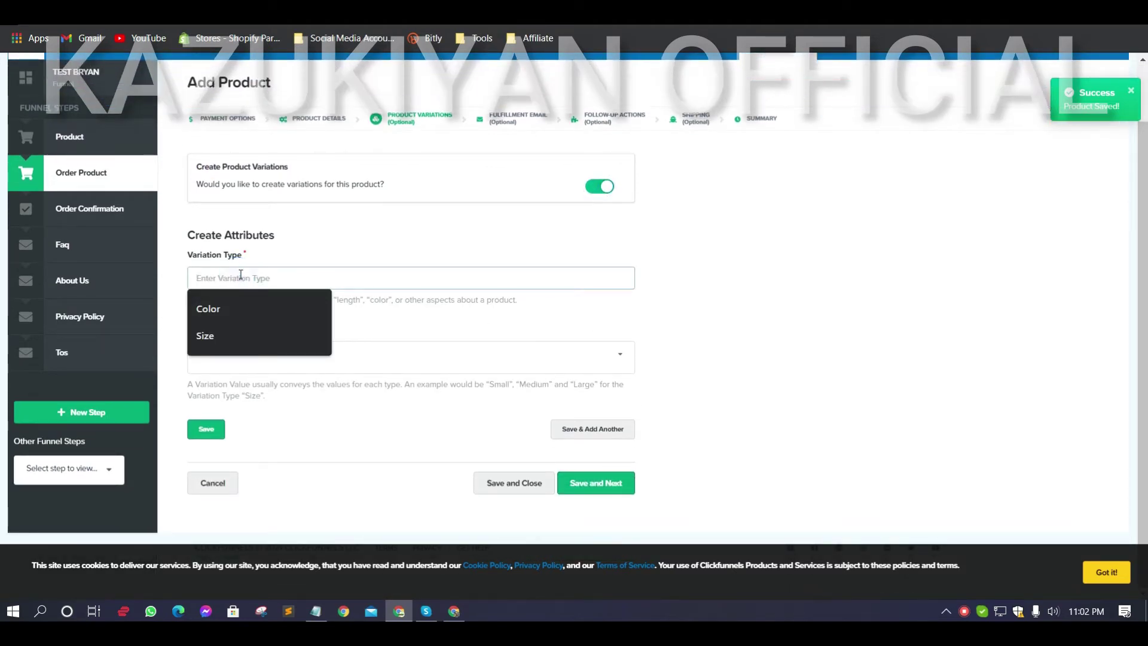
left_click(217, 343)
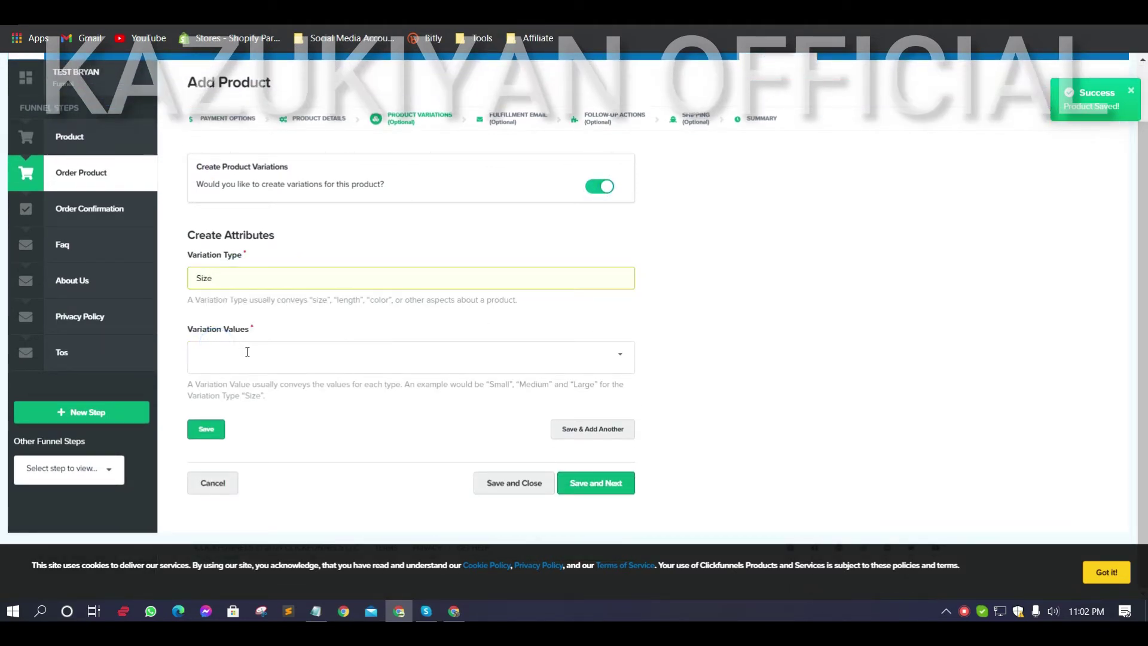
- Add Large, Medium and Small as the Size variation values and save the attribute
left_click(248, 352)
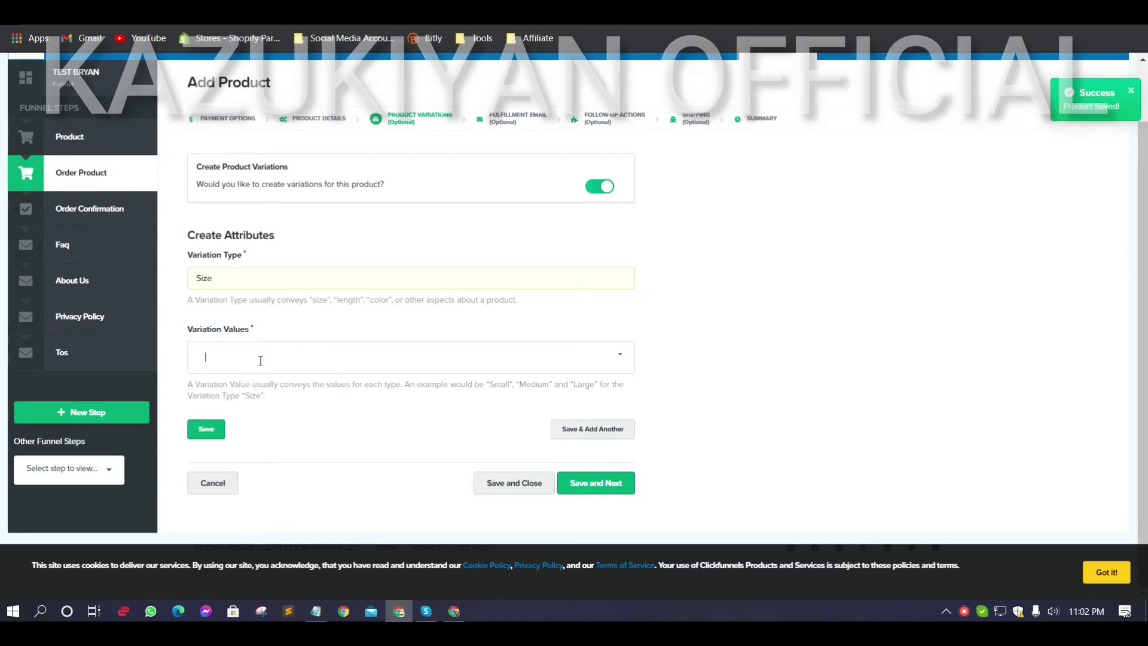
type("Large")
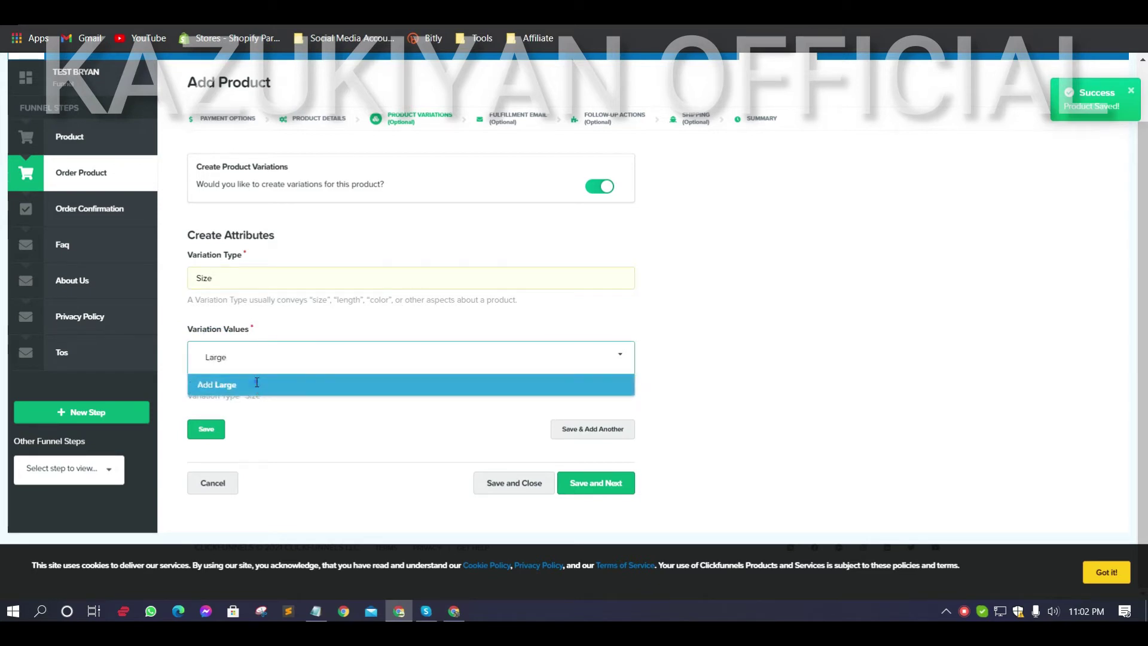
left_click(256, 384)
type("Media")
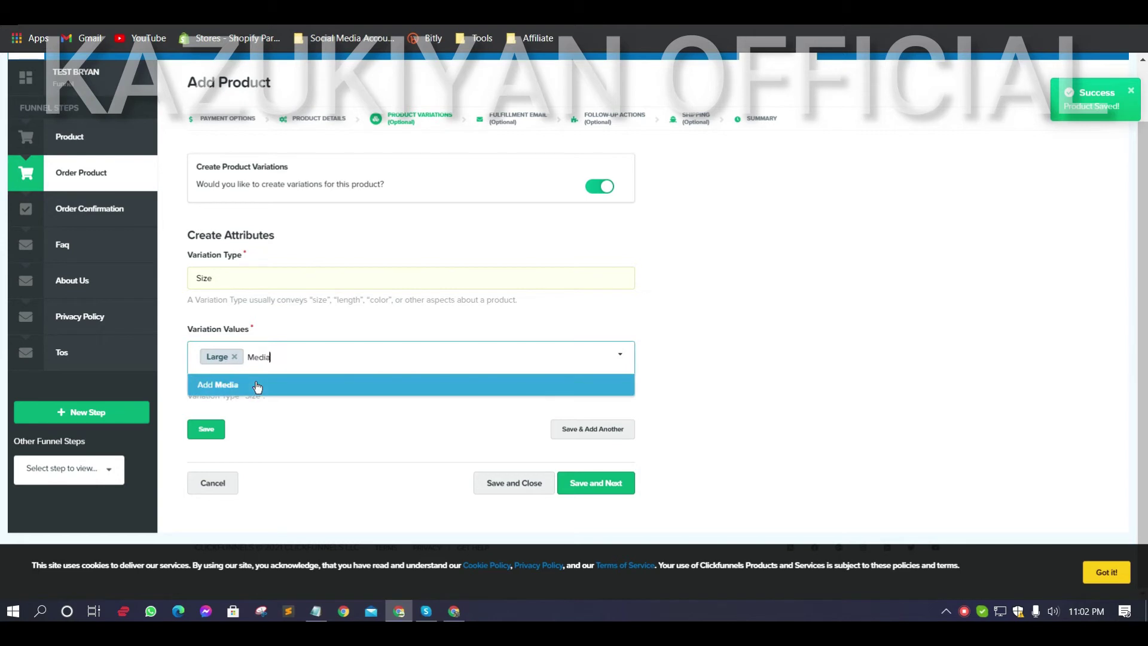
type("um")
left_click(256, 386)
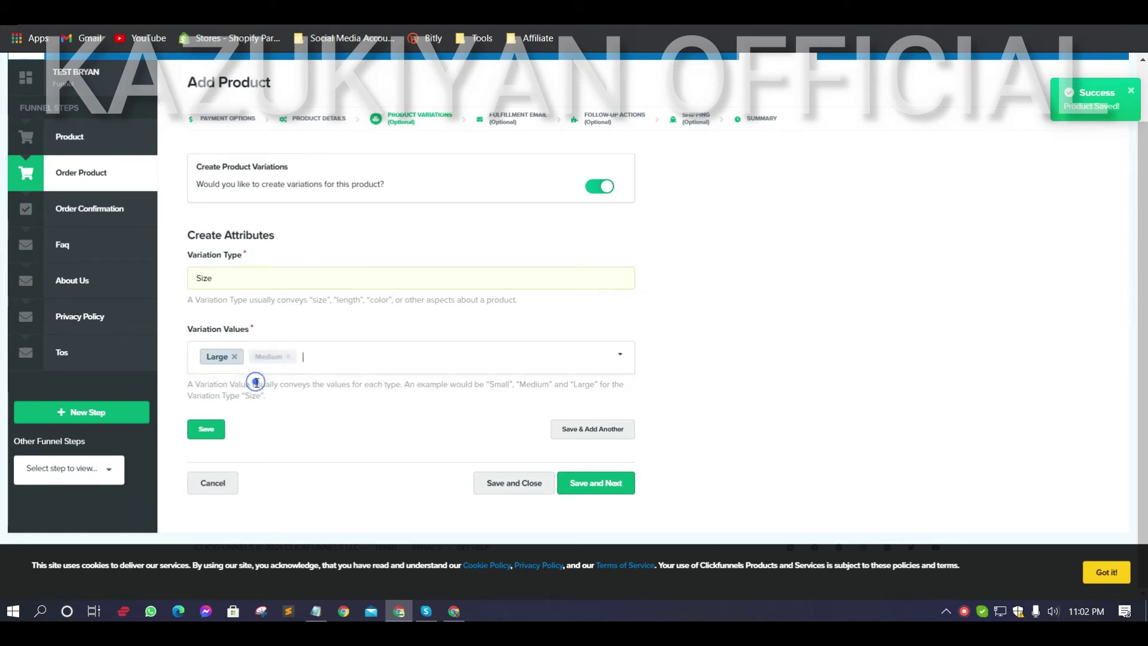
type("Sm")
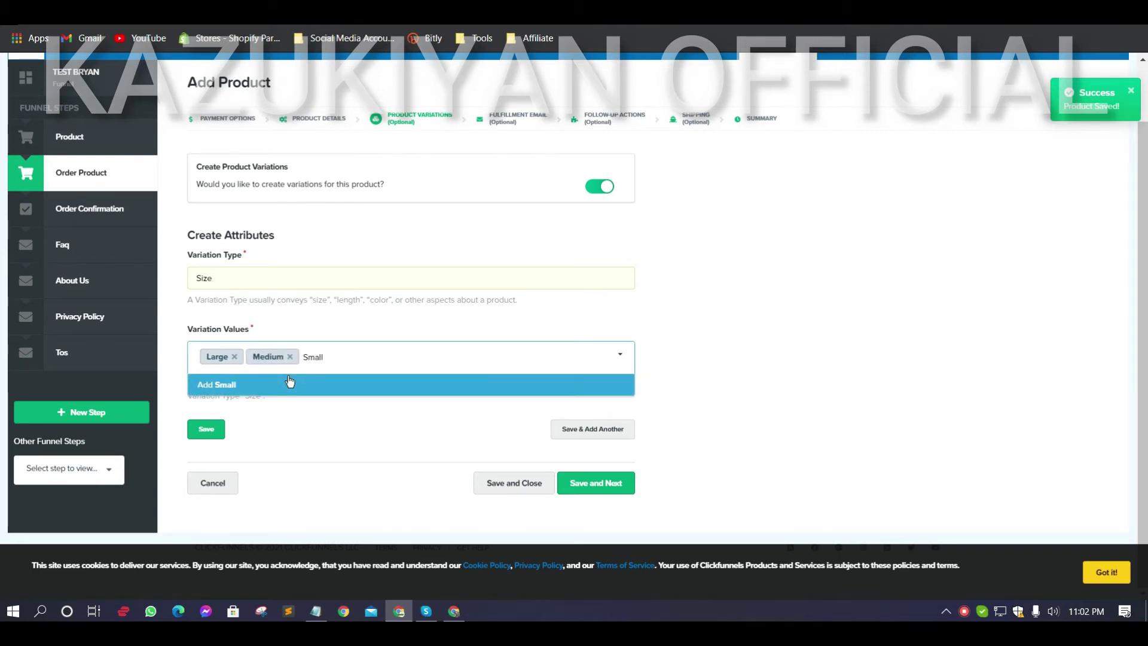
type("all")
left_click(290, 382)
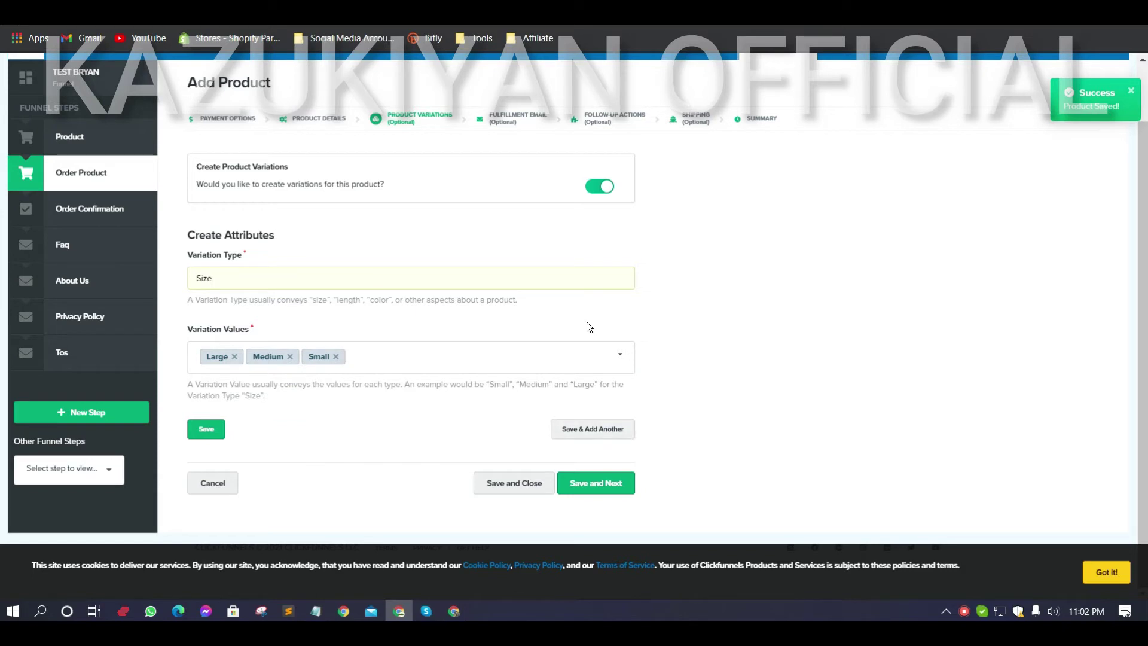
left_click(207, 432)
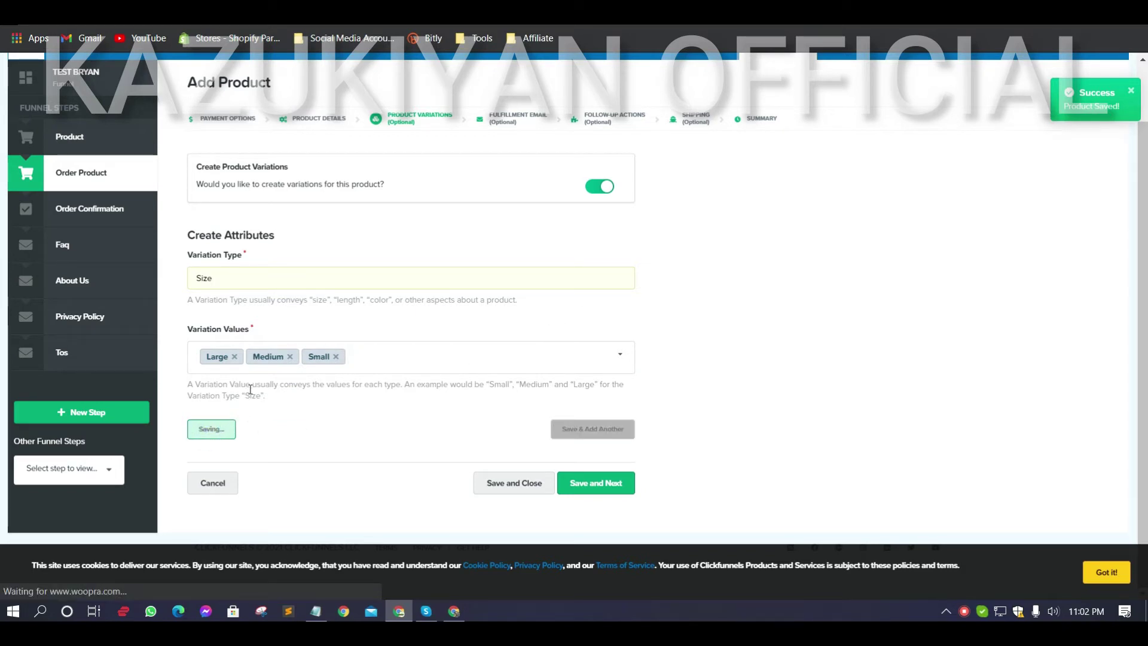
- Start another product attribute with Color as its variation type
scroll(533, 392, "down", 3)
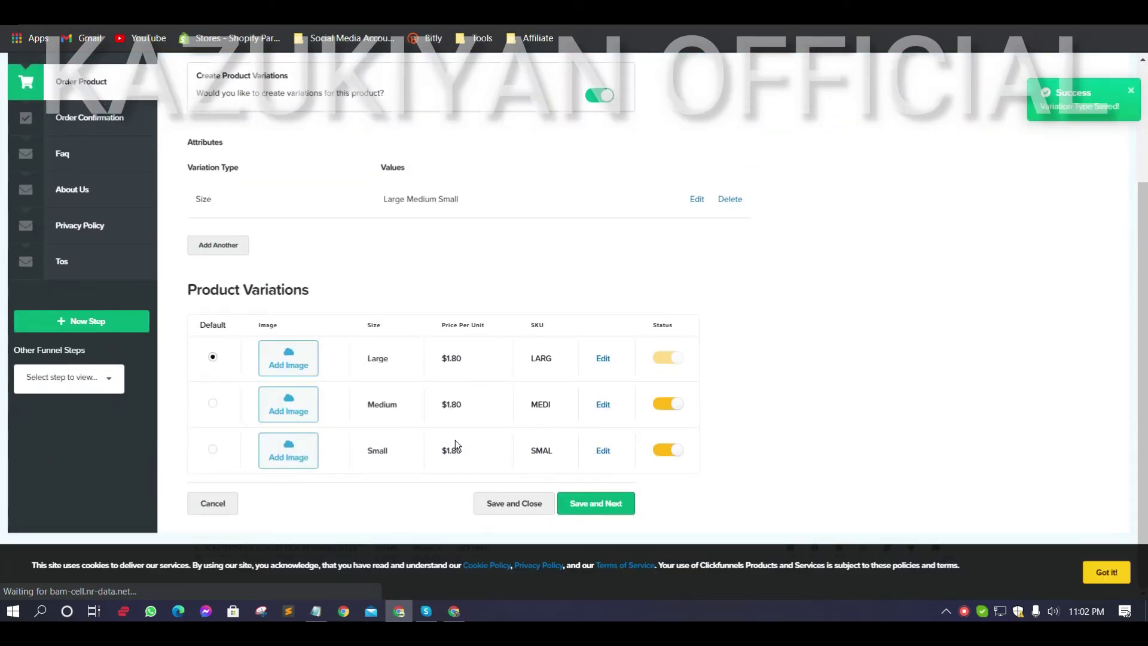
scroll(394, 452, "up", 2)
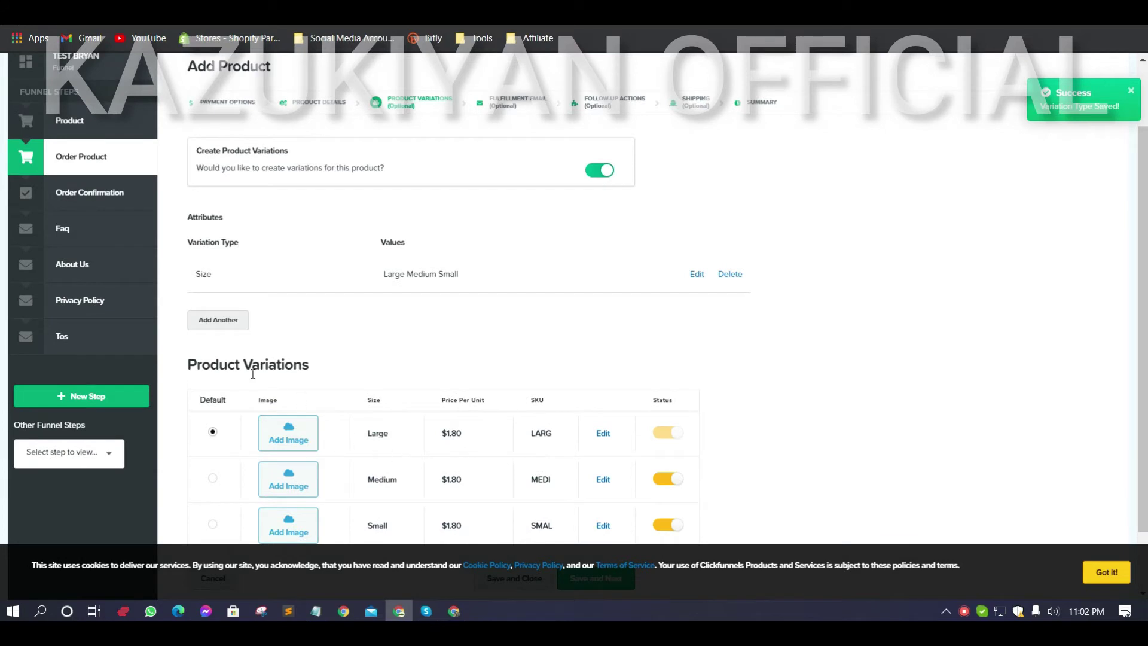
left_click(230, 321)
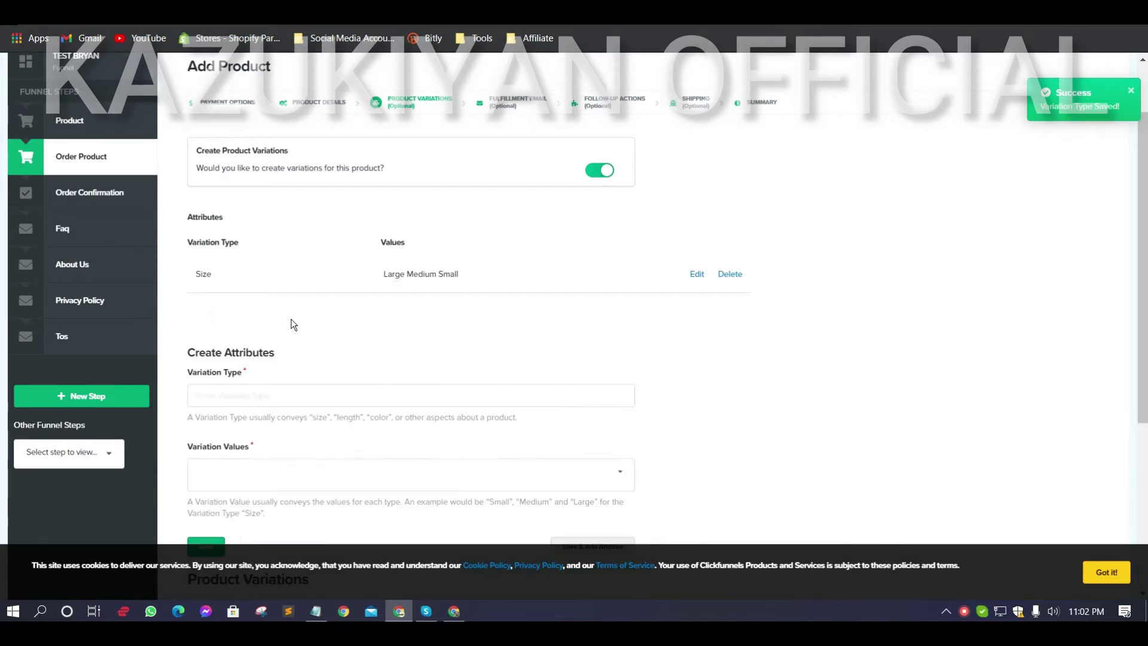
scroll(334, 310, "down", 4)
left_click(301, 247)
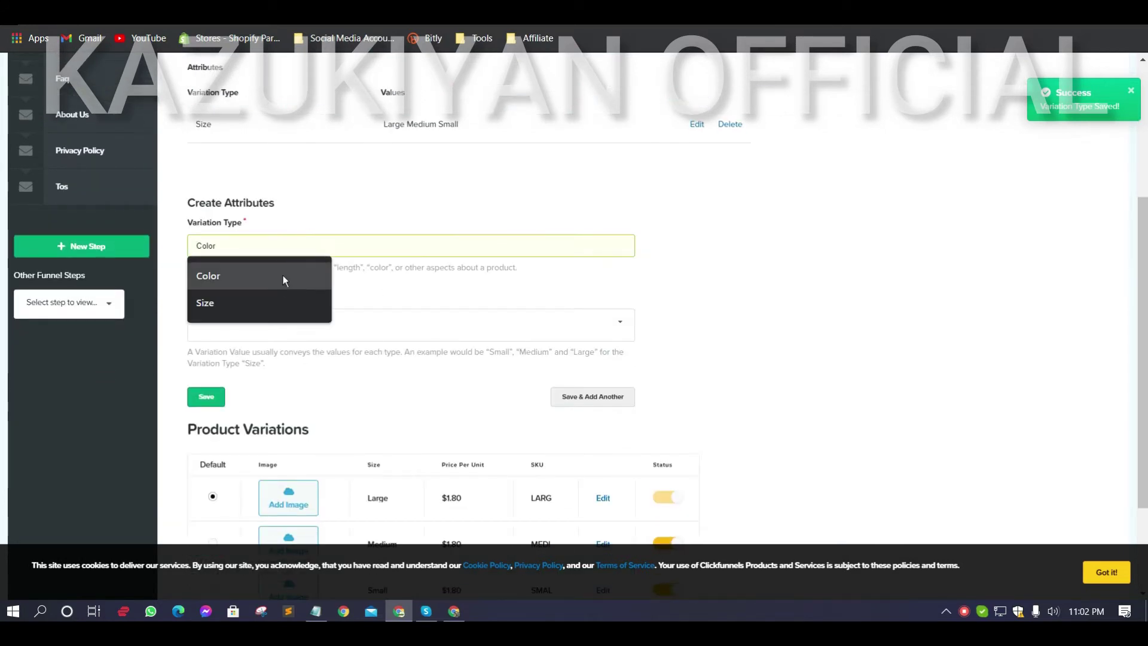
left_click(282, 275)
- Add Red, Blue and Black as the Color variation values, save the attribute and confirm creating the variation
left_click(280, 309)
type("Red")
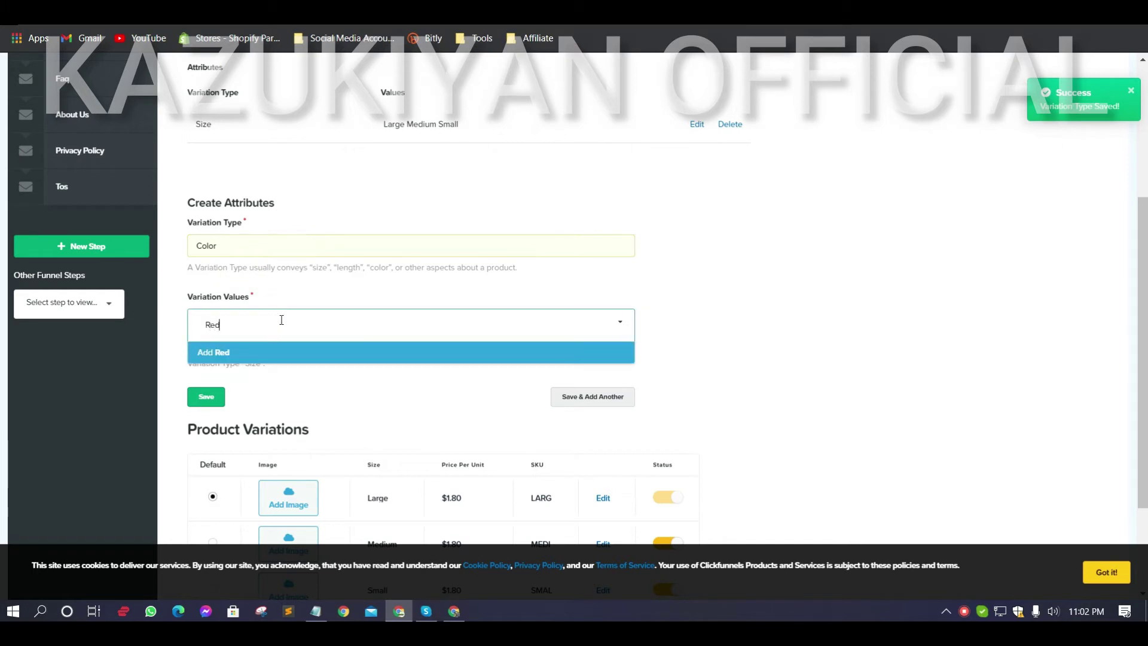
left_click(277, 352)
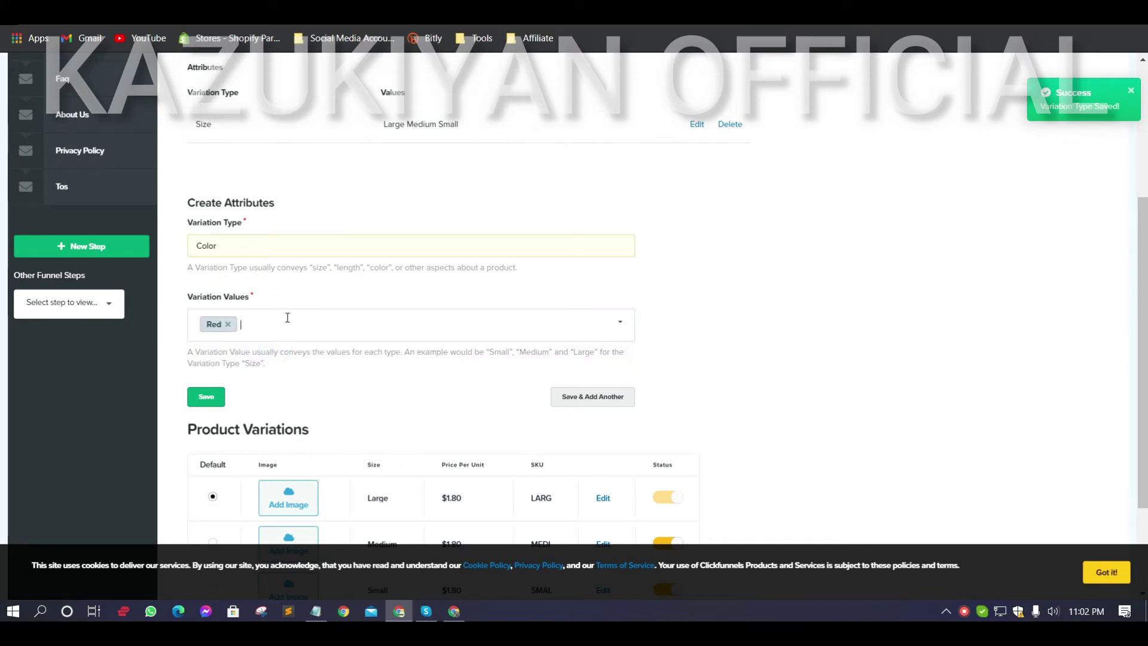
type("Blue")
left_click(275, 354)
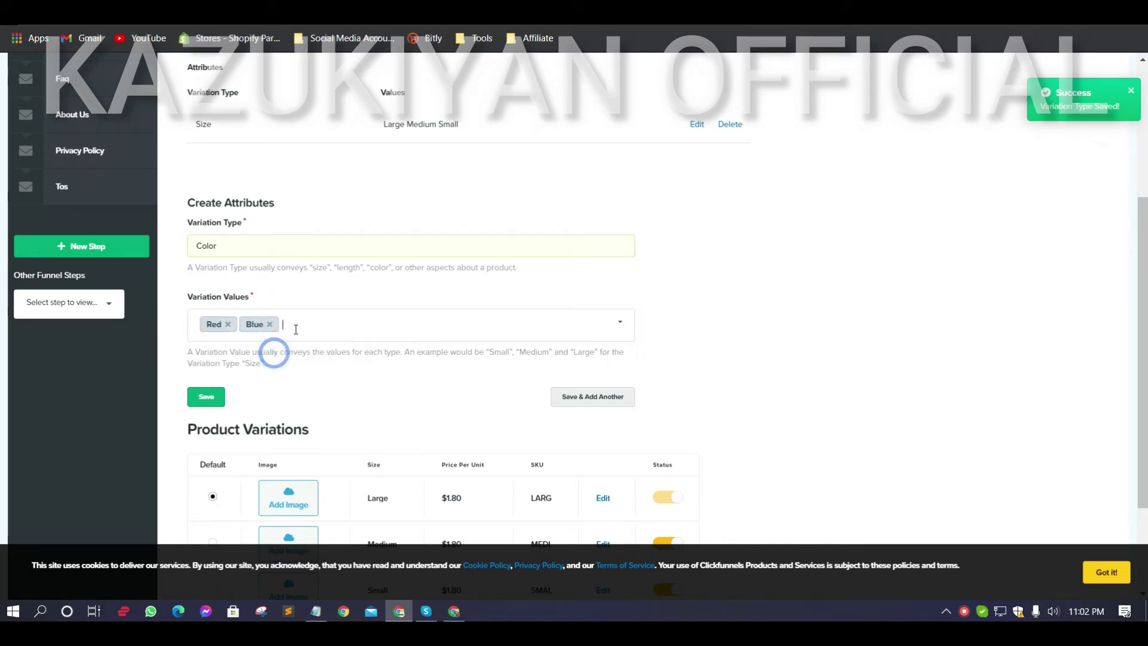
type("Bk")
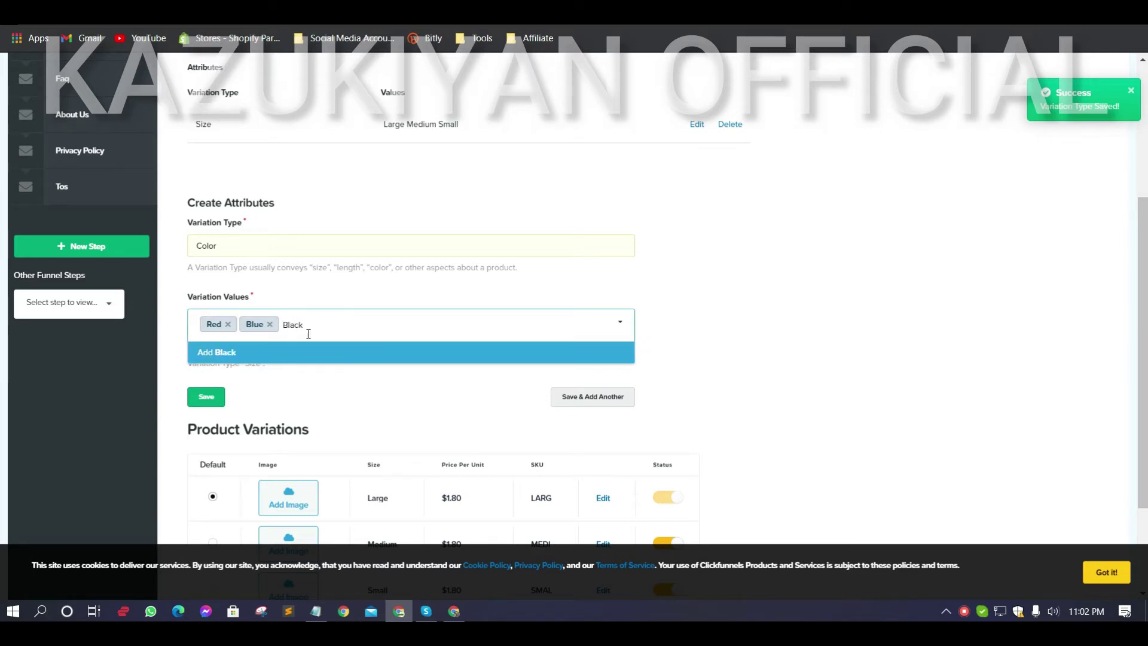
left_click(333, 354)
left_click(206, 396)
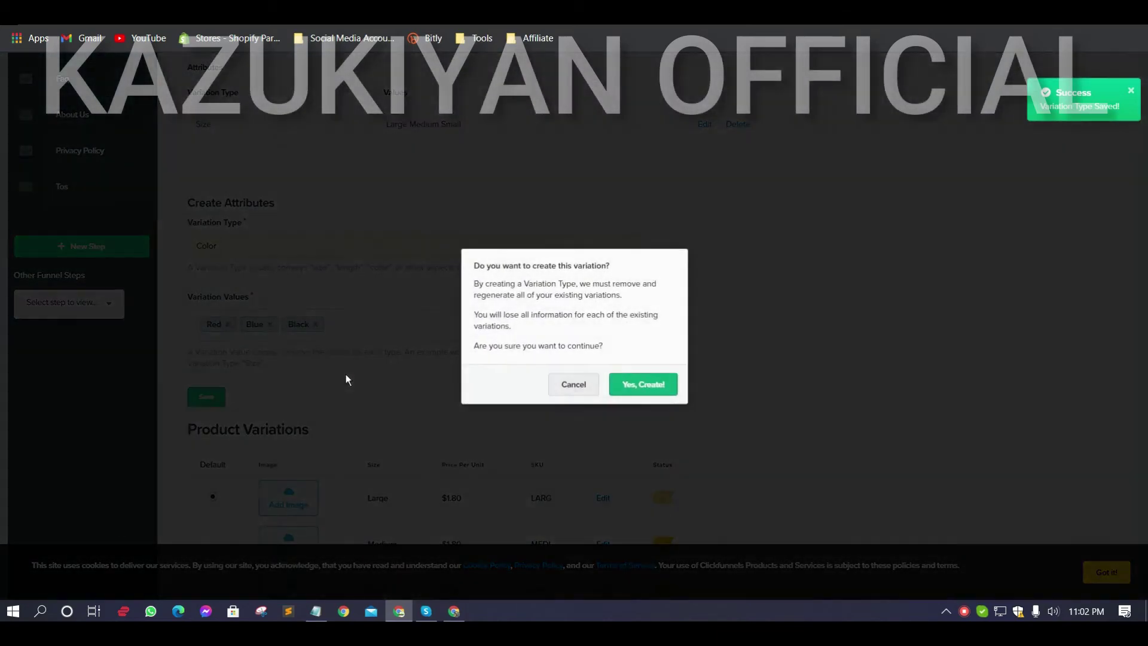
left_click(640, 386)
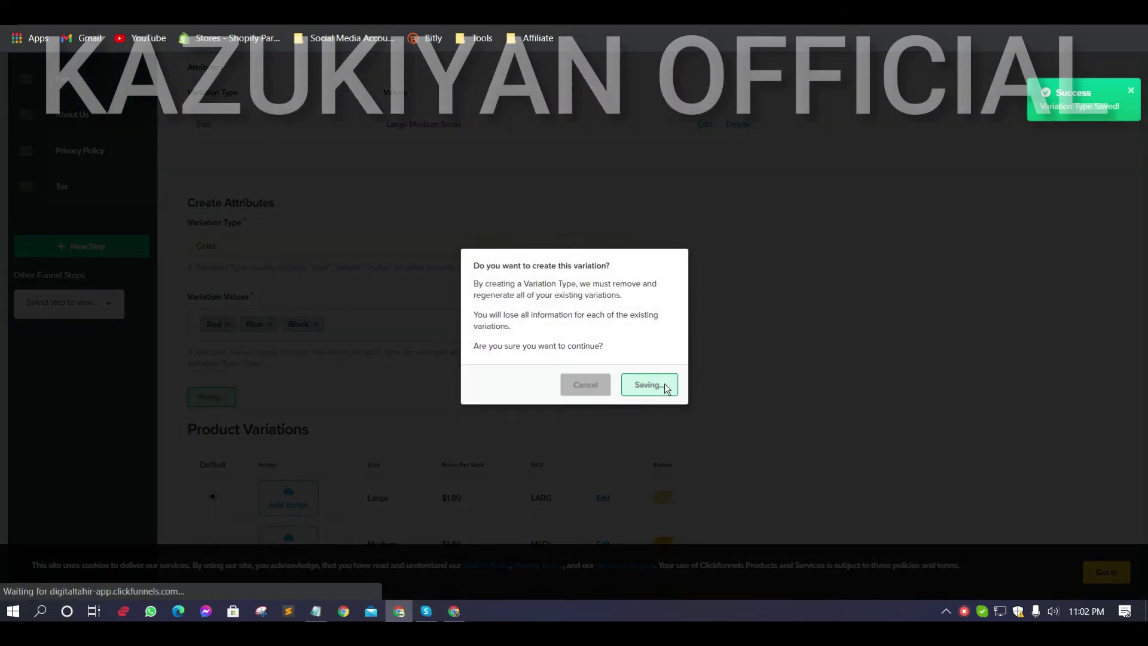
- Review the generated size and color variations, and save them to continue to the fulfillment email settings
scroll(295, 374, "down", 3)
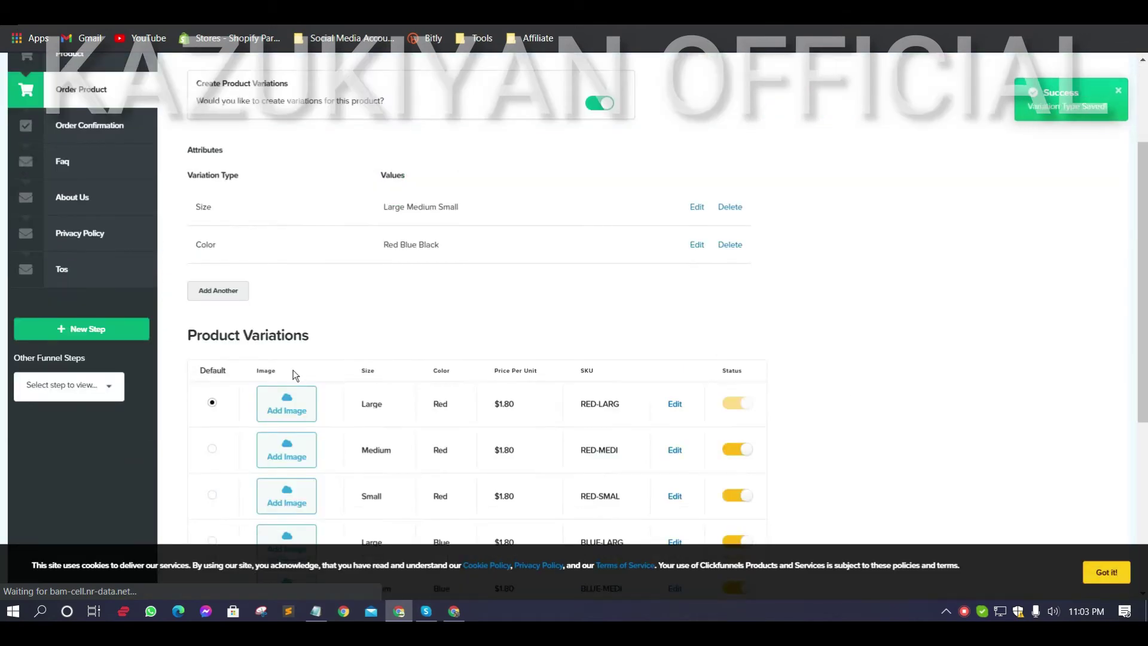
scroll(274, 277, "up", 3)
scroll(431, 370, "down", 2)
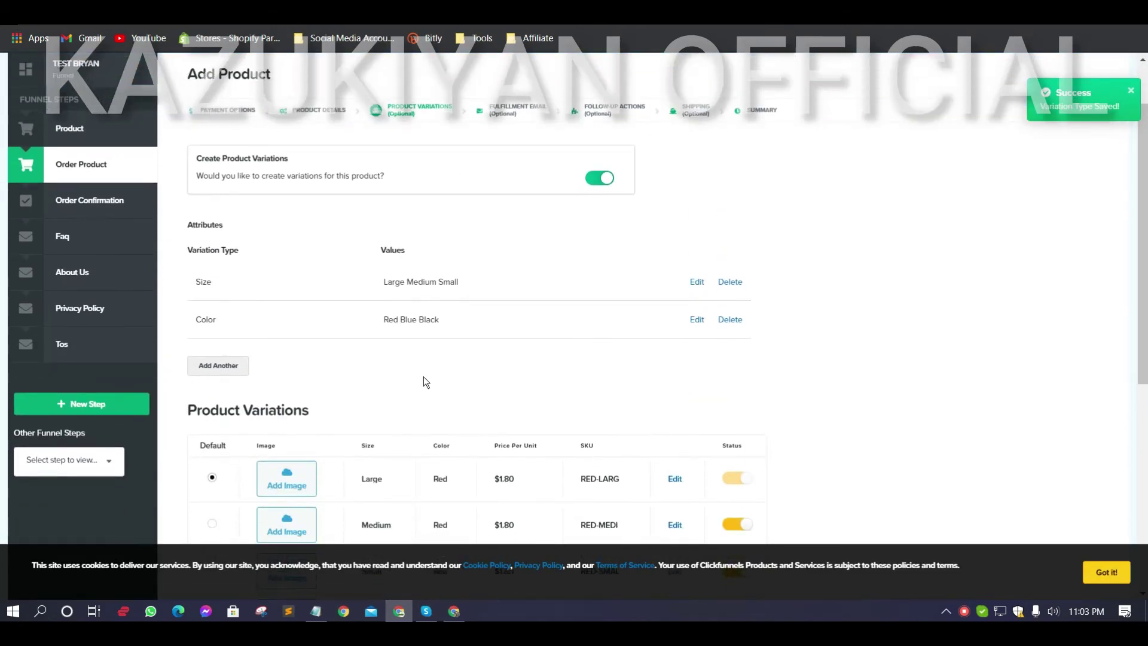
scroll(701, 376, "down", 5)
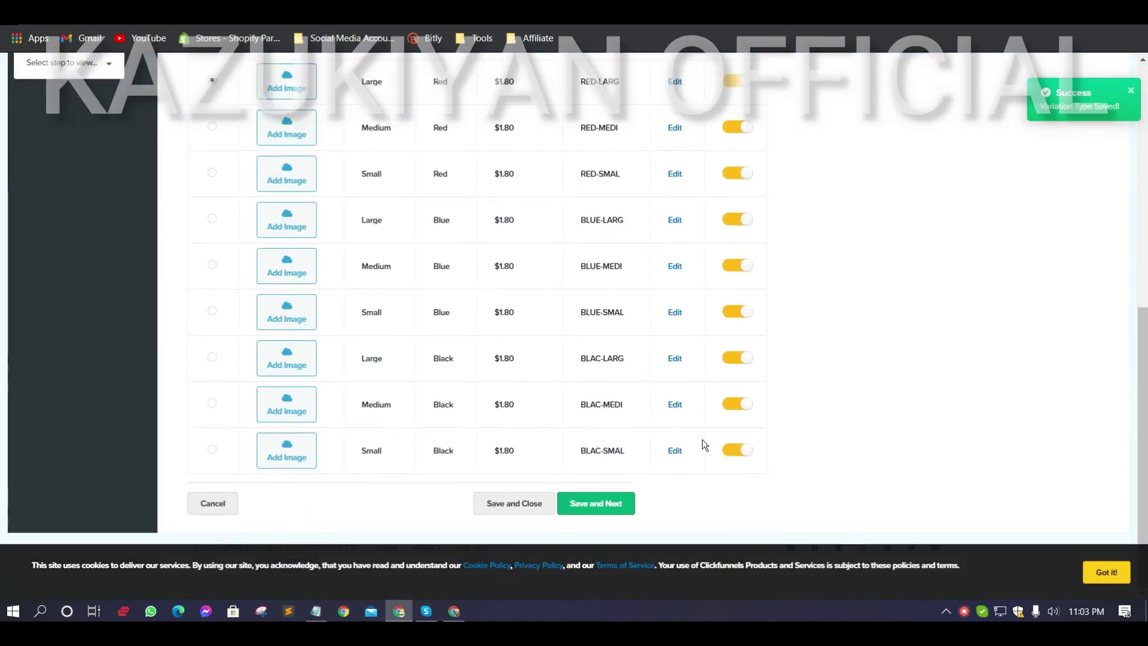
left_click(596, 507)
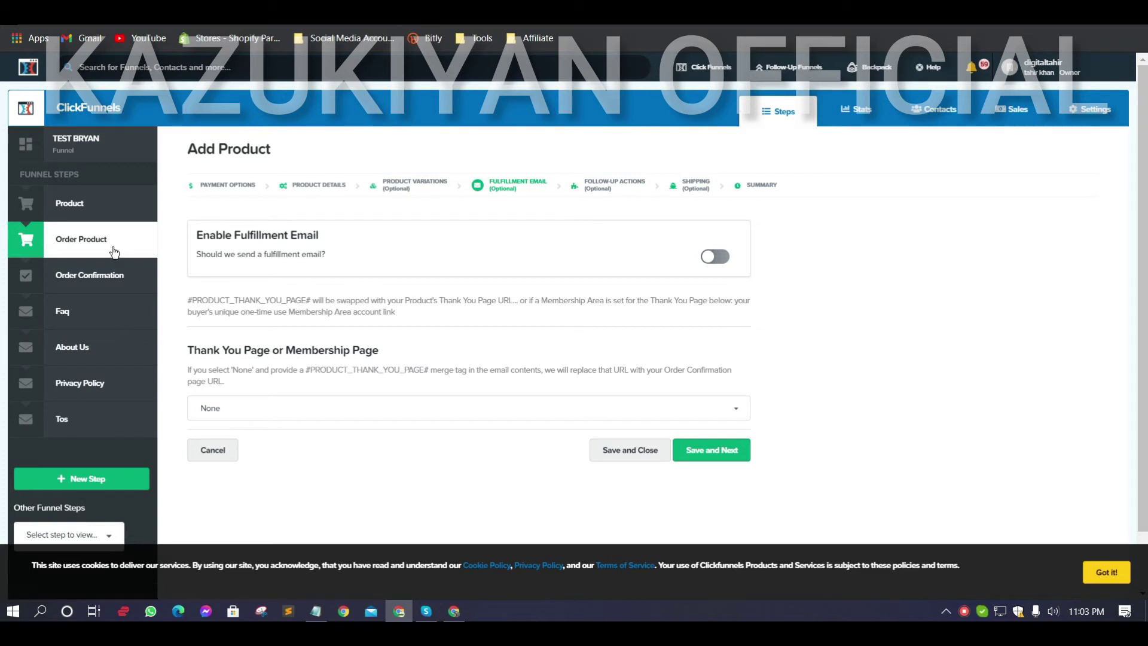
- Leave the product setup and open the product list of the Order Product funnel step
left_click(75, 247)
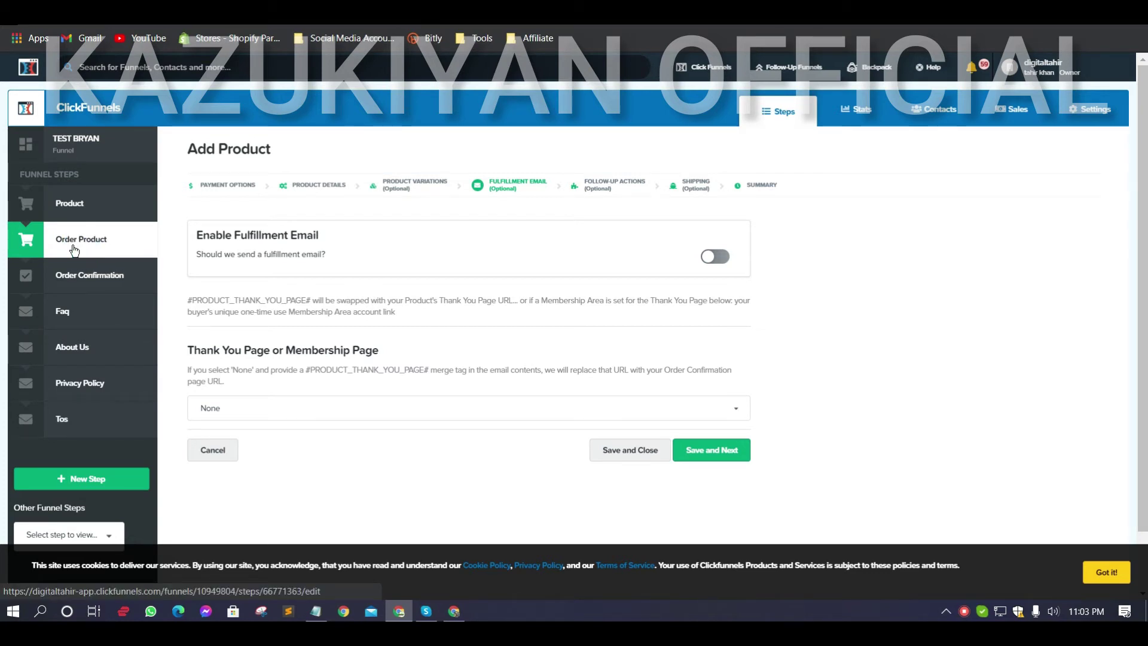
left_click(67, 243)
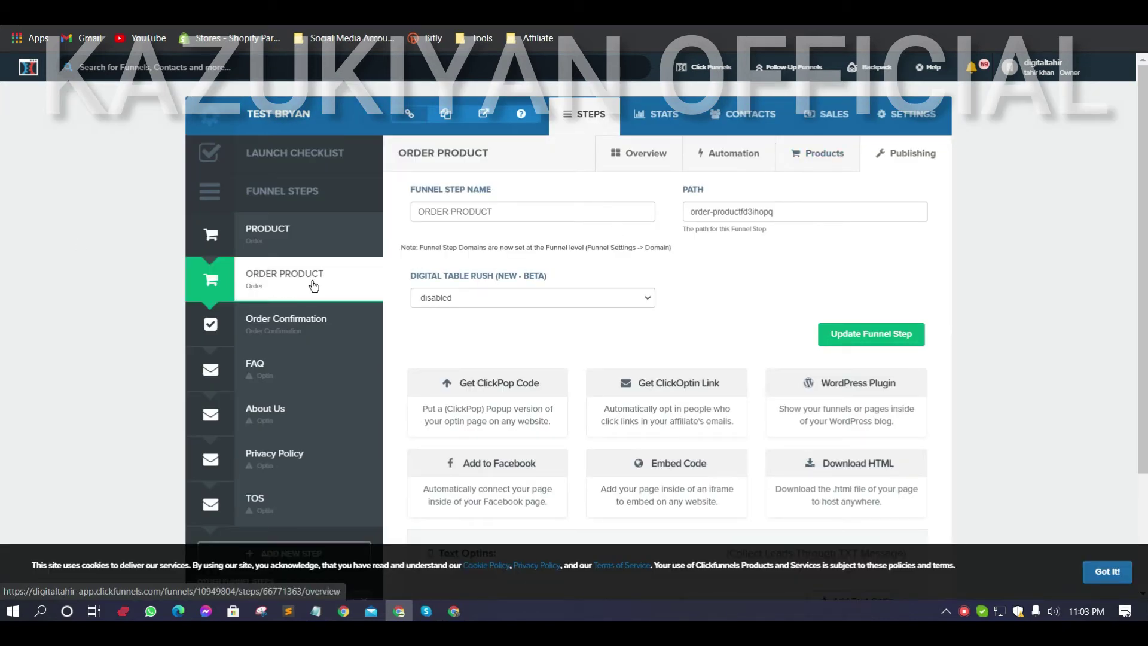
left_click(826, 157)
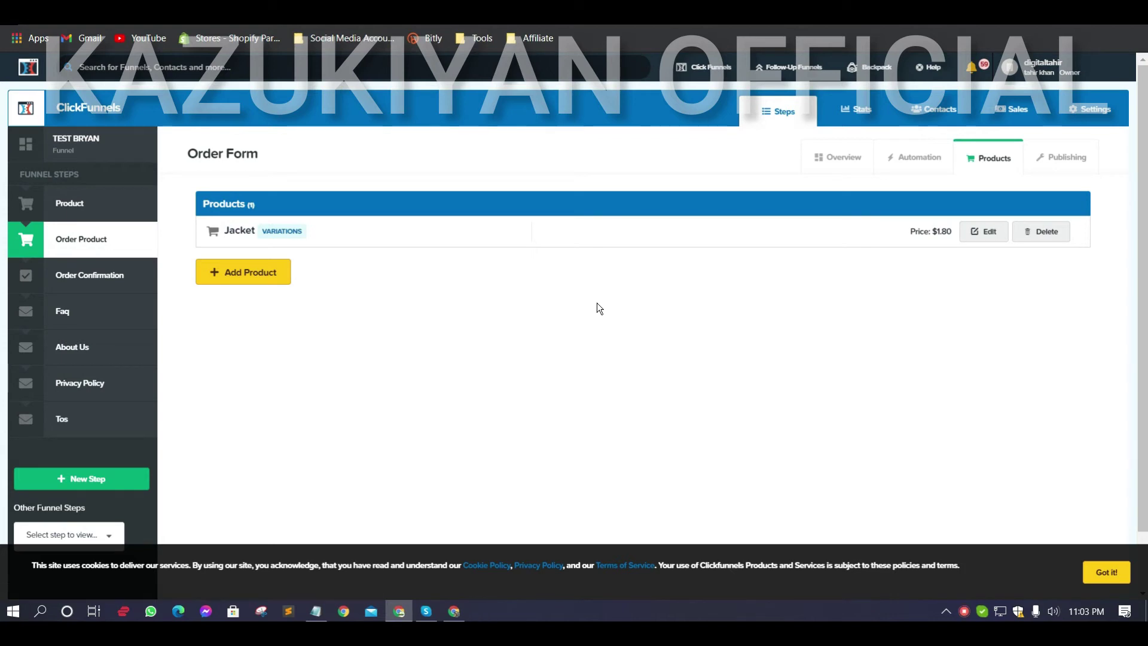
left_click(64, 243)
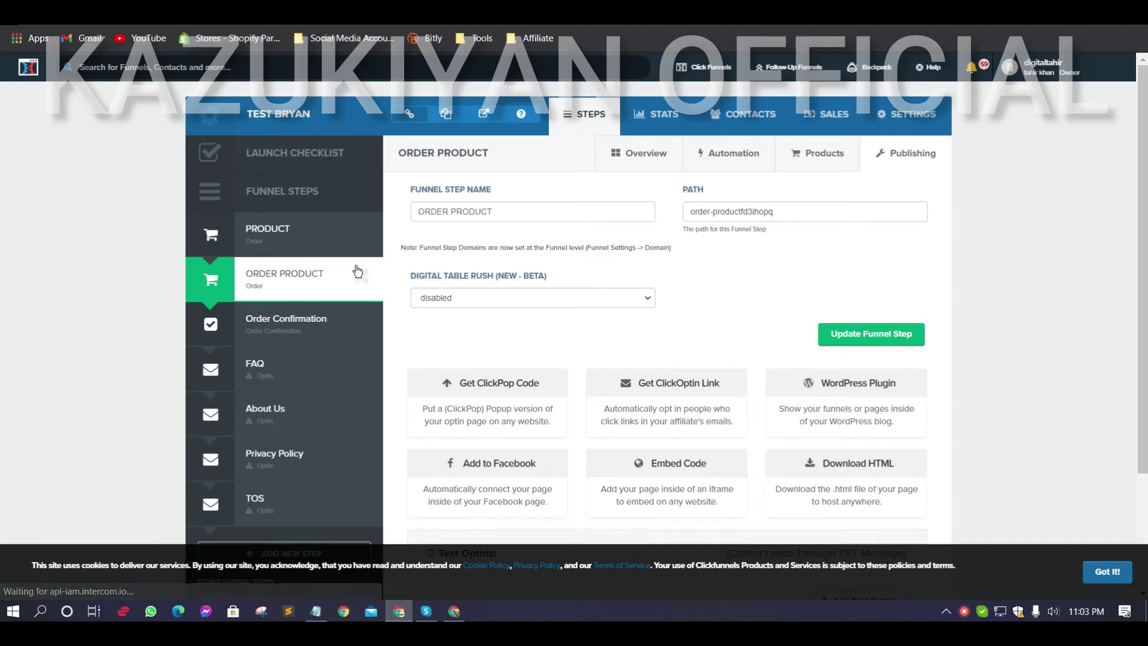
left_click(830, 167)
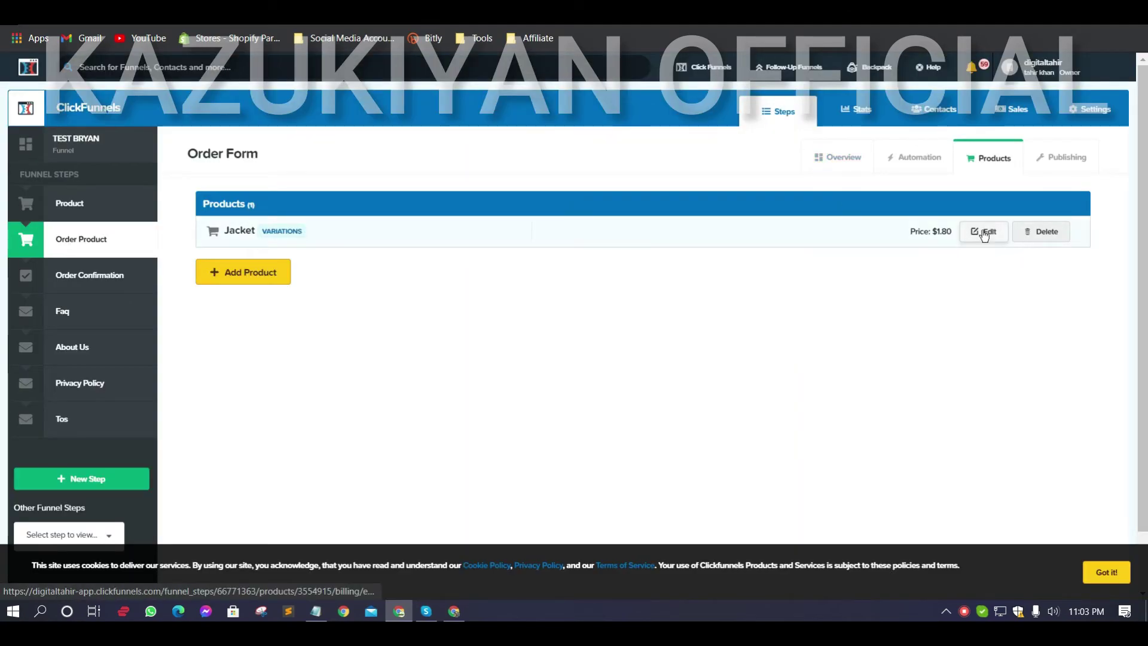
- Open the Jacket product for editing and go to its product variations
left_click(984, 233)
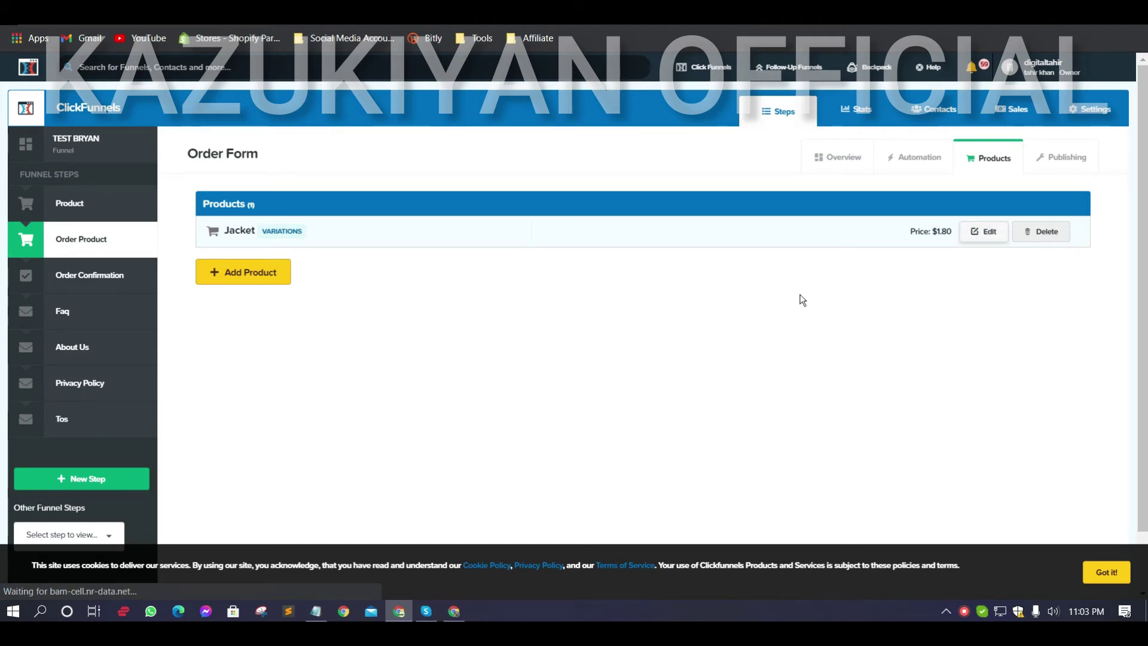
scroll(581, 365, "down", 3)
scroll(538, 281, "up", 3)
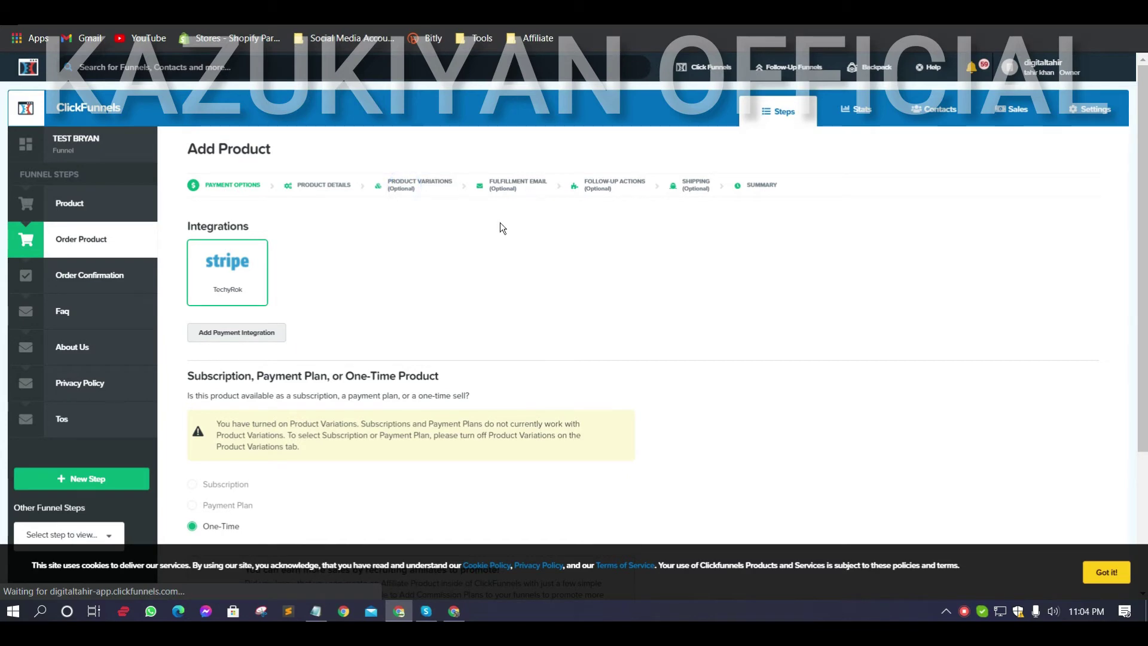
left_click(418, 184)
scroll(814, 321, "down", 5)
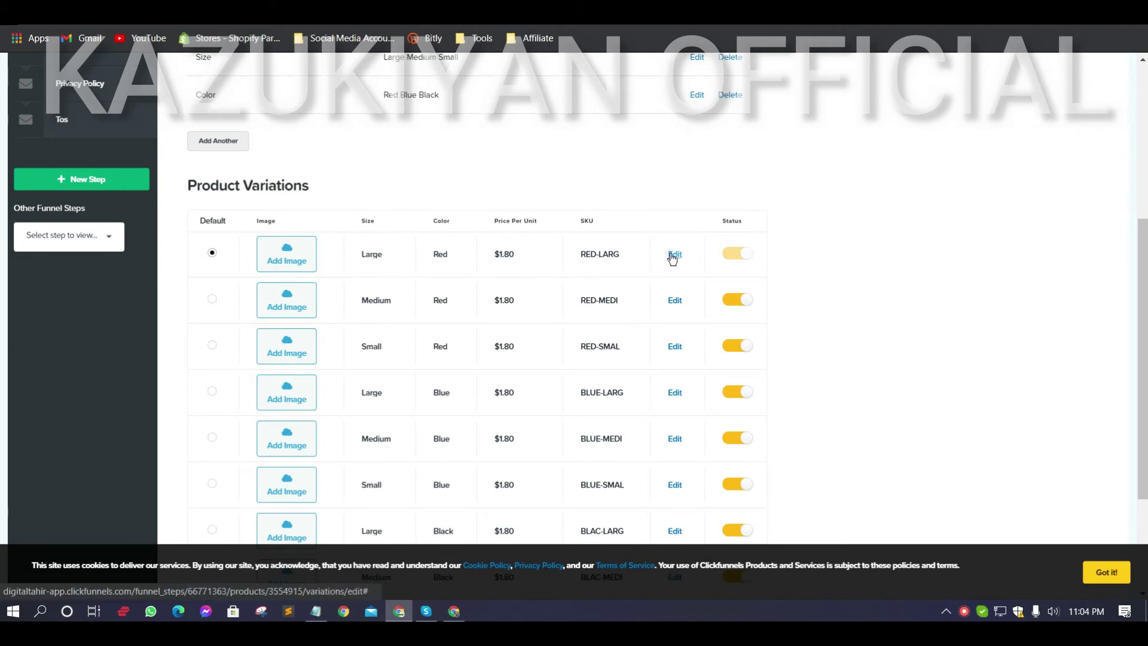
- Set the Large Red variation's price per unit to 1.90 USD and update the variation
left_click(673, 255)
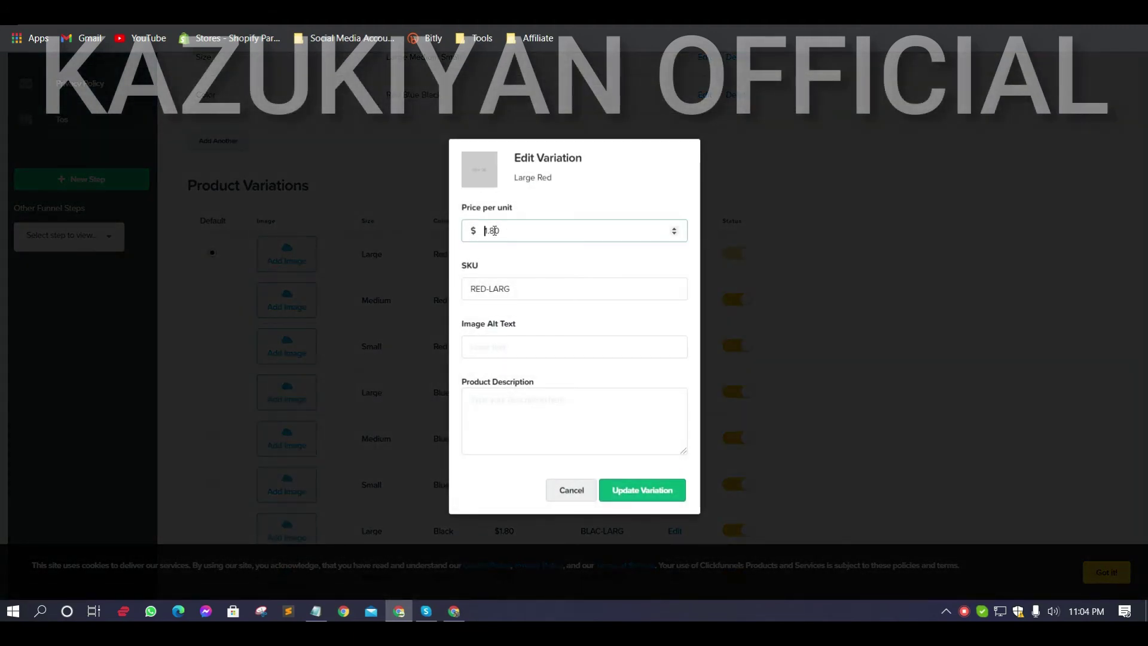
left_click(491, 231)
key("Delete")
type("9")
left_click(635, 490)
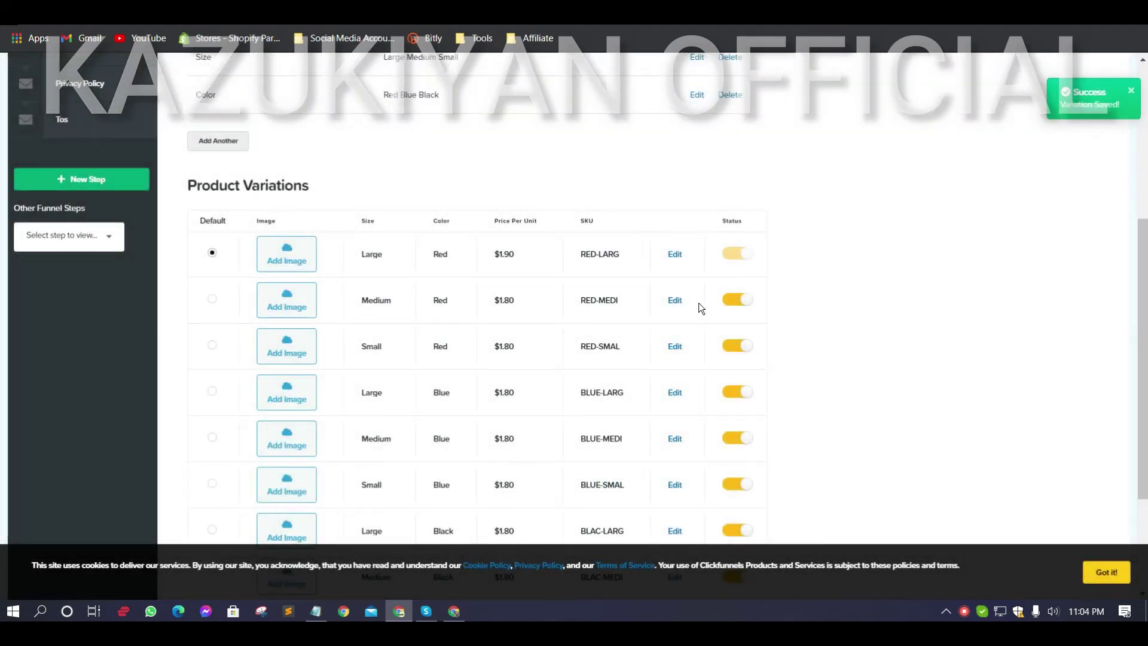
- Set the Medium Red variation's price per unit to 1.81 USD and update the variation
left_click(674, 303)
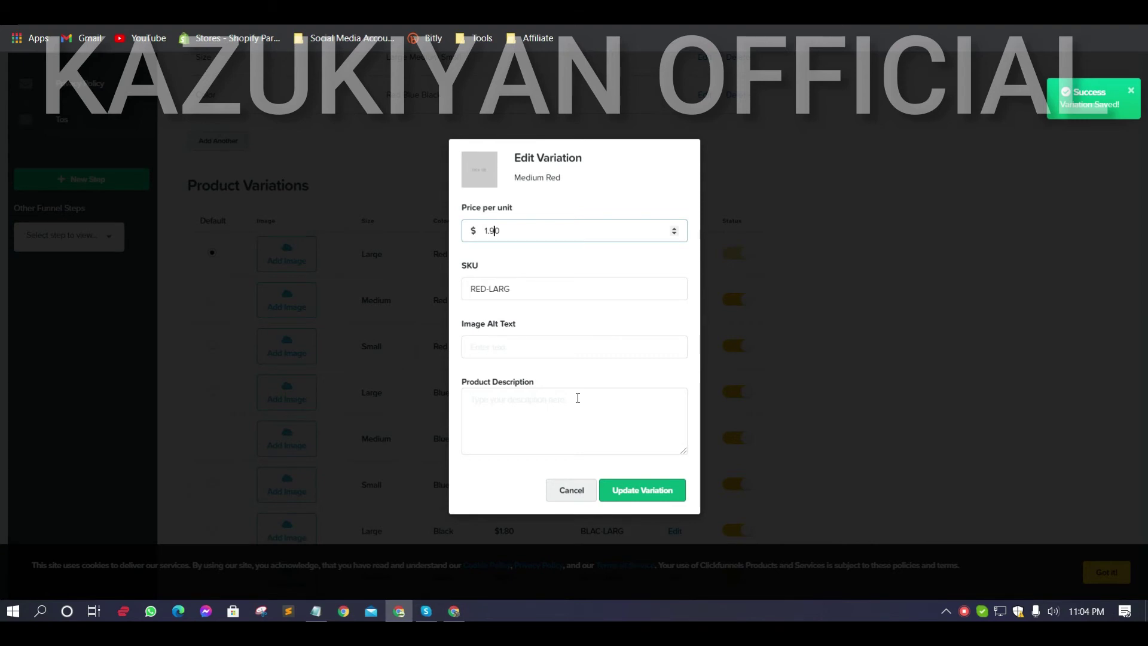
key("BackSpace")
left_click(509, 232)
key("BackSpace")
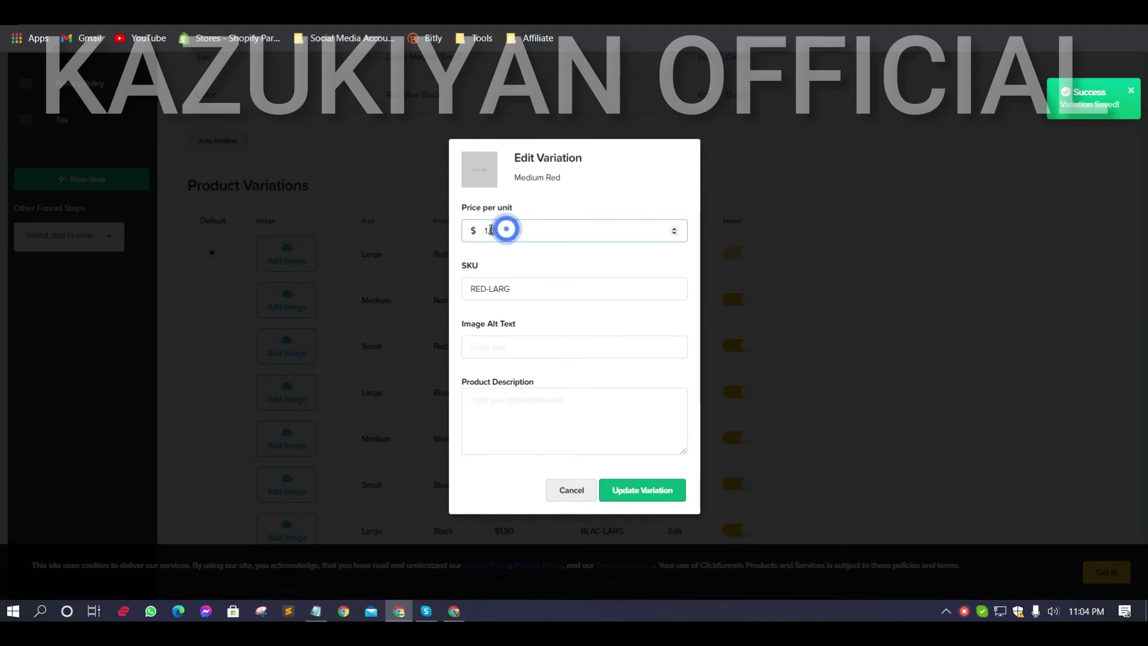
type("81")
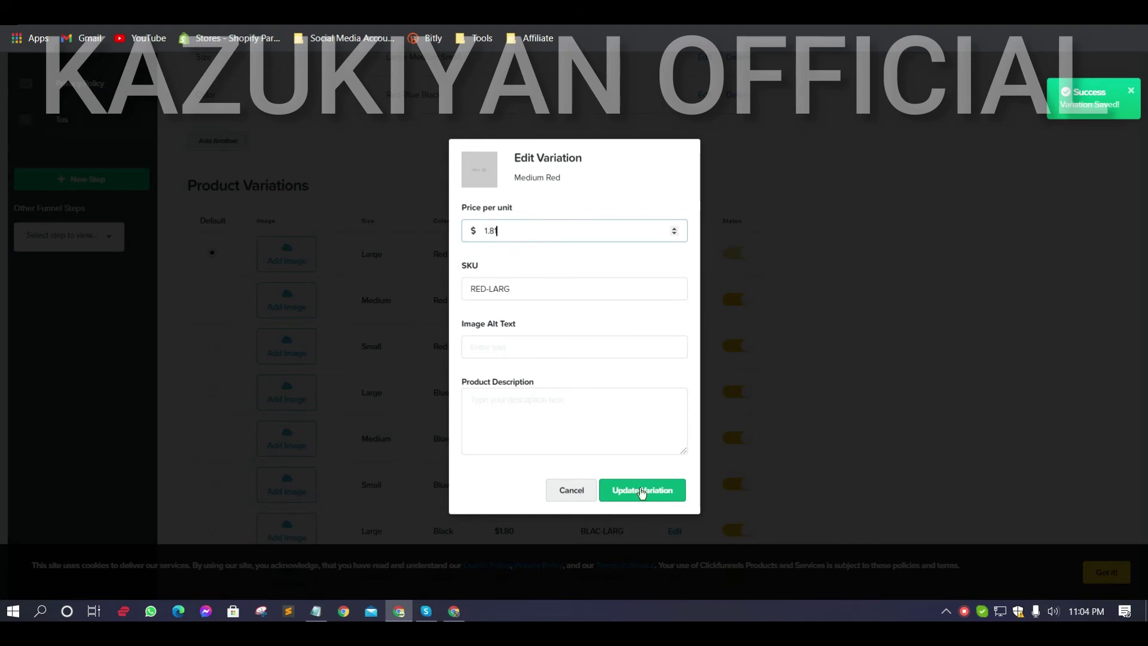
left_click(642, 490)
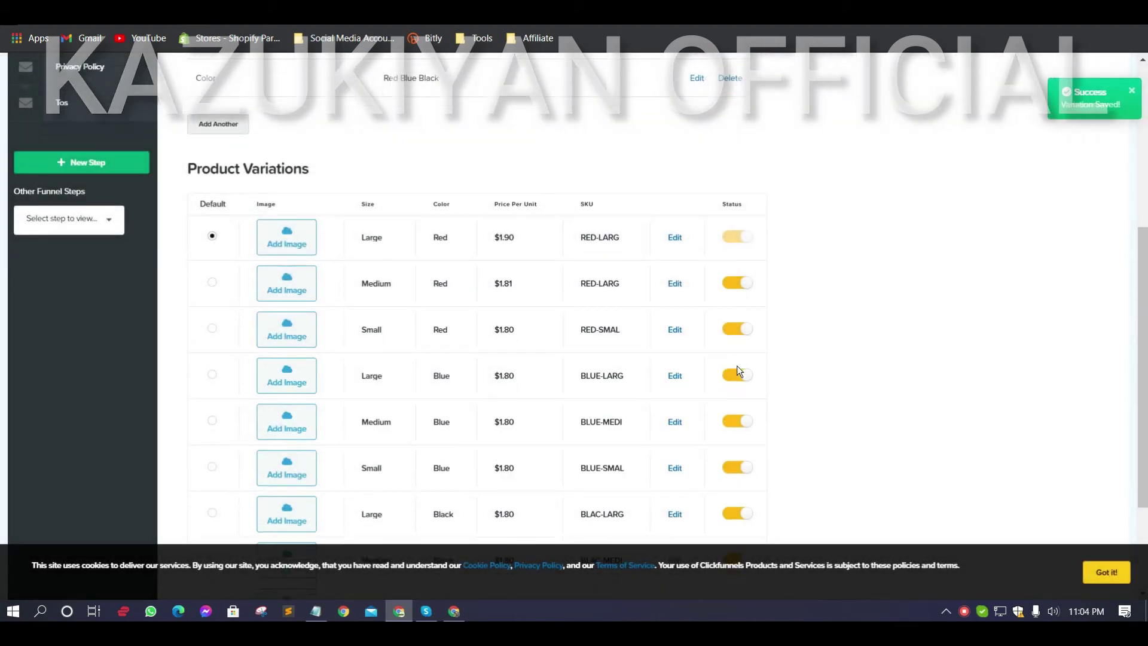
- Set the Large Black variation's price per unit to 2.81 USD and update the variation
scroll(737, 364, "down", 3)
scroll(659, 458, "up", 3)
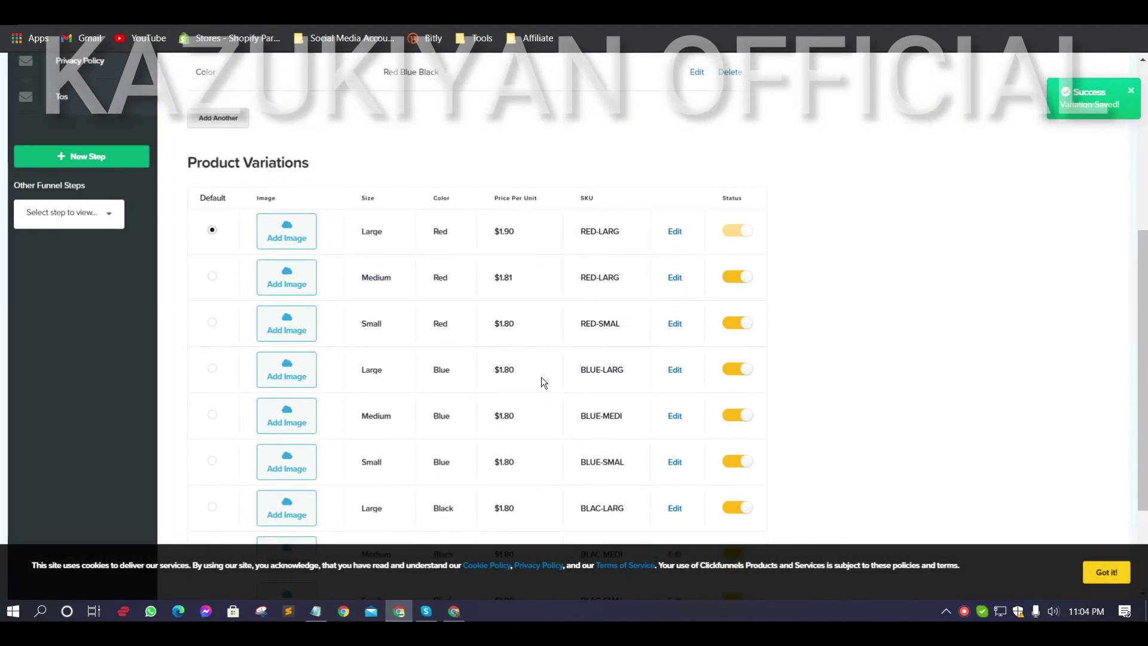
scroll(540, 376, "down", 3)
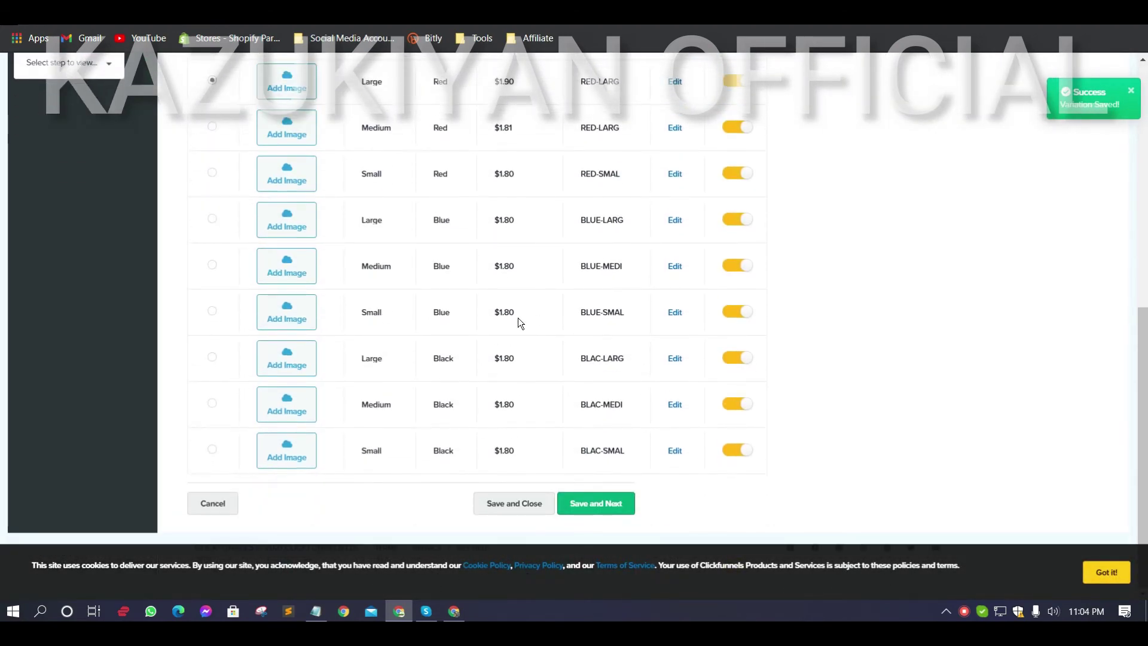
left_click(672, 358)
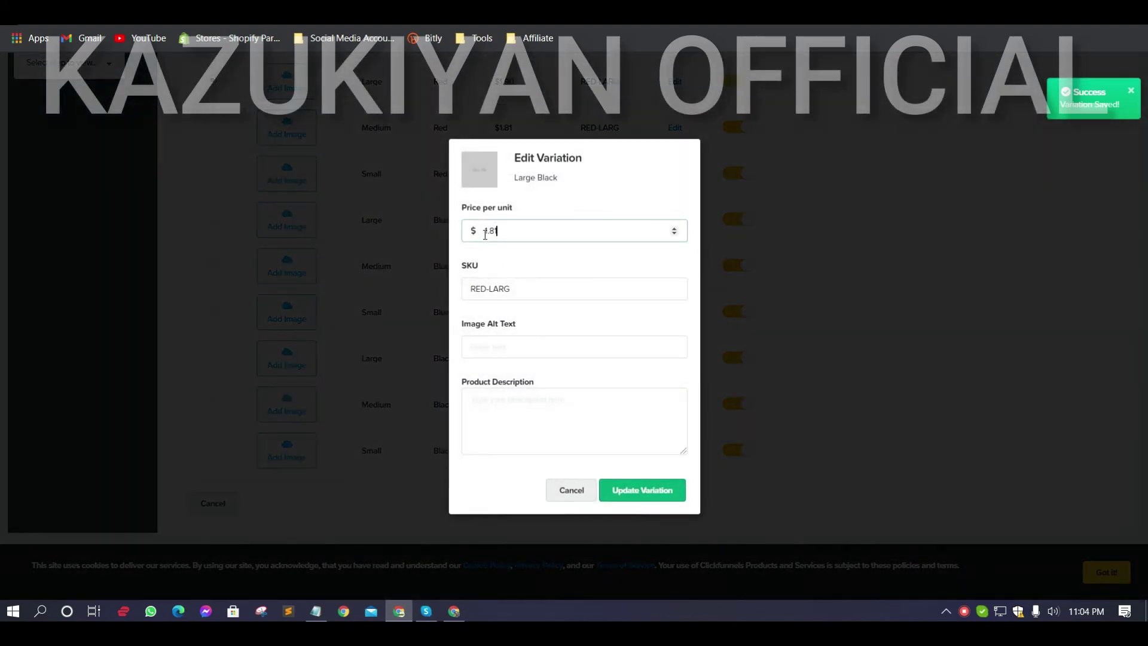
type("2")
left_click(640, 493)
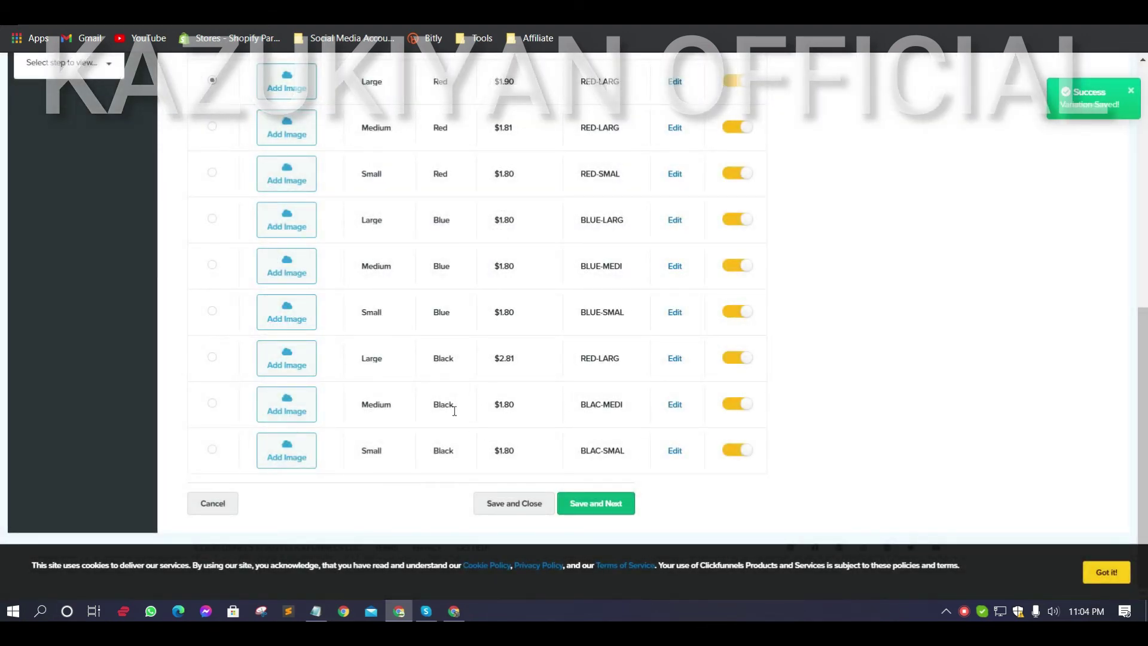
- Set the Medium Black variation's price per unit to 1.61 USD and update the variation
left_click(675, 404)
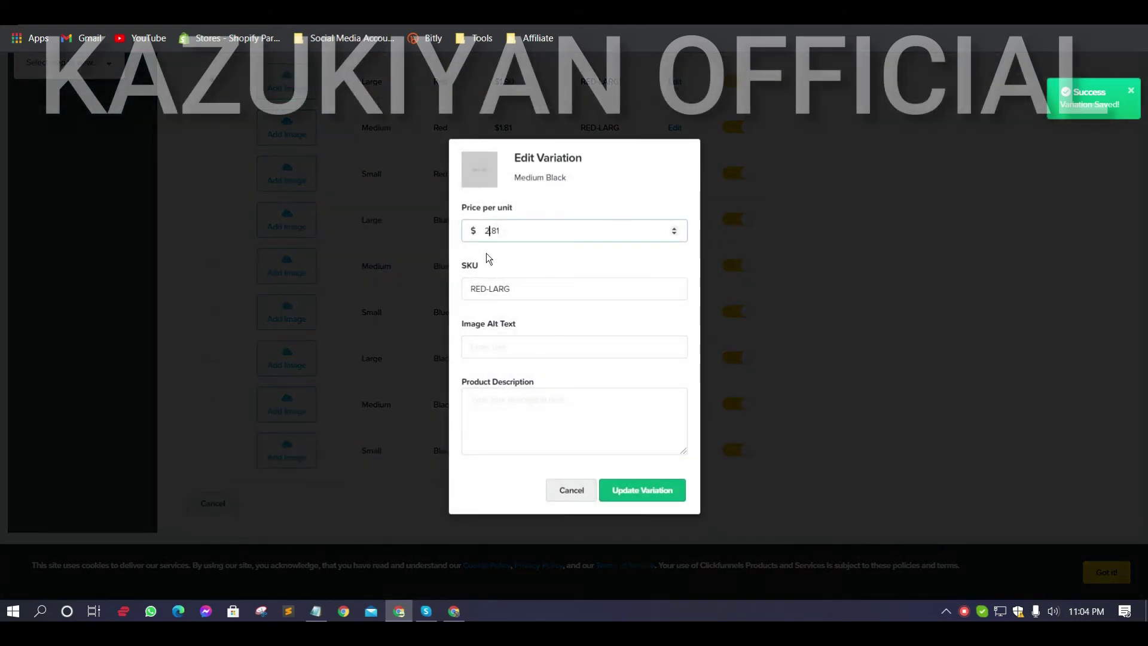
left_click(487, 231)
left_click(496, 231)
key("BackSpace")
type("6")
left_click(636, 492)
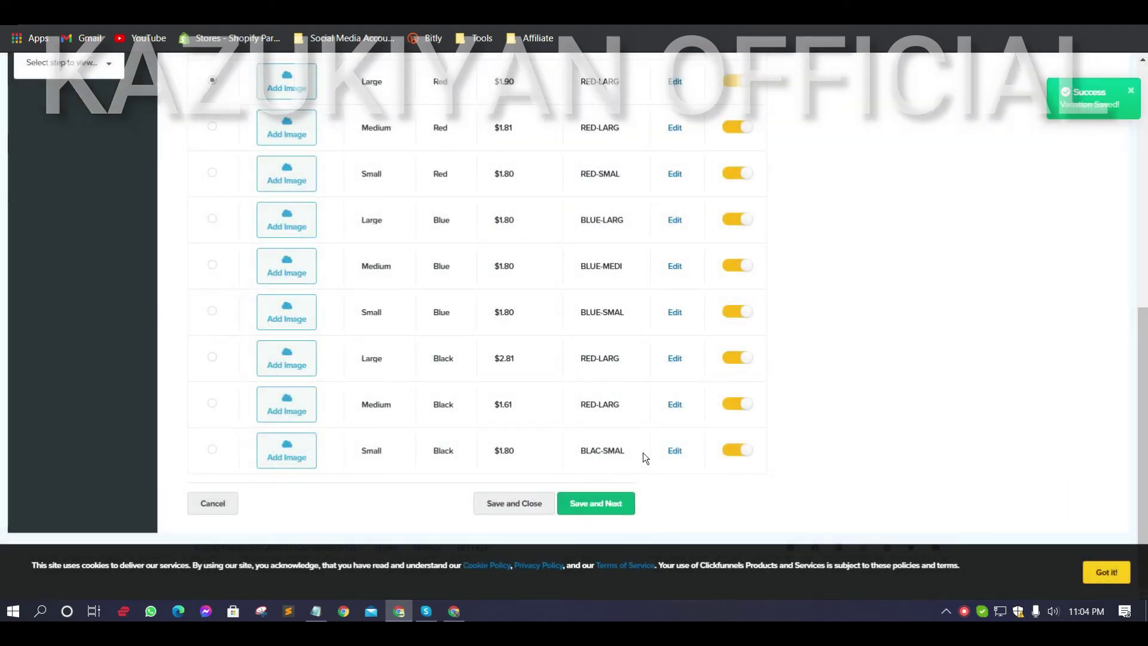
- Set the Small Black variation's price per unit to 1.51 USD and update the variation
left_click(675, 451)
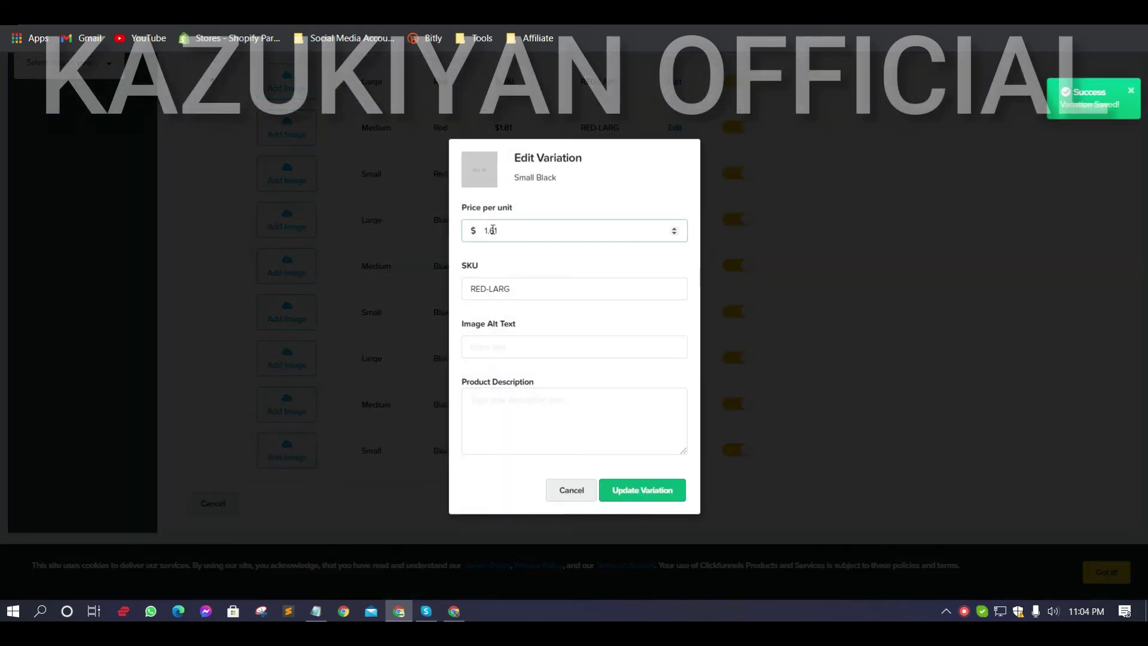
left_click(493, 230)
key("BackSpace")
type("5")
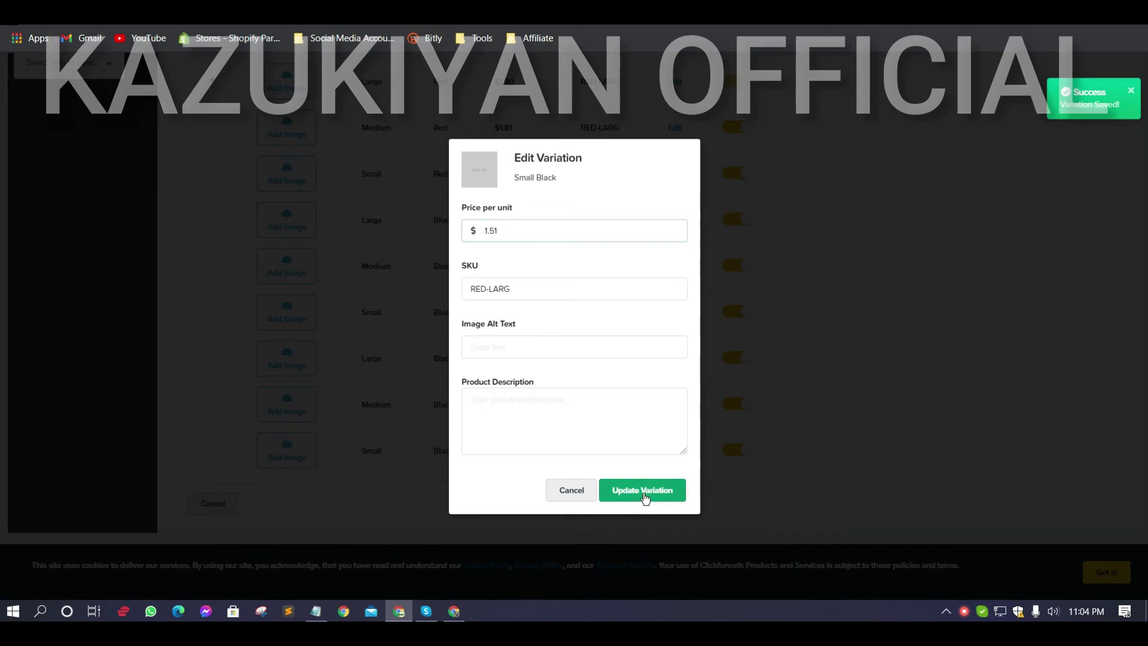
left_click(643, 492)
- View the image library offered for the Large Red variation and close it without choosing an image
scroll(250, 200, "up", 3)
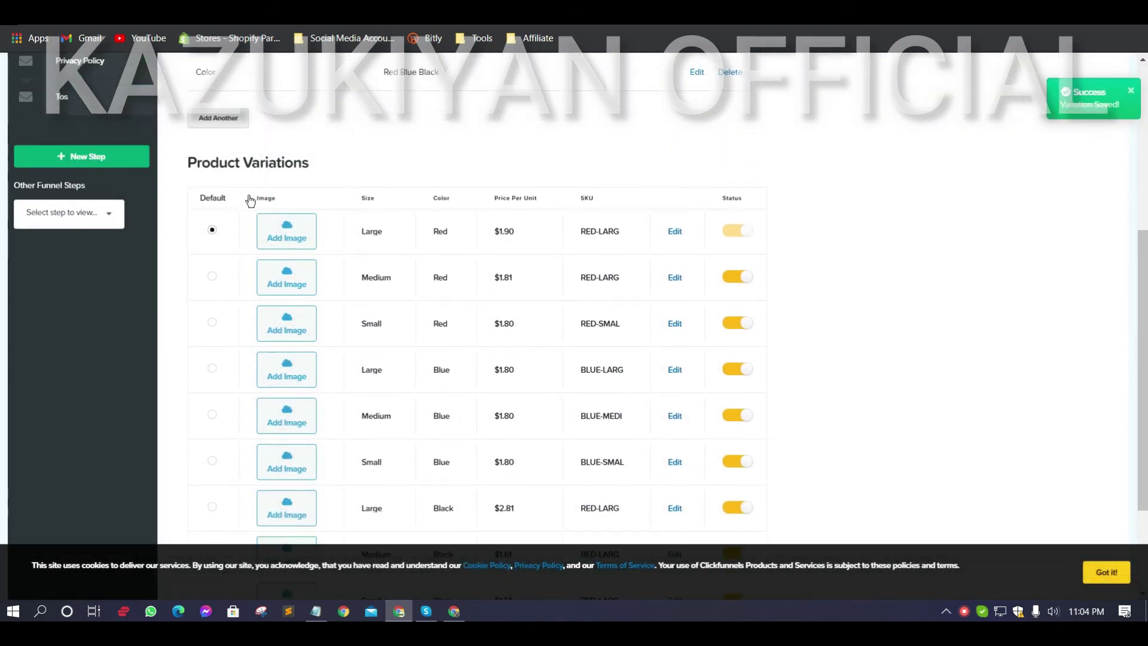
left_click(283, 236)
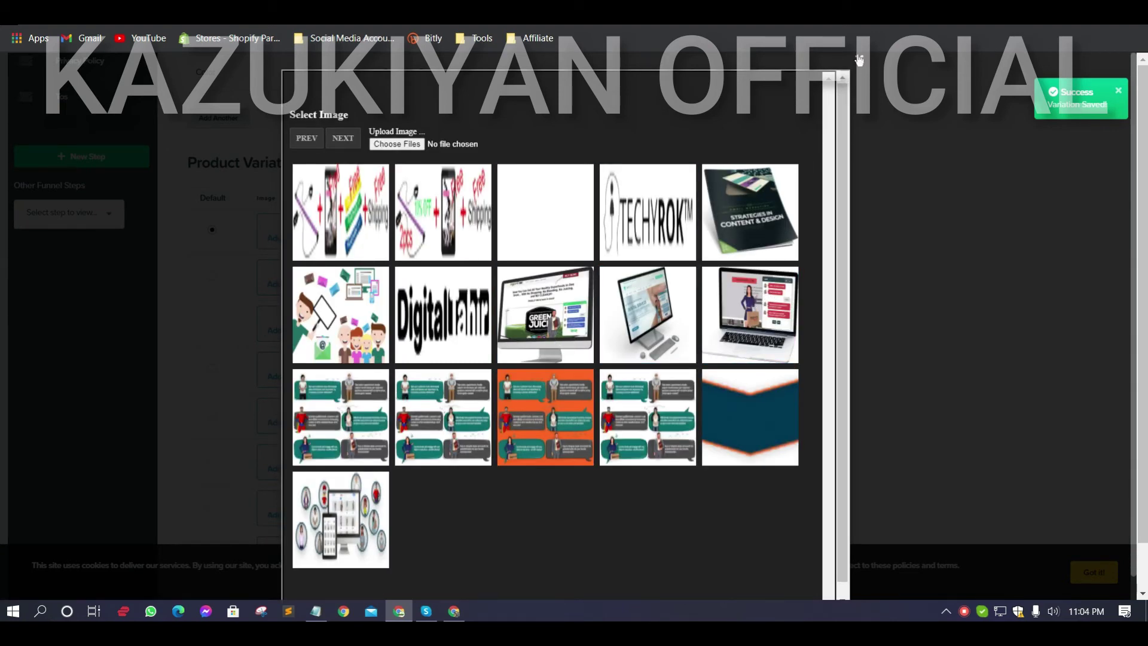
left_click(859, 60)
- Save the product variations and return to the overview of the Order Product funnel step
scroll(379, 262, "down", 3)
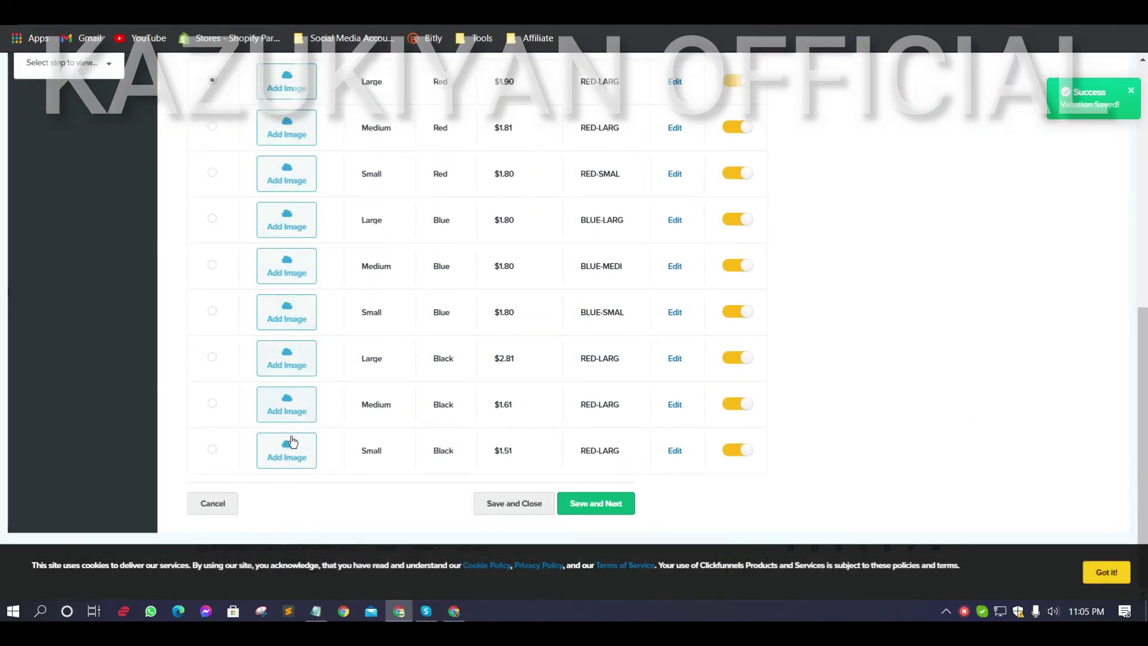
scroll(275, 227, "up", 3)
scroll(671, 391, "down", 3)
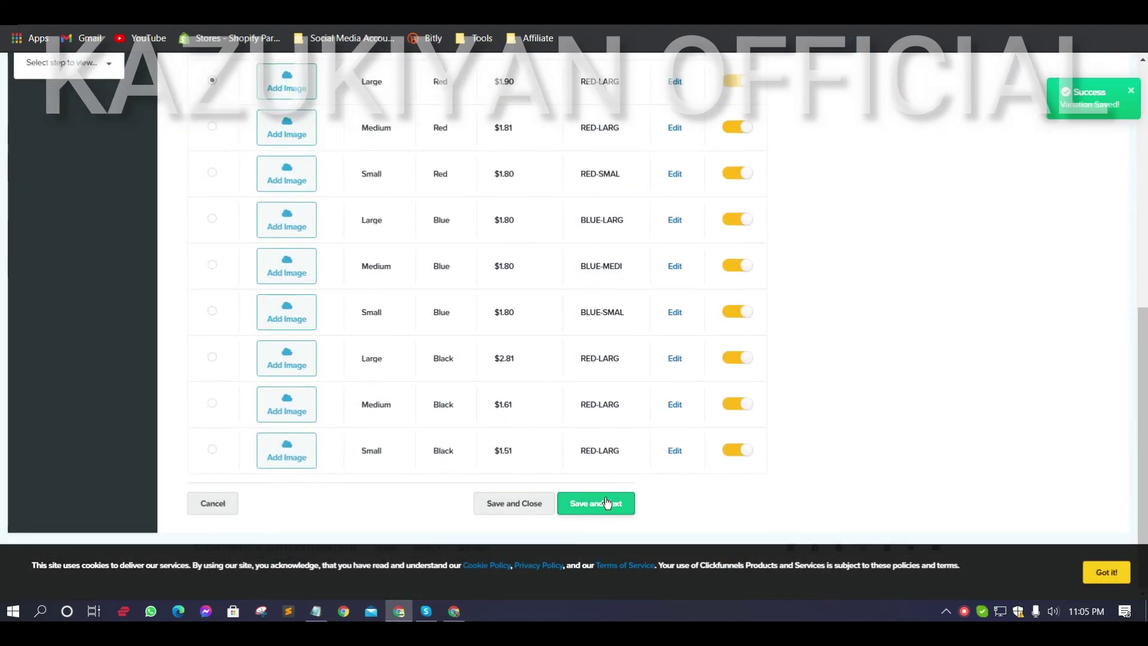
left_click(607, 503)
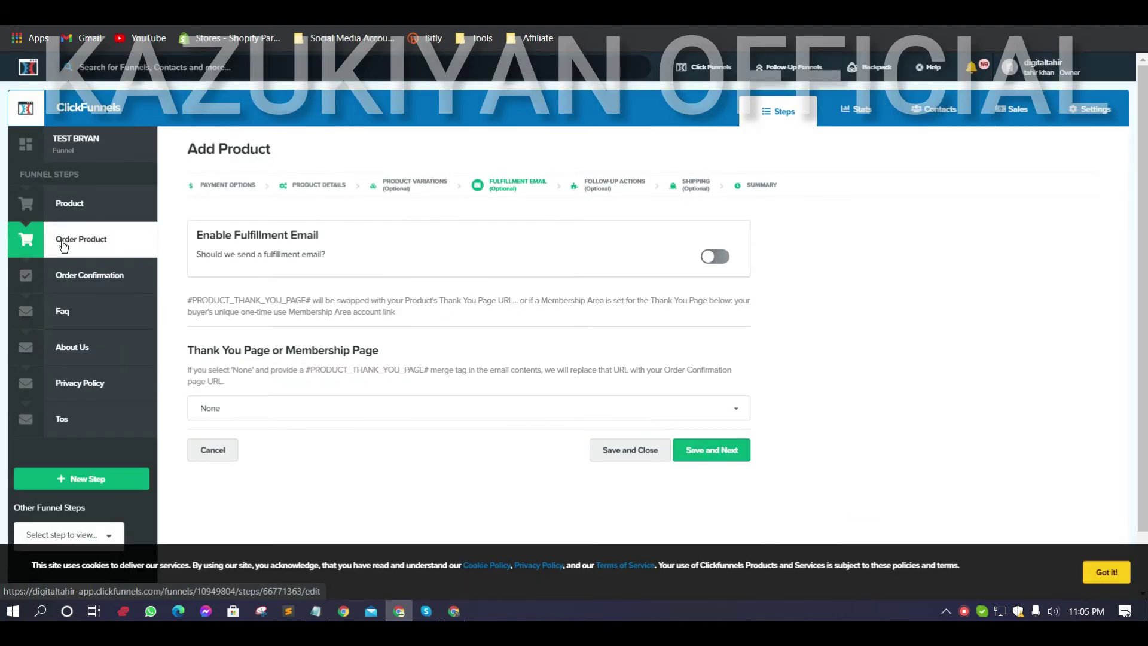
left_click(63, 245)
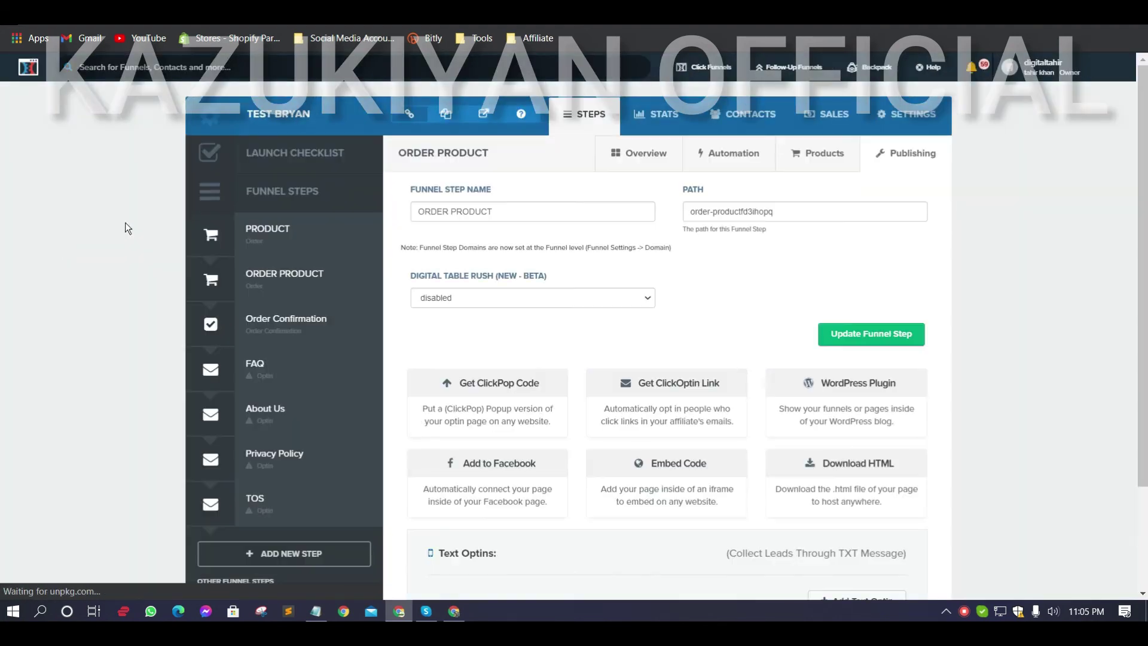
left_click(290, 277)
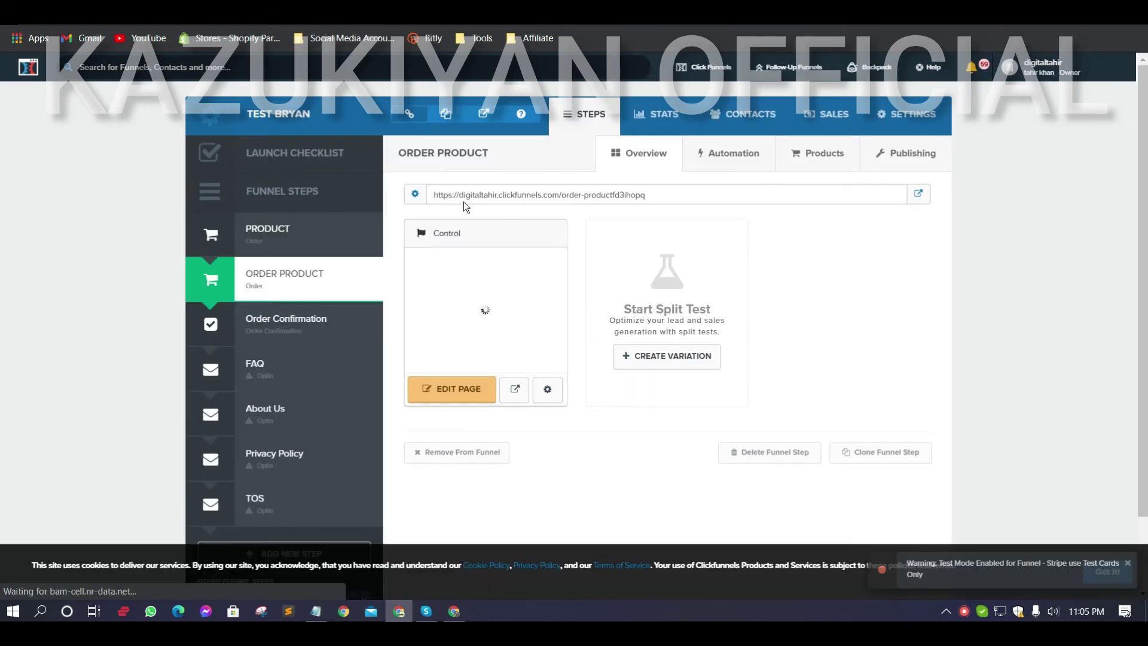
- Open the live Order Product page in a new tab and check how its product selection section looks
right_click(921, 199)
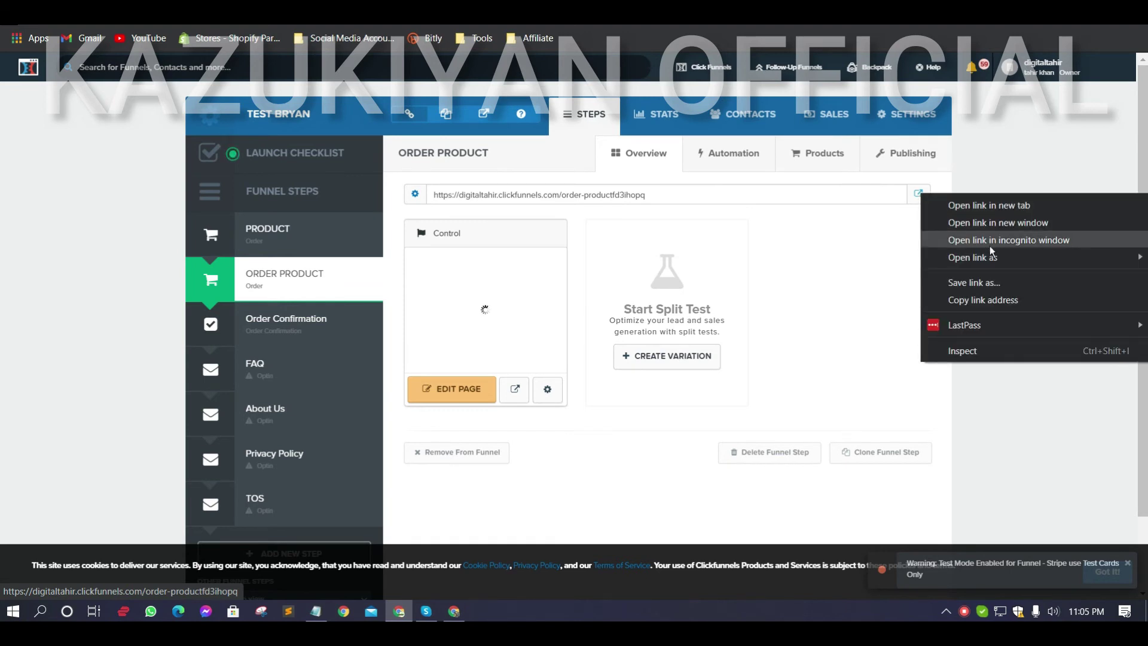
left_click(978, 205)
key("ctrl+Tab")
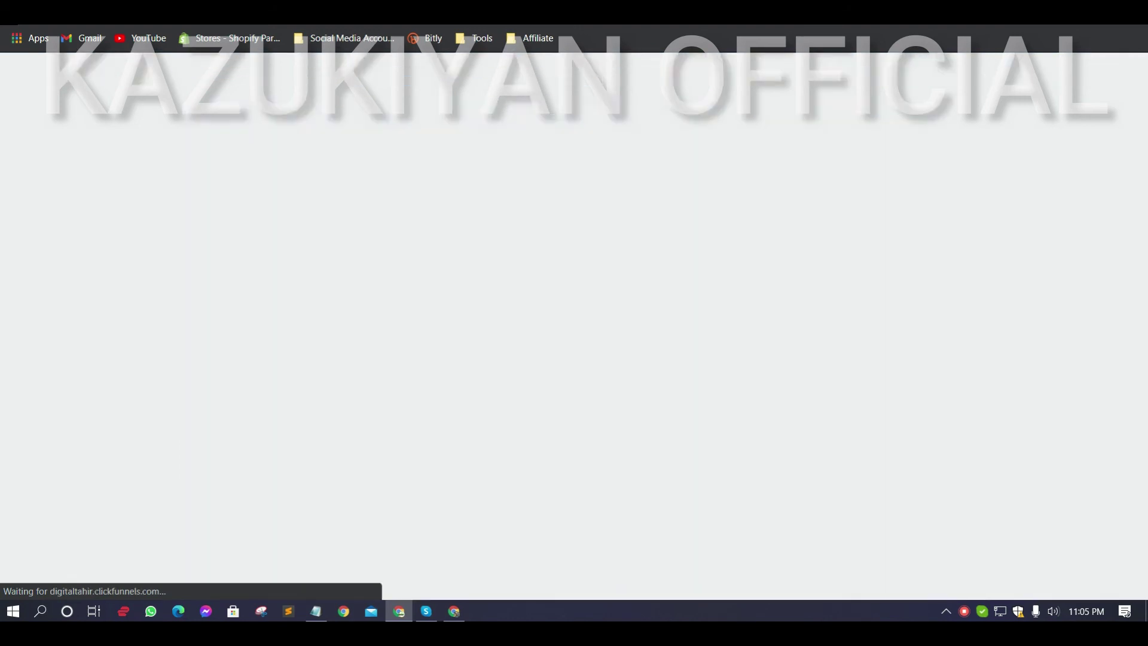
scroll(1030, 258, "down", 1)
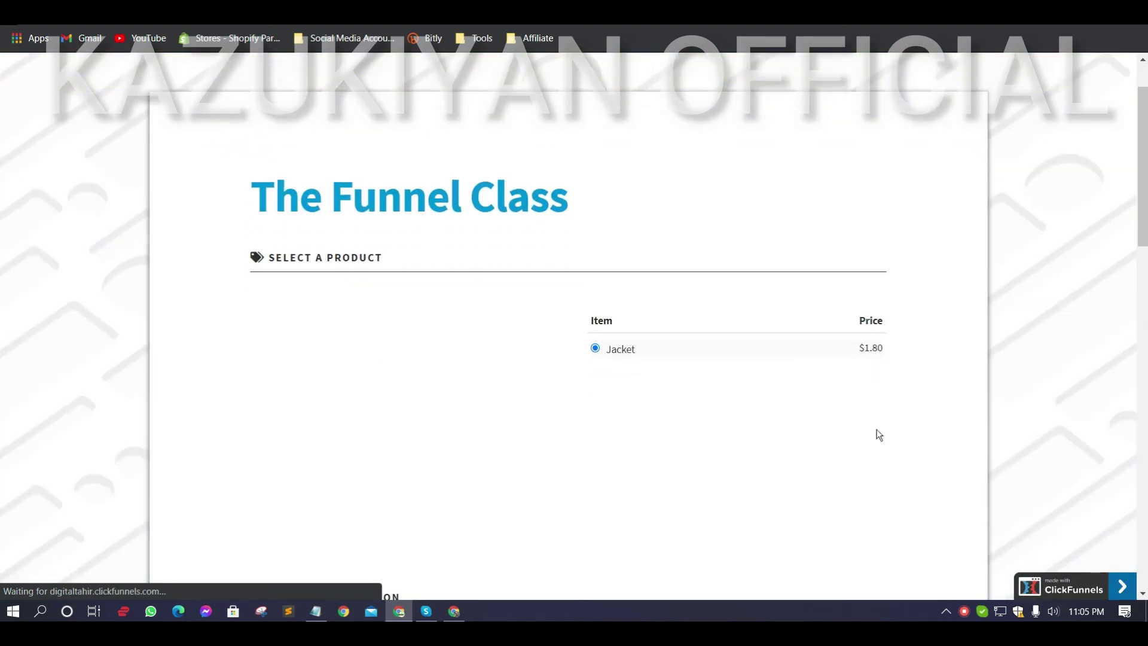
scroll(795, 394, "down", 2)
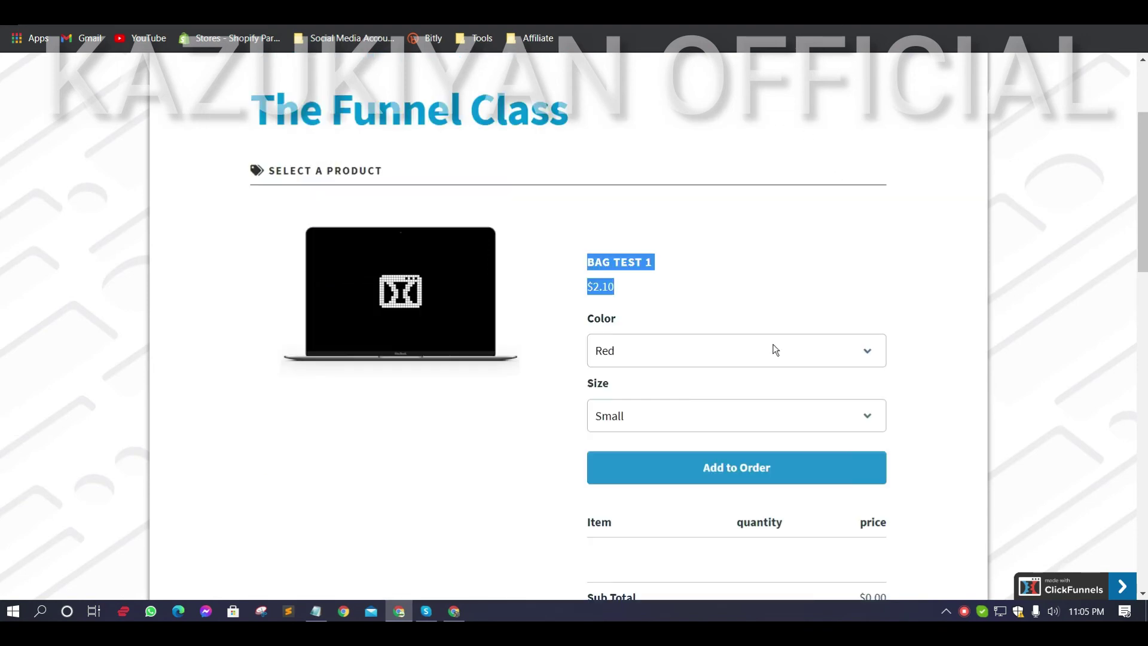
- Examine the color and size choices of the BAG TEST 1 product on the example order page
left_click(673, 341)
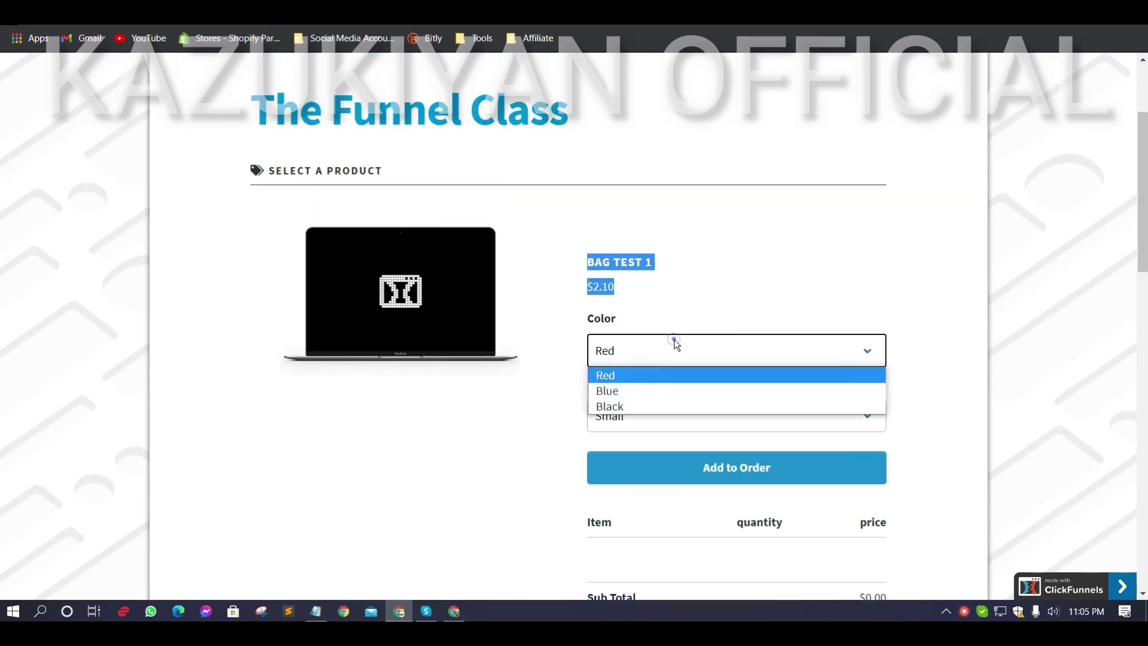
left_click(759, 257)
left_click(668, 350)
left_click(668, 350)
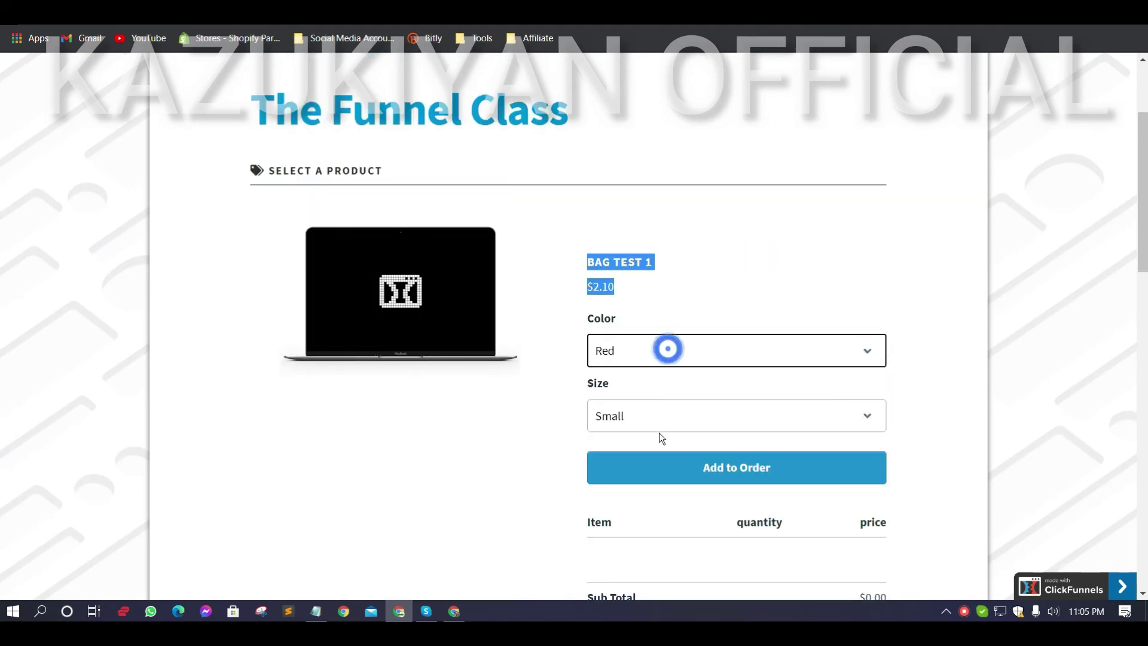
left_click(665, 419)
left_click(665, 418)
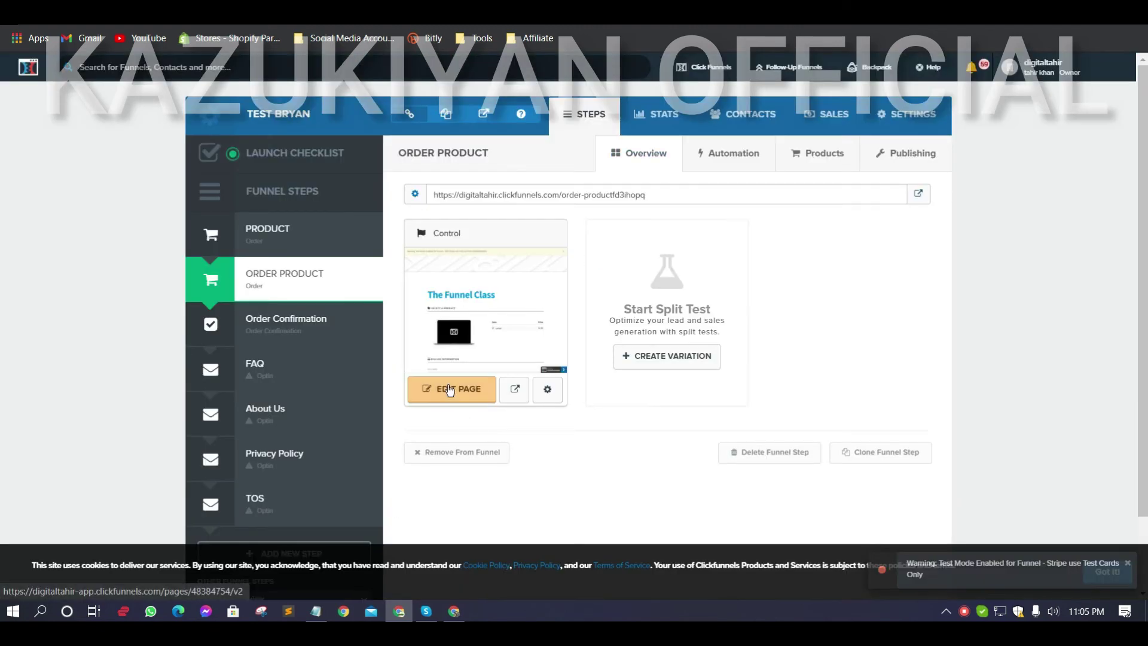
- Open the Order Product page in the page editor and add a Product w/ Var Selector element below the item and price table
left_click(449, 385)
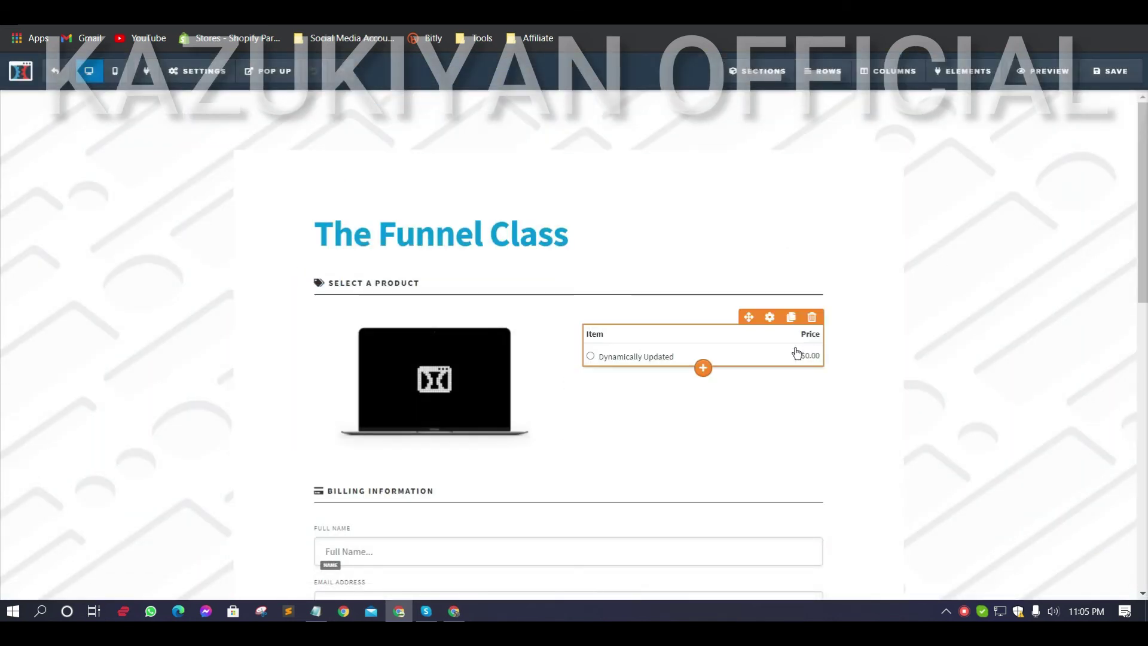
left_click(811, 317)
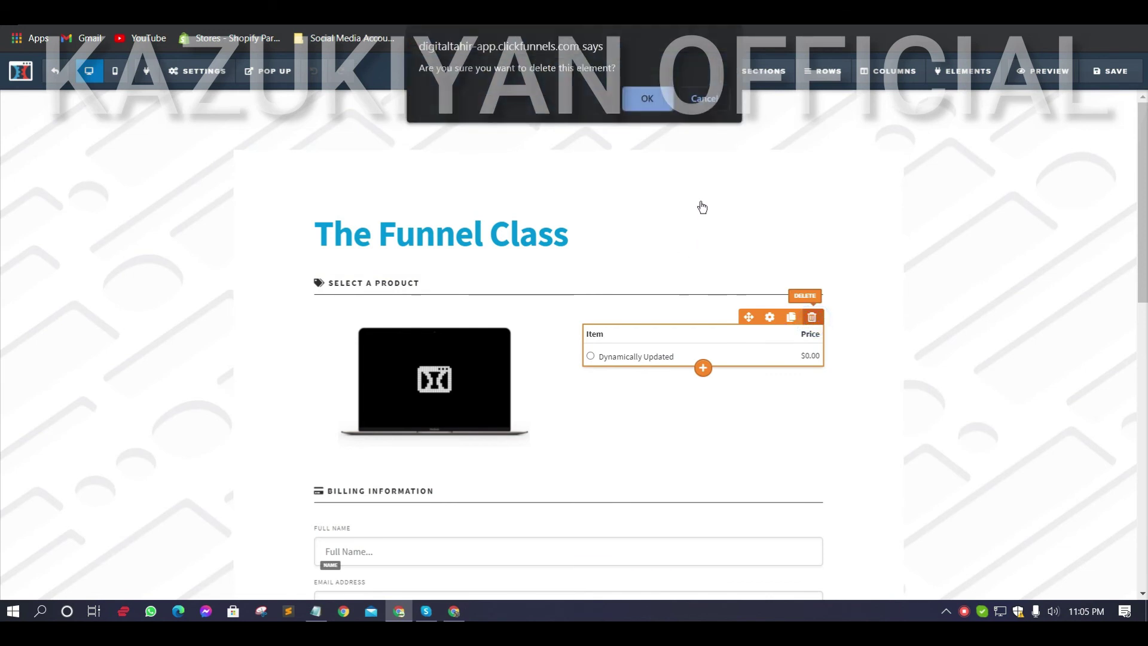
left_click(704, 99)
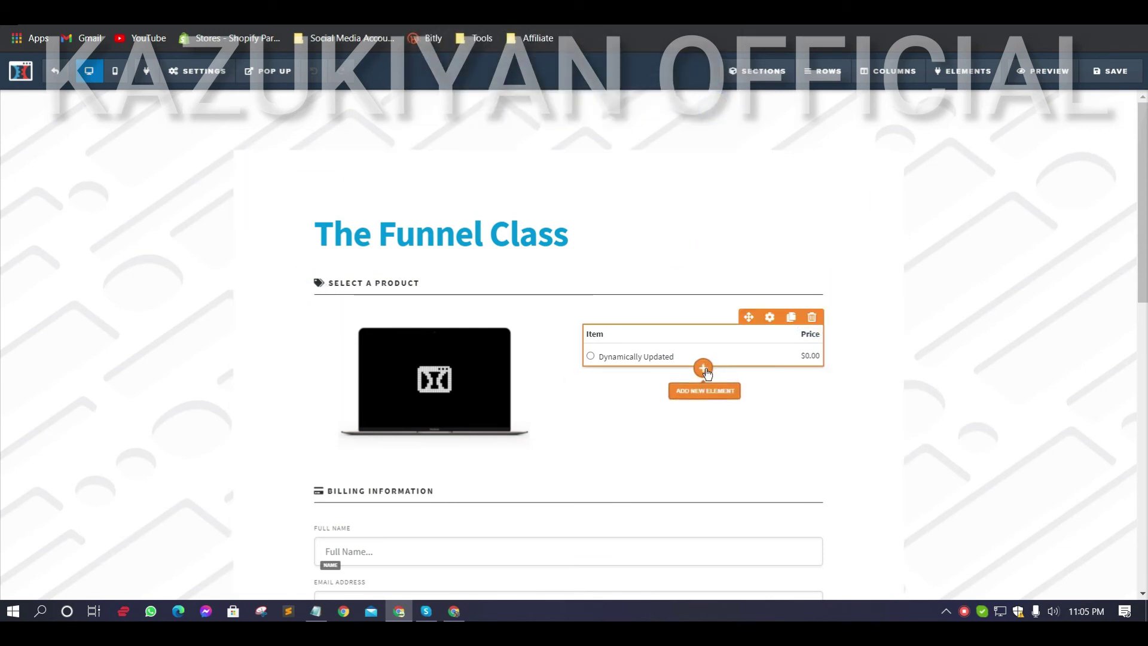
left_click(704, 367)
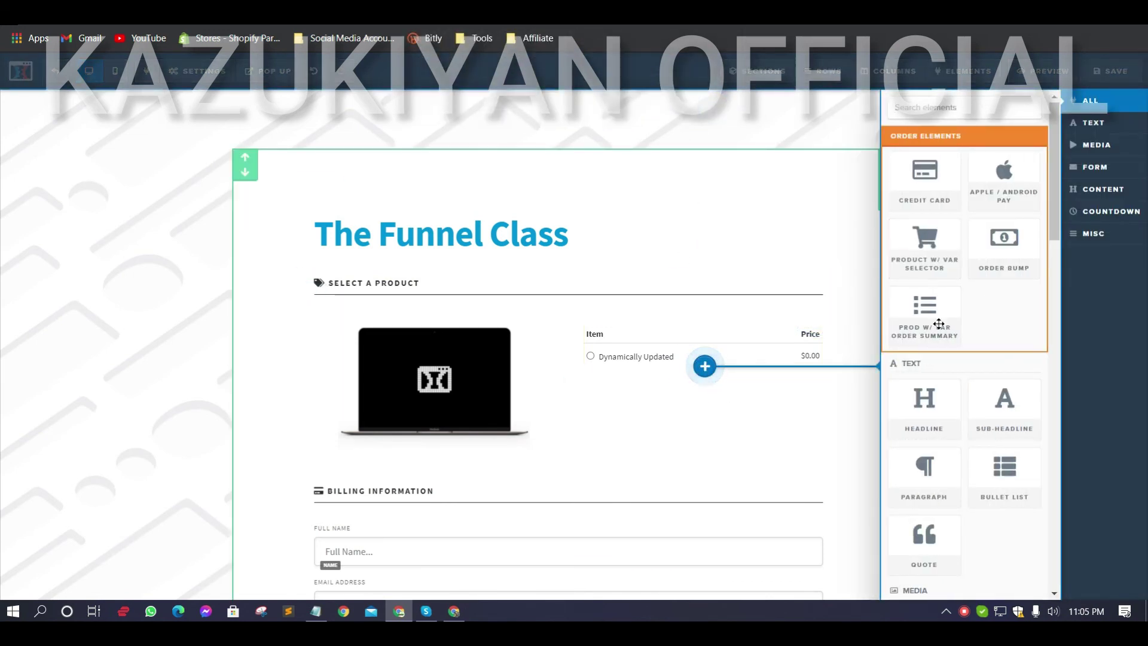
left_click(923, 273)
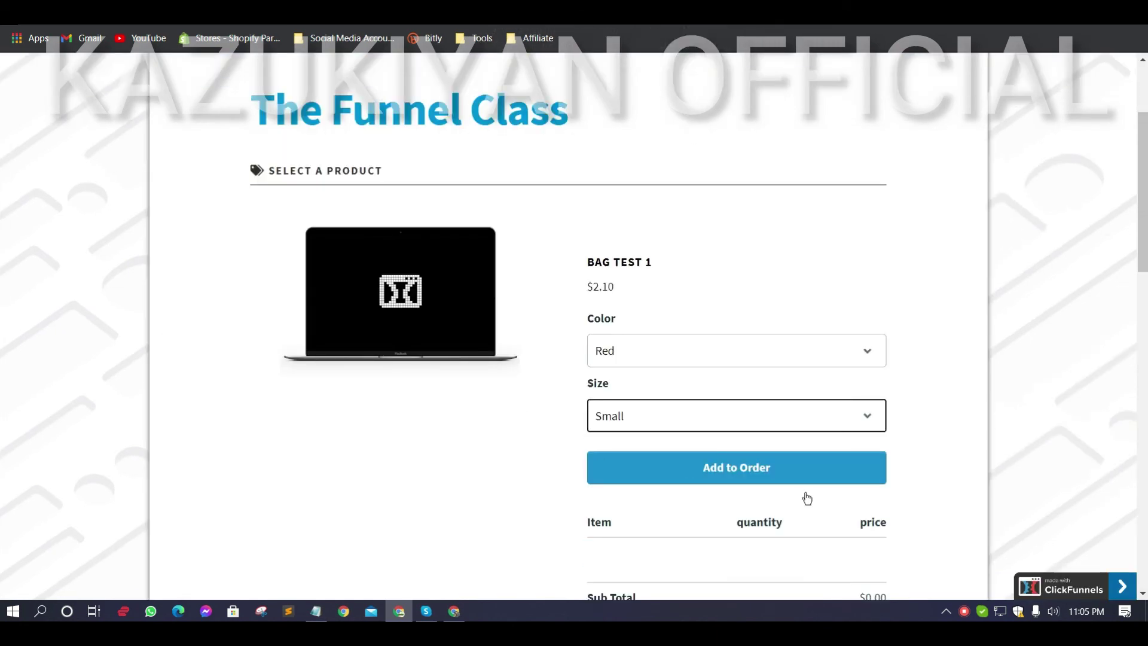
- Check the example page's order section and view the order elements that can be added below the Jacket variation selector
scroll(806, 498, "down", 3)
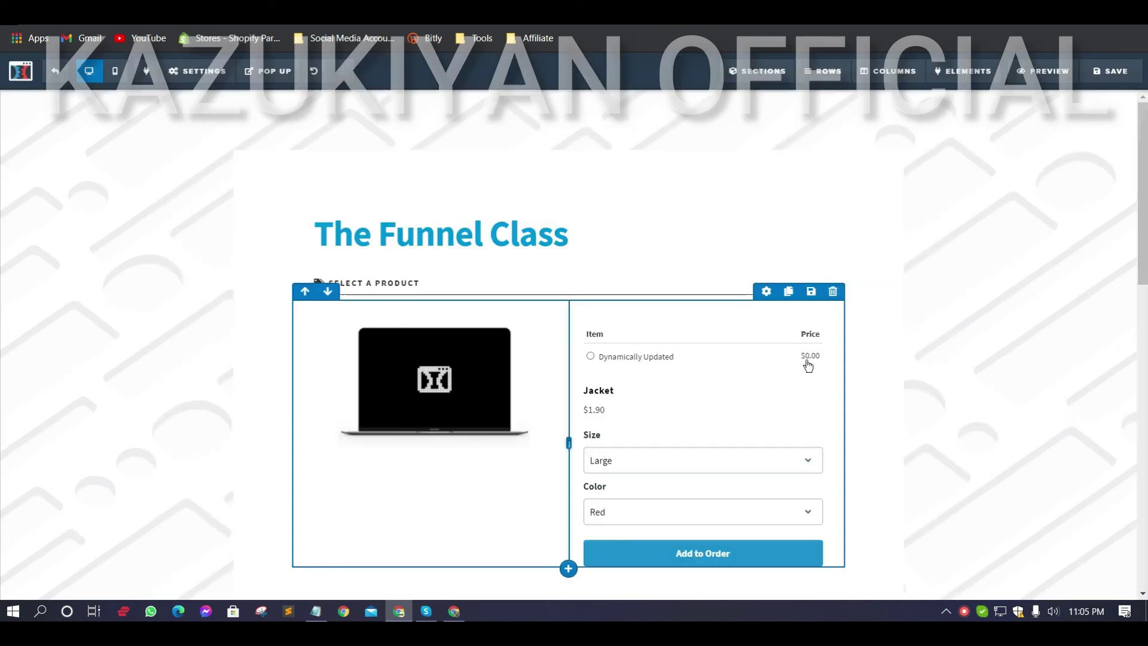
scroll(807, 366, "down", 4)
left_click(705, 342)
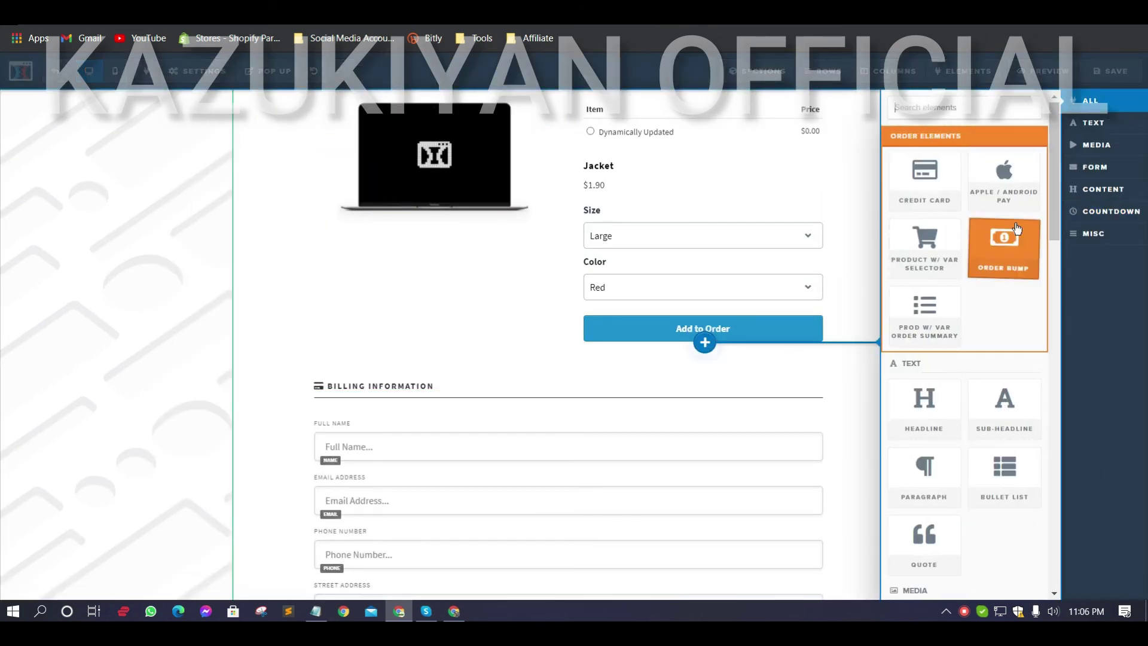
left_click(808, 284)
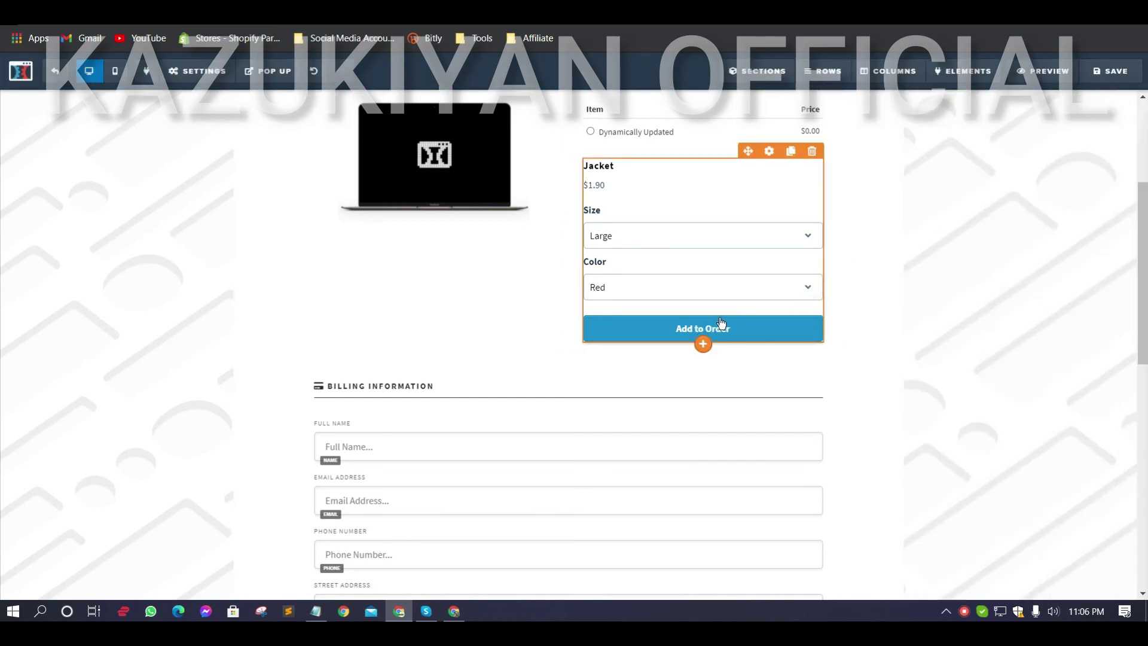
scroll(787, 294, "up", 3)
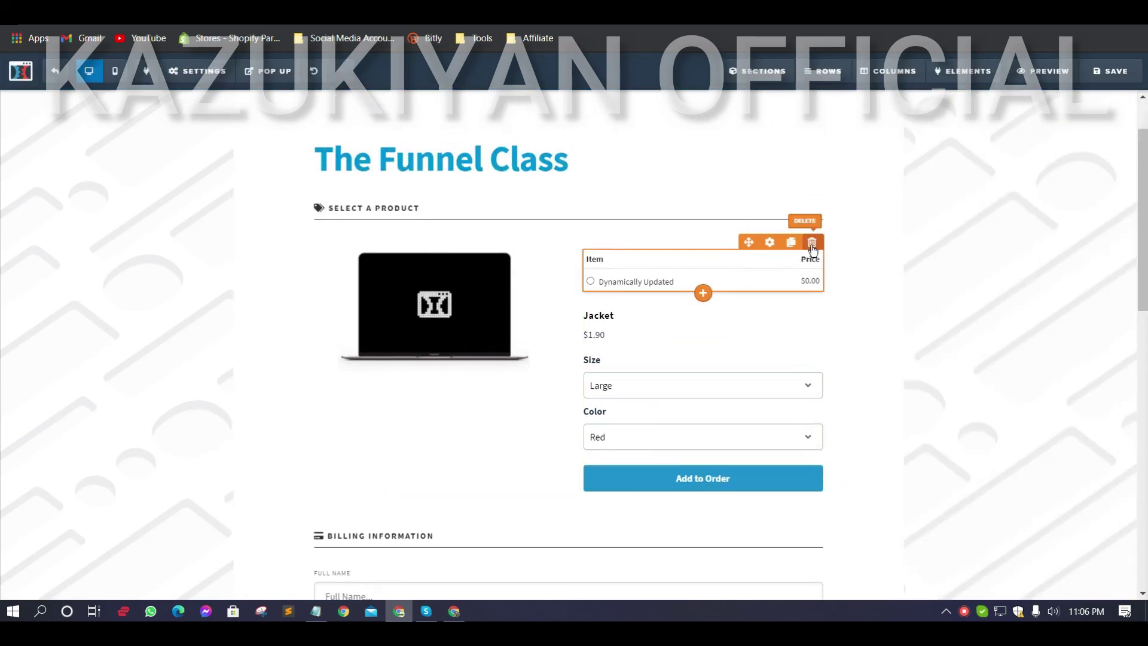
- Delete the item and price table above the Jacket variation selector and confirm the deletion
left_click(811, 242)
left_click(648, 96)
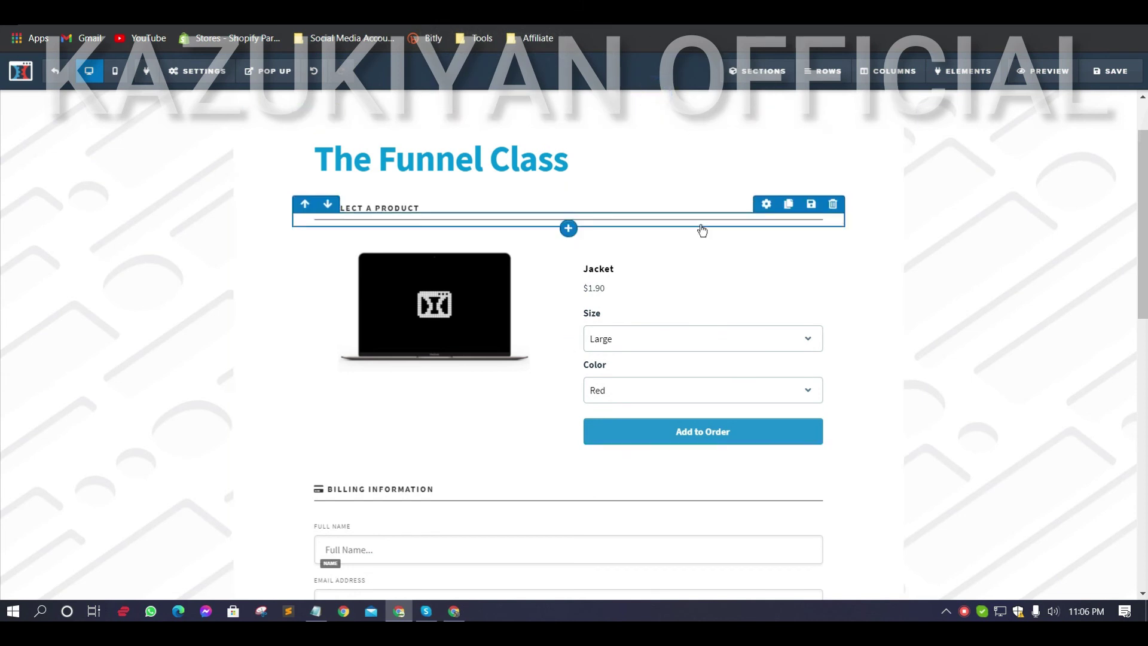
- Choose Blue as the BAG TEST 1 color on the example order page and examine its order summary table
scroll(991, 382, "down", 1)
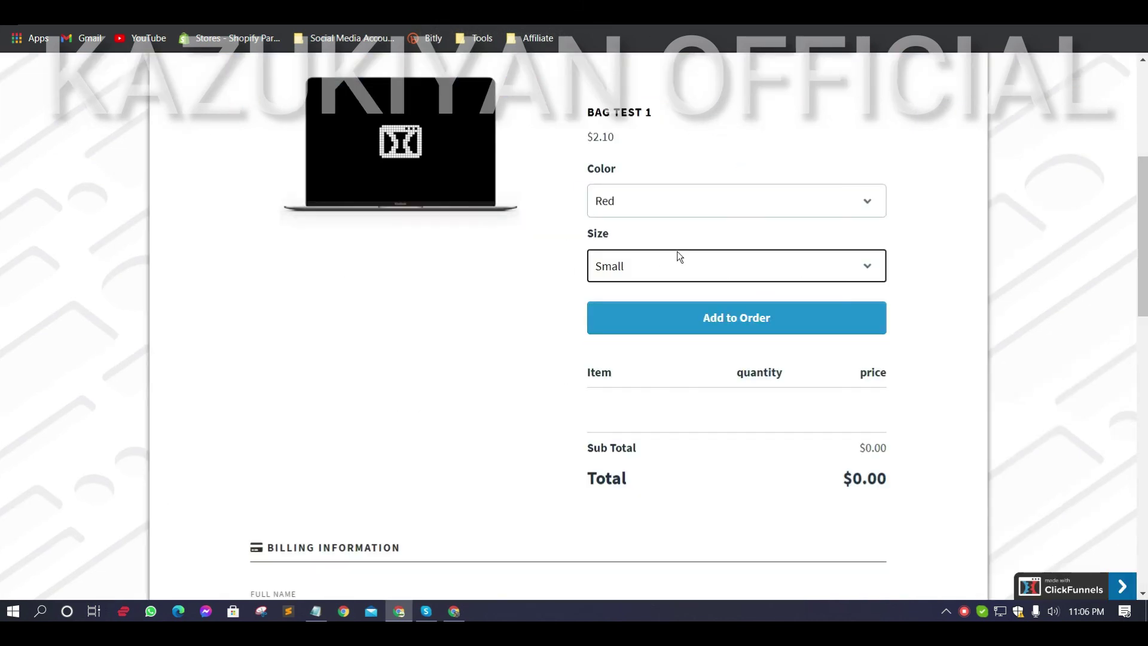
left_click(723, 206)
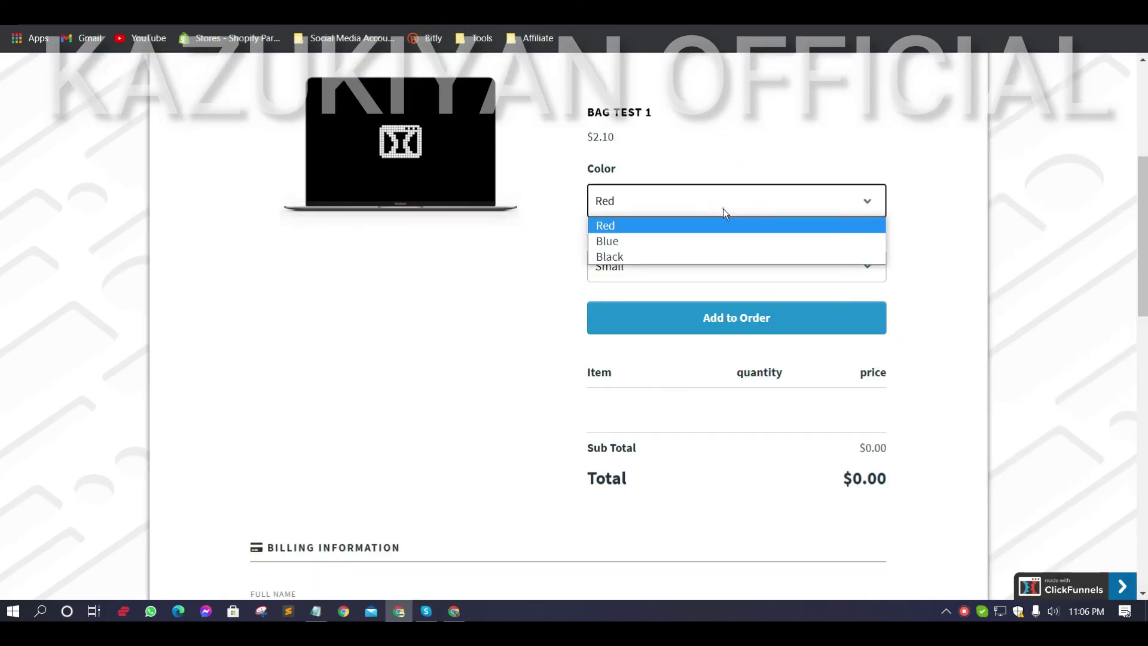
left_click(693, 245)
scroll(770, 204, "down", 1)
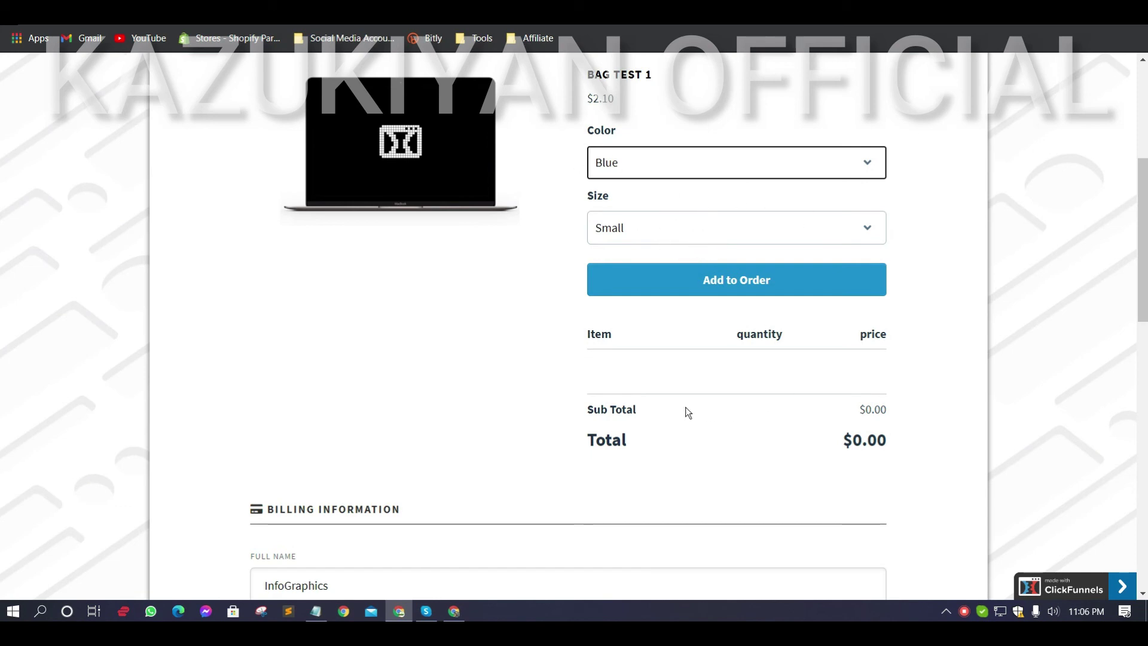
left_click_drag(601, 329, 947, 473)
left_click(704, 419)
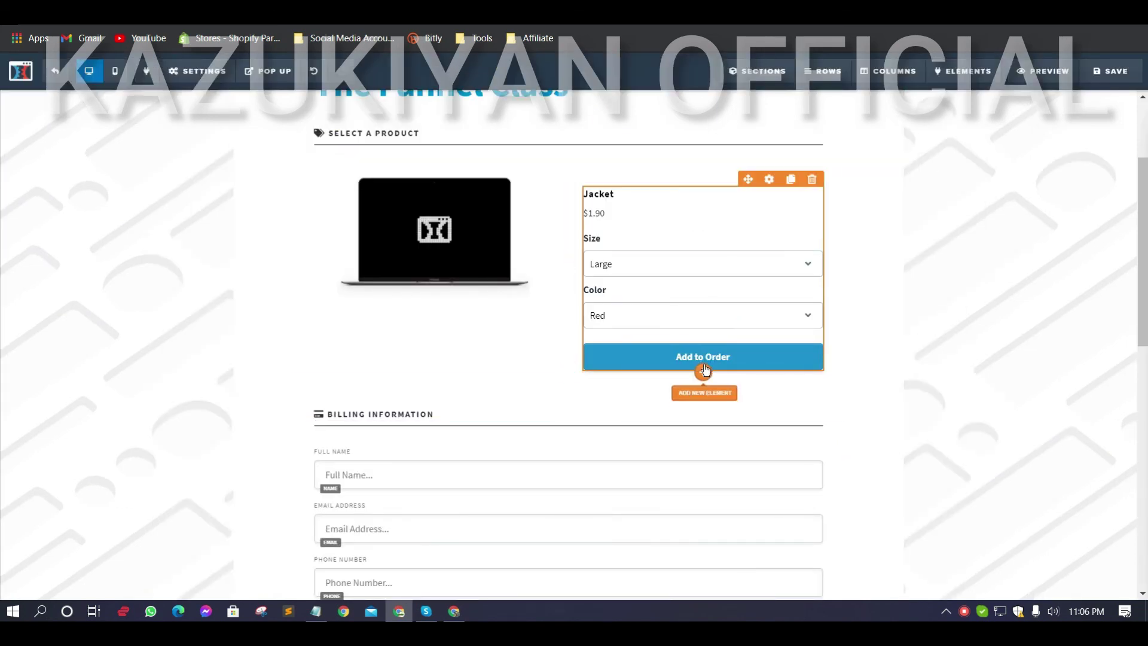
- Add a Prod w/ Var Order Summary element below the Jacket variation selector and save the page
left_click(704, 370)
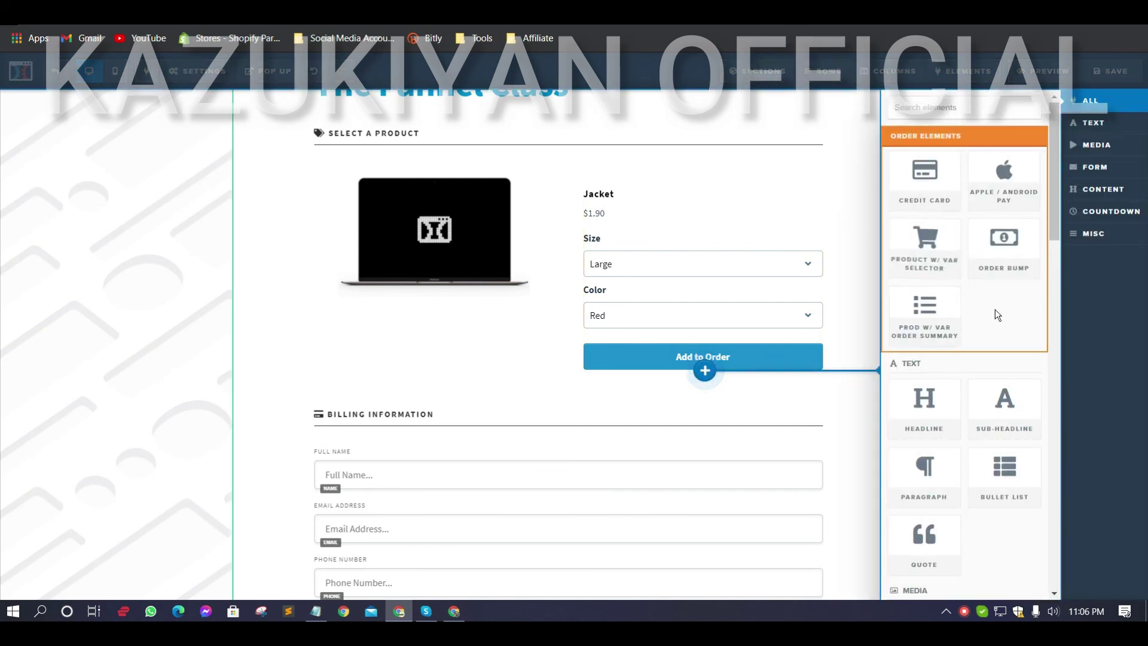
left_click(926, 311)
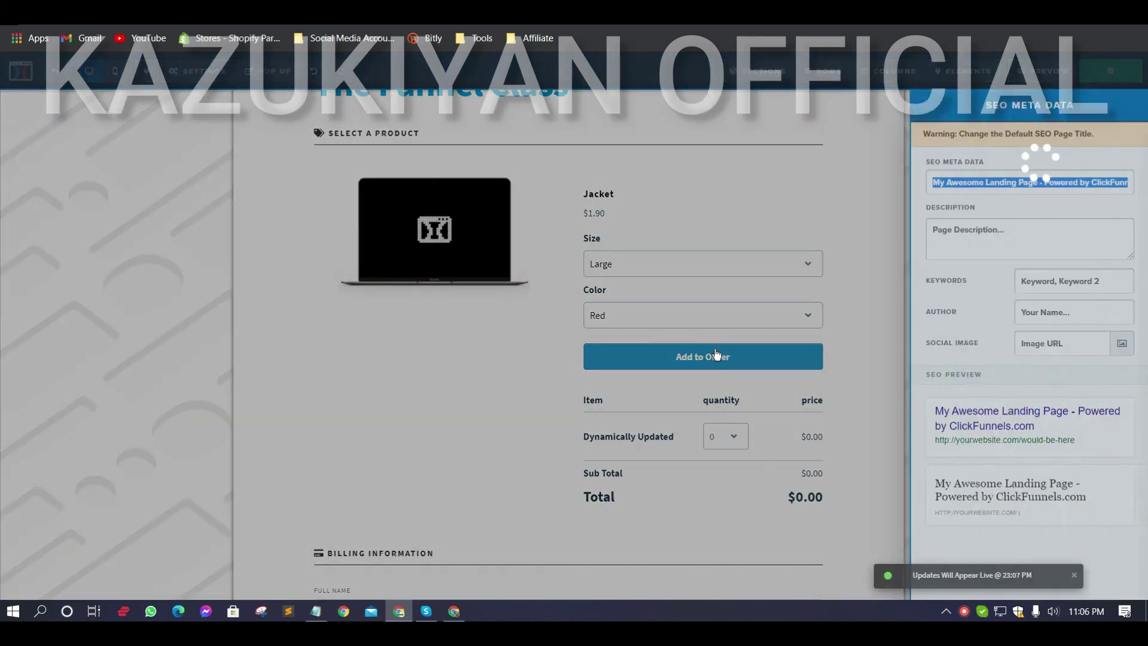
left_click(783, 305)
- Review the general, theme and advanced options of the Jacket variation selector
left_click(767, 181)
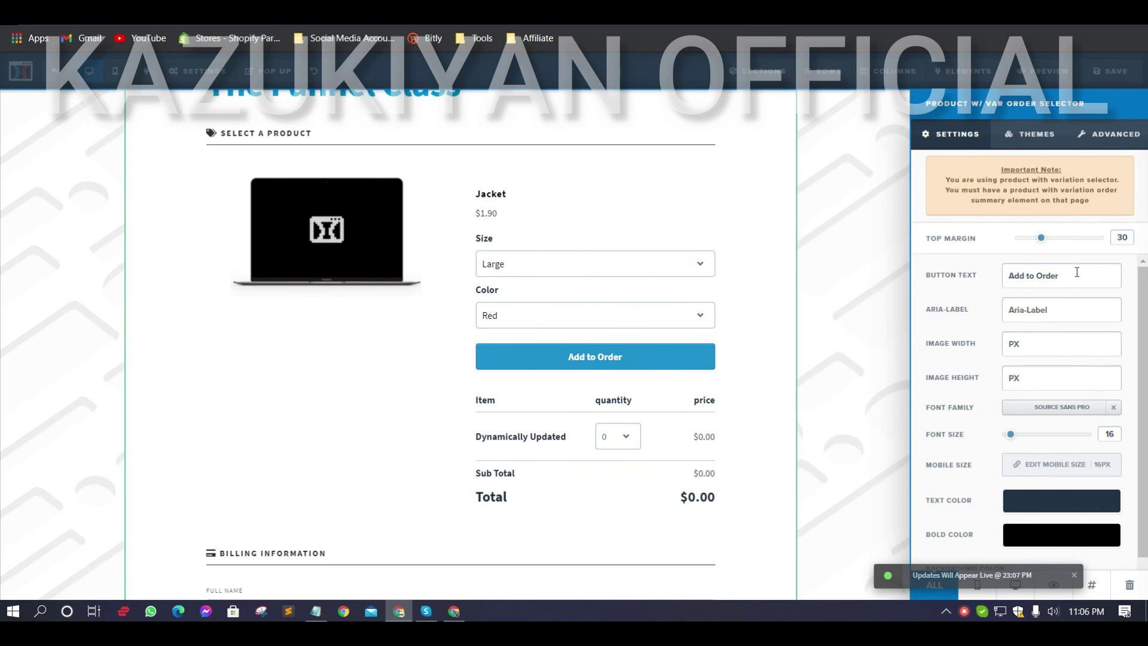
left_click_drag(1077, 272, 978, 276)
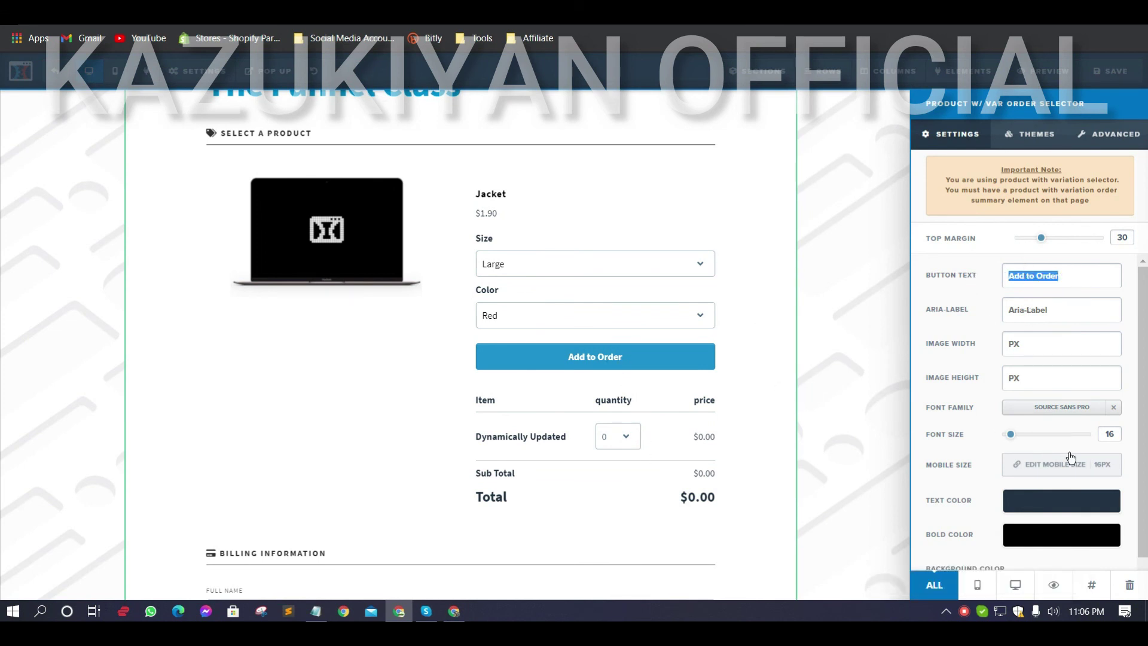
scroll(1070, 457, "down", 2)
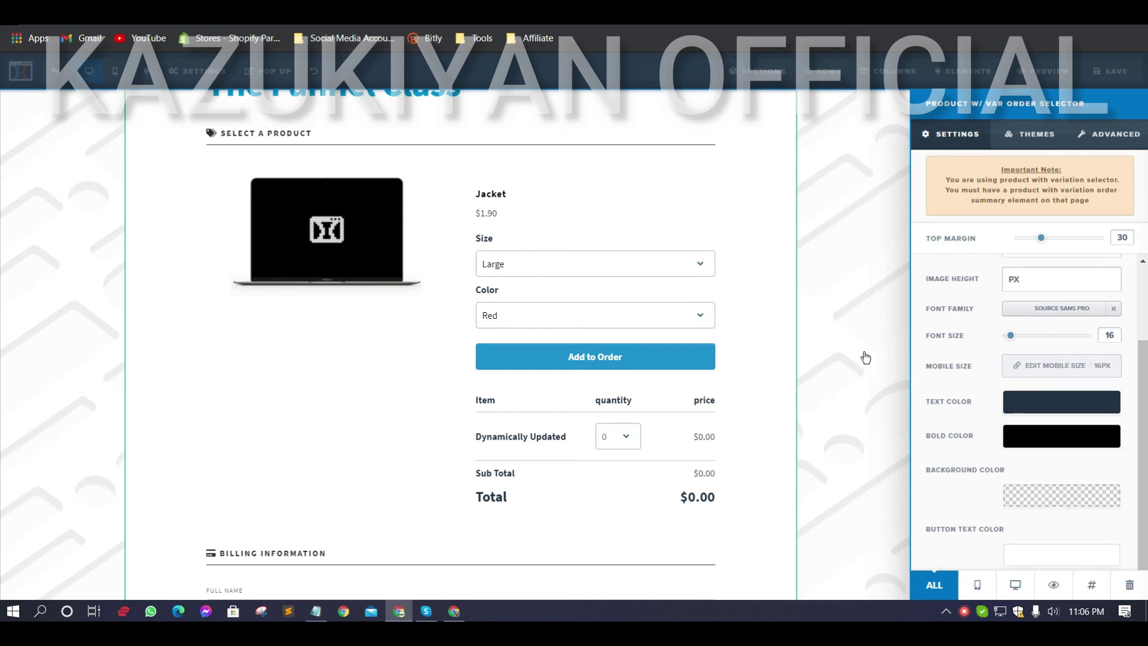
left_click(1028, 134)
left_click(1106, 134)
left_click(777, 273)
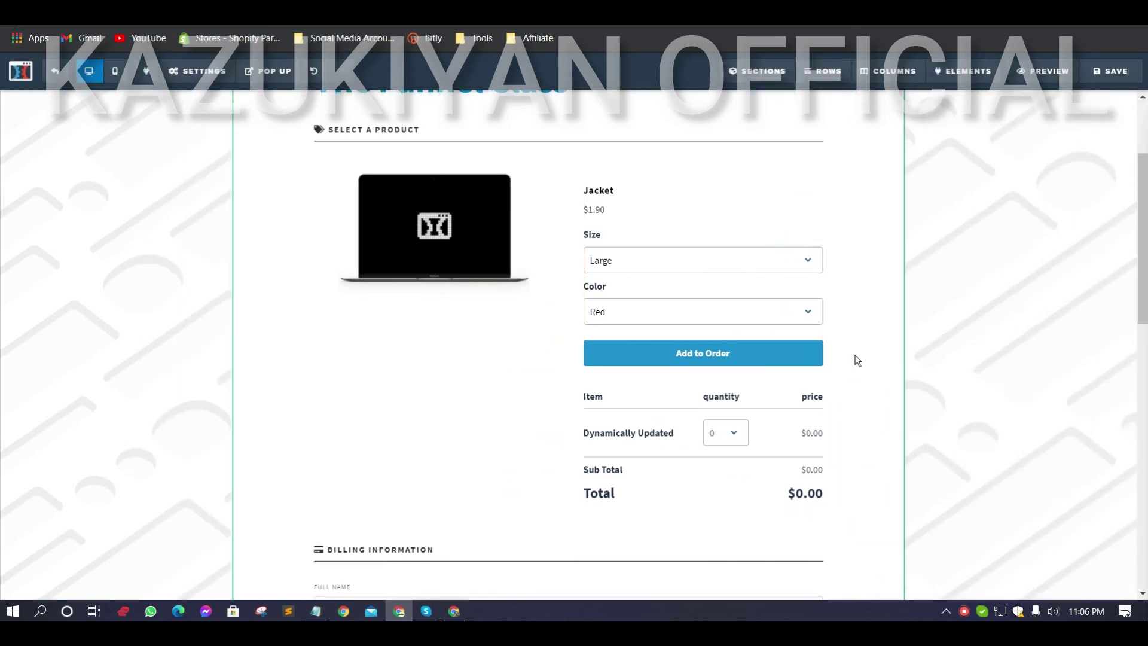
- Save the order page again and leave the editor for the Order Product step overview
scroll(824, 388, "up", 2)
left_click(1104, 73)
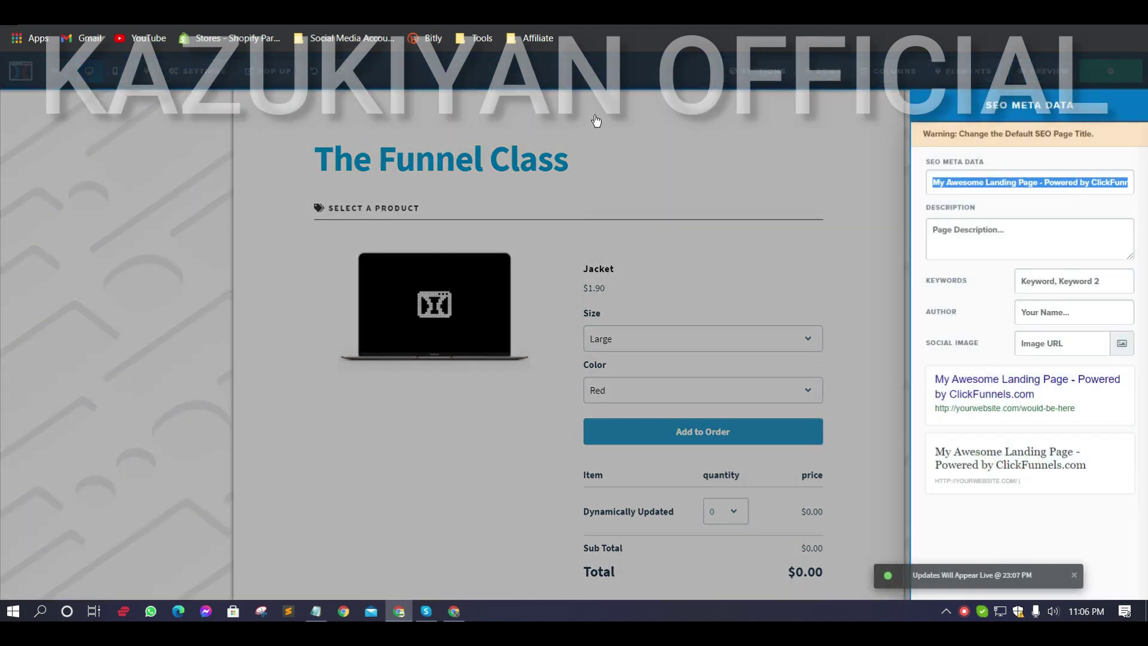
left_click(614, 143)
left_click(53, 72)
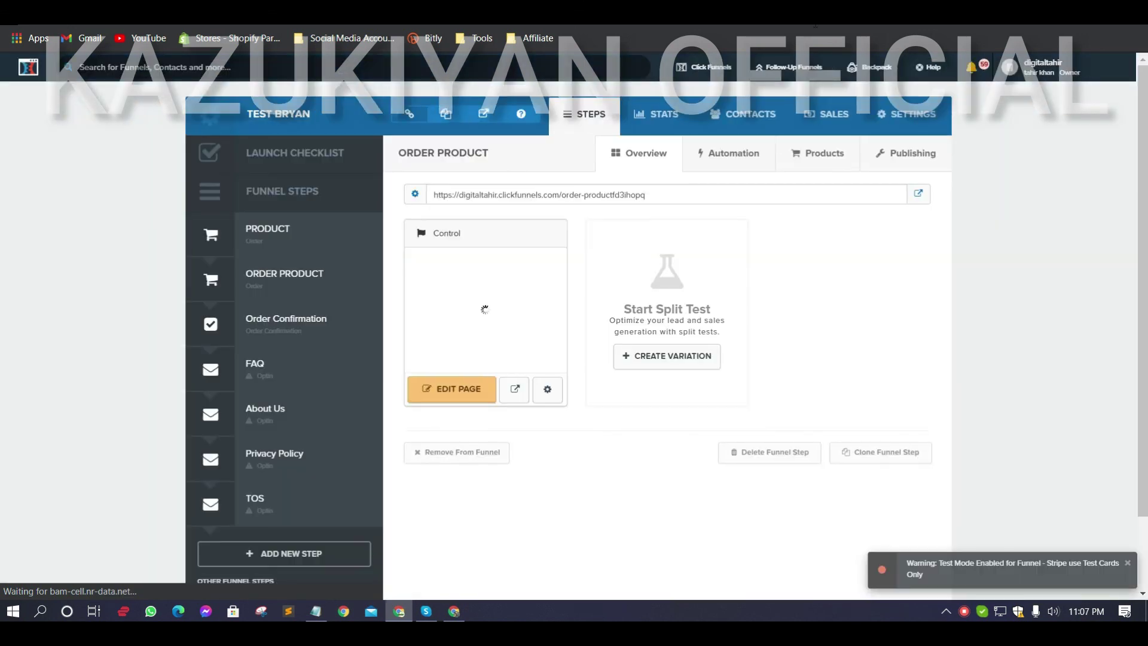
- Open the live Order Product page in a new tab, check its product section, and return to the funnel overview
right_click(917, 195)
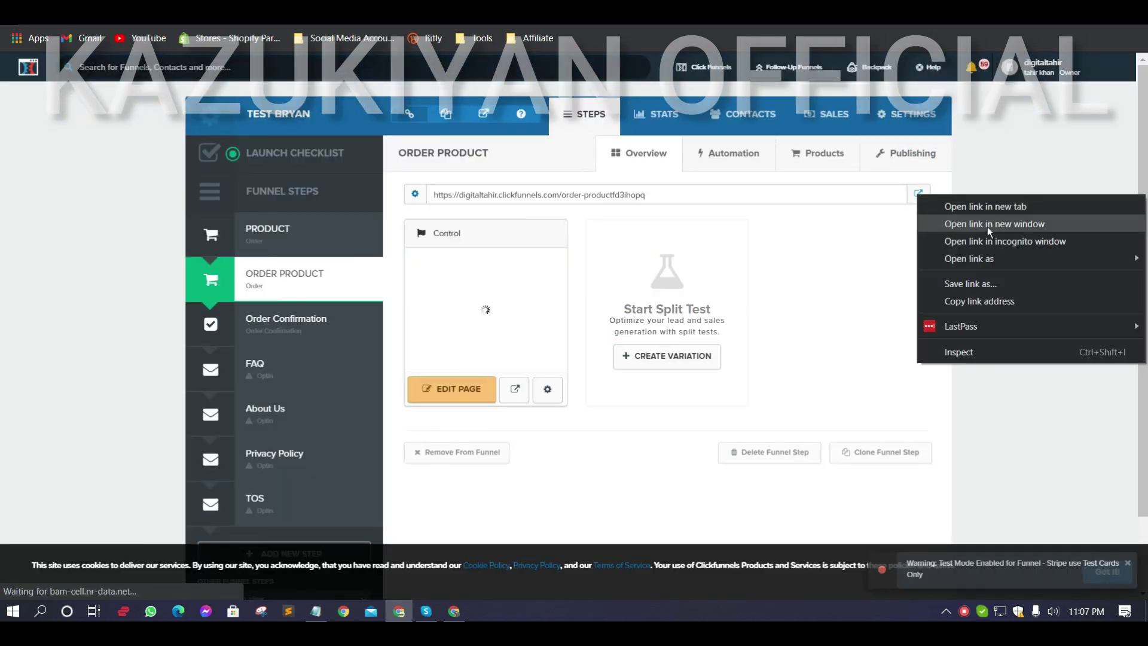
left_click(962, 206)
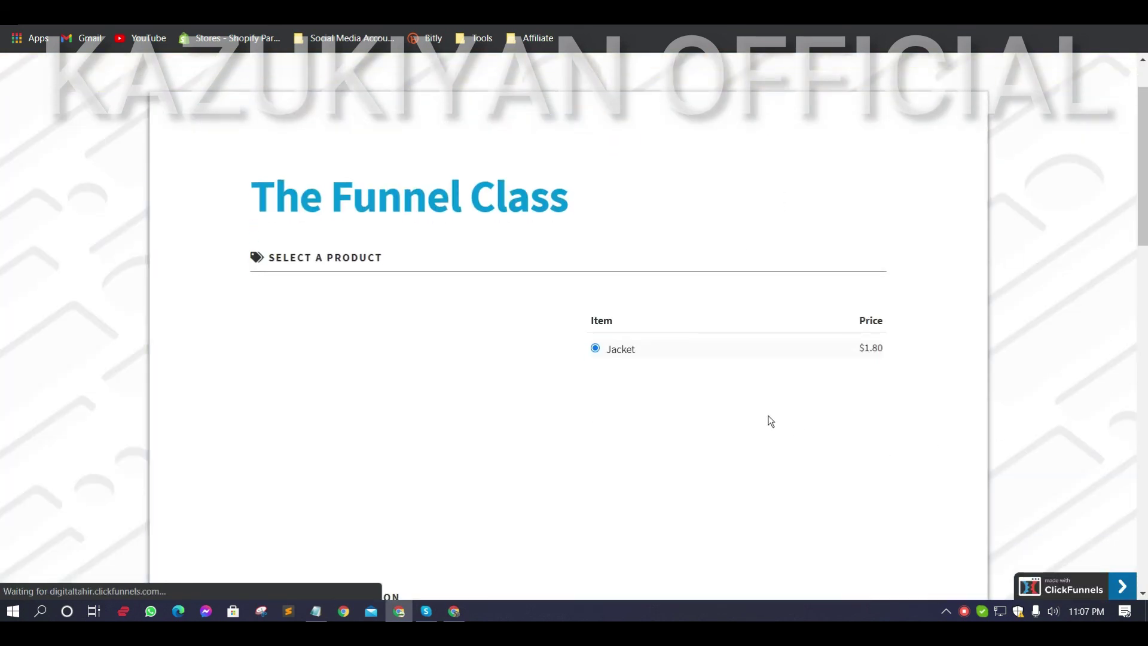
scroll(931, 293, "down", 1)
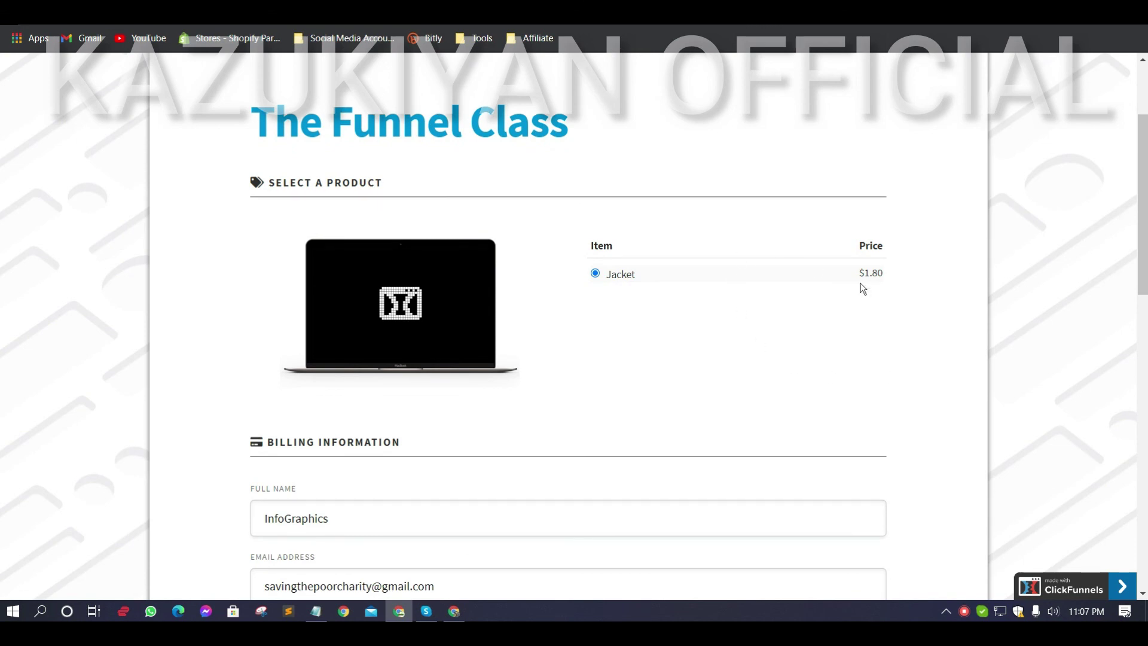
left_click(843, 3)
left_click(589, 3)
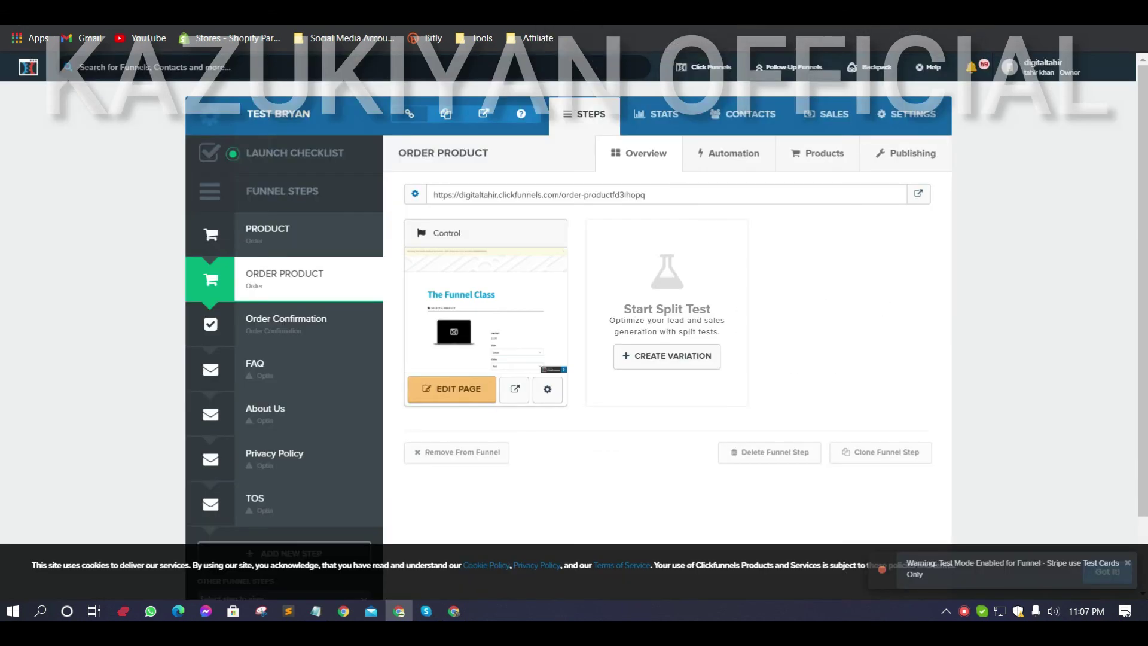
- Preview the Control version of the Order Product page and check its Jacket selector and order summary
left_click(515, 393)
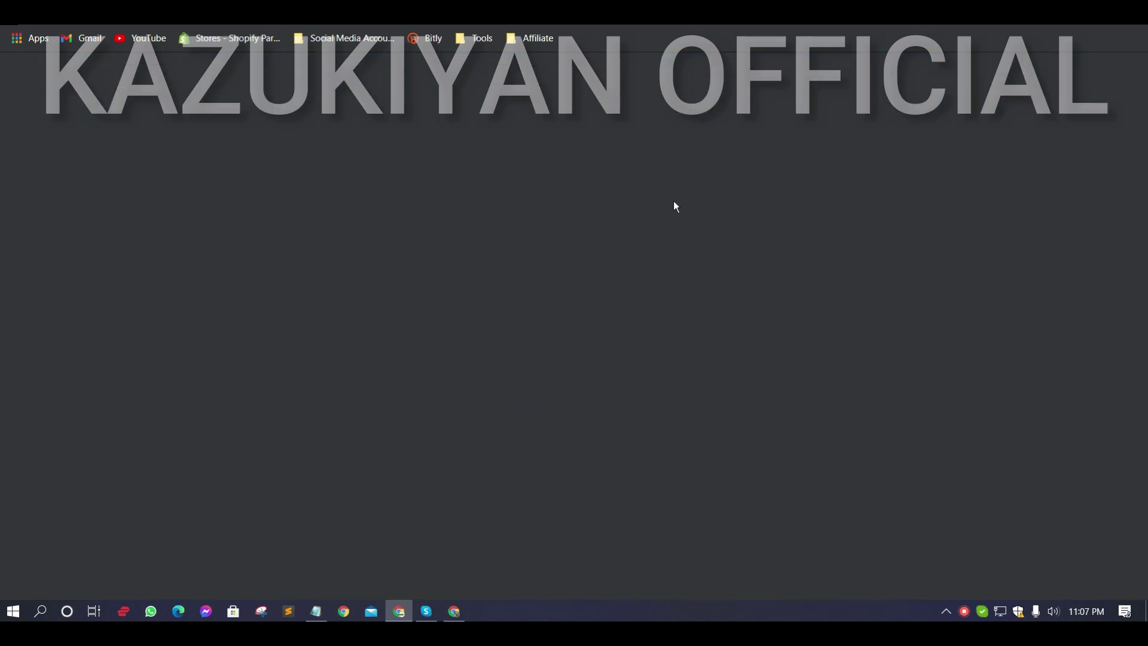
scroll(970, 332, "down", 3)
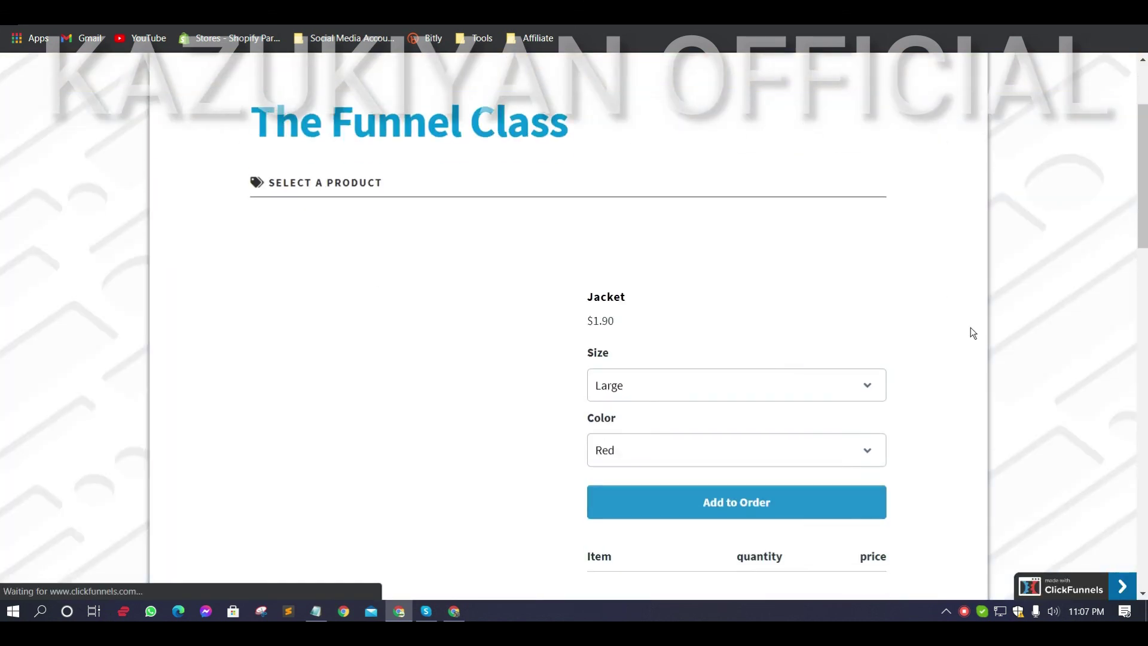
scroll(903, 227, "down", 3)
- Add a Medium, Blue Jacket to the order and set its quantity to 16
left_click(713, 241)
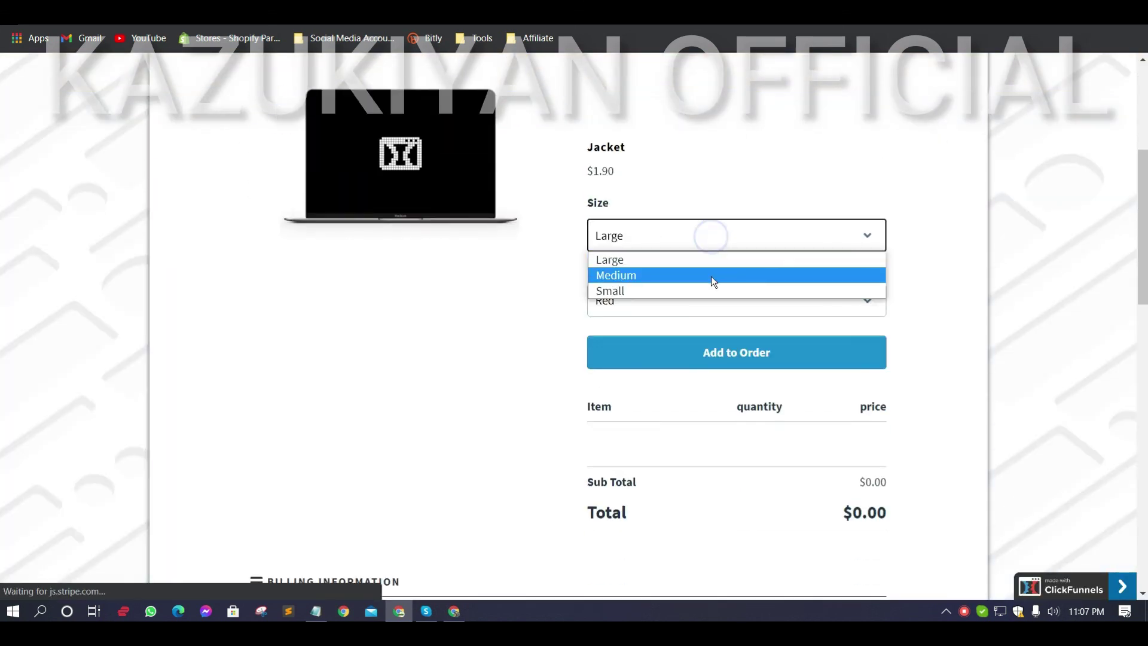
left_click(712, 276)
left_click(707, 269)
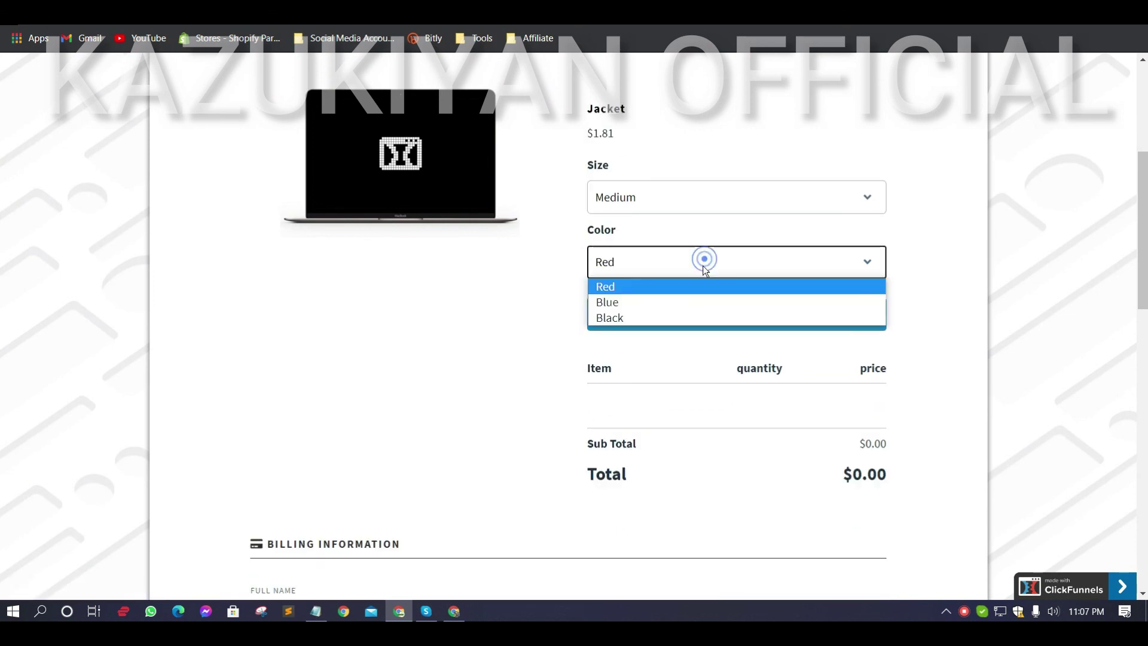
left_click(700, 303)
left_click(704, 316)
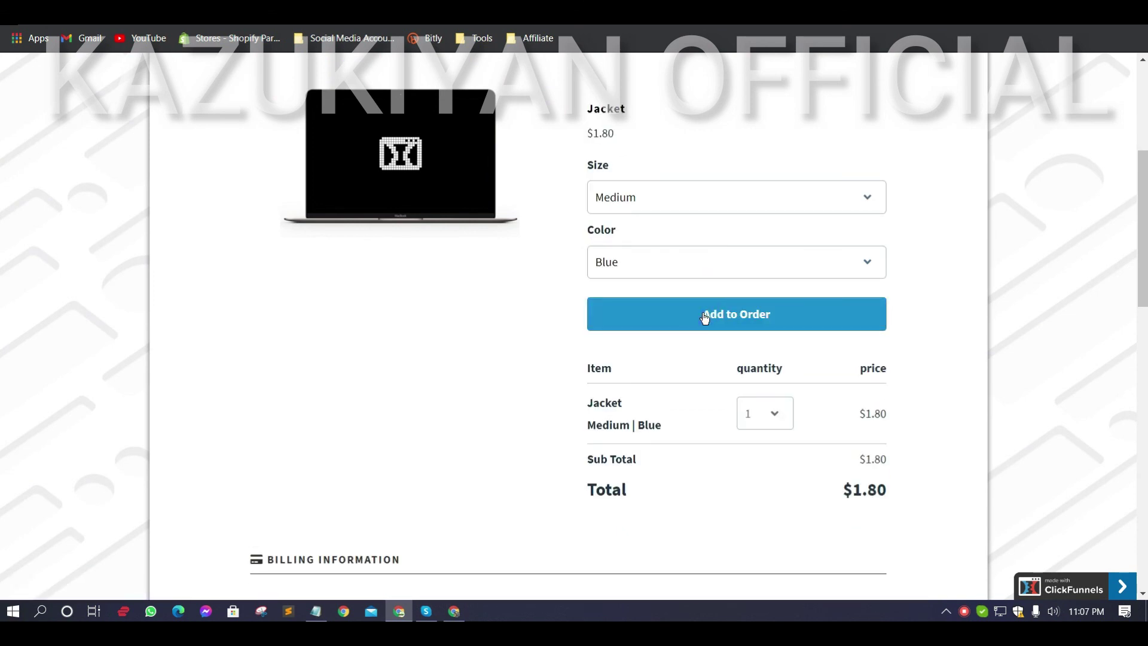
left_click(760, 425)
left_click(758, 336)
- Add a Large, Blue Jacket with quantity 18 to the order and check the order total
left_click(849, 199)
left_click(825, 222)
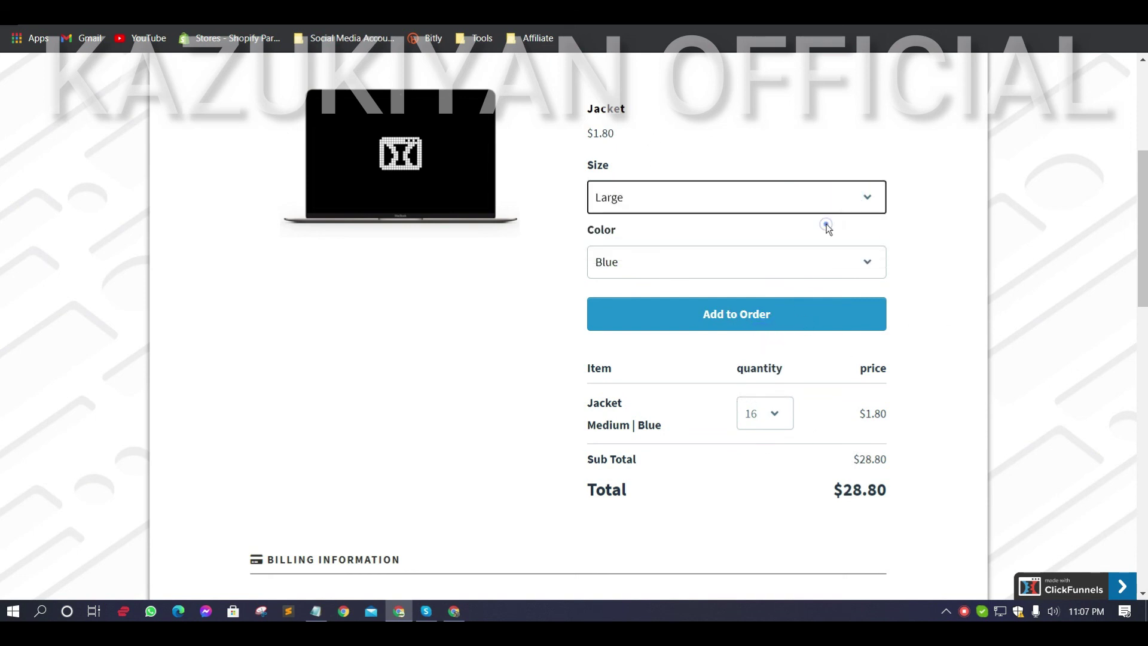
left_click(807, 308)
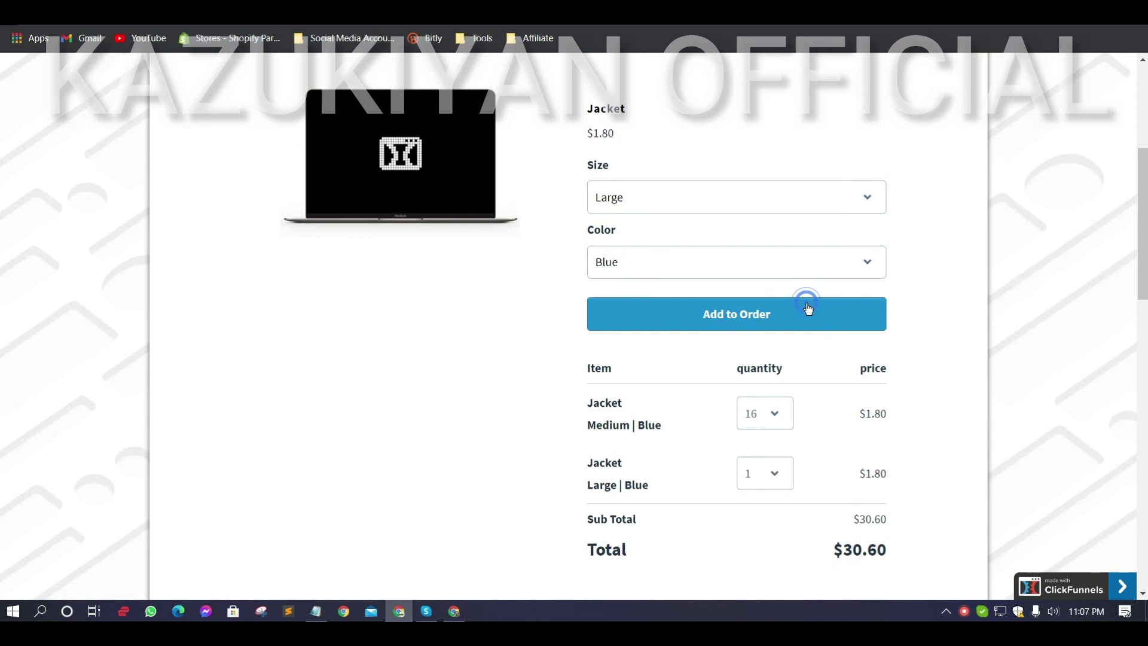
left_click(775, 473)
left_click(759, 433)
scroll(811, 415, "down", 2)
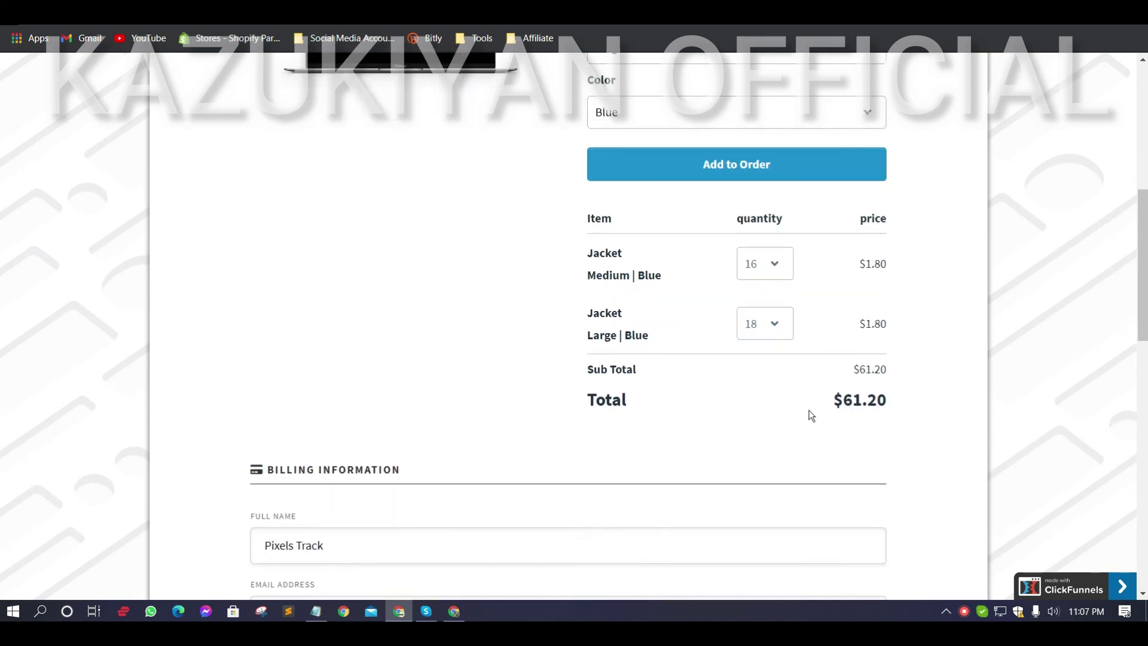
scroll(866, 351, "down", 1)
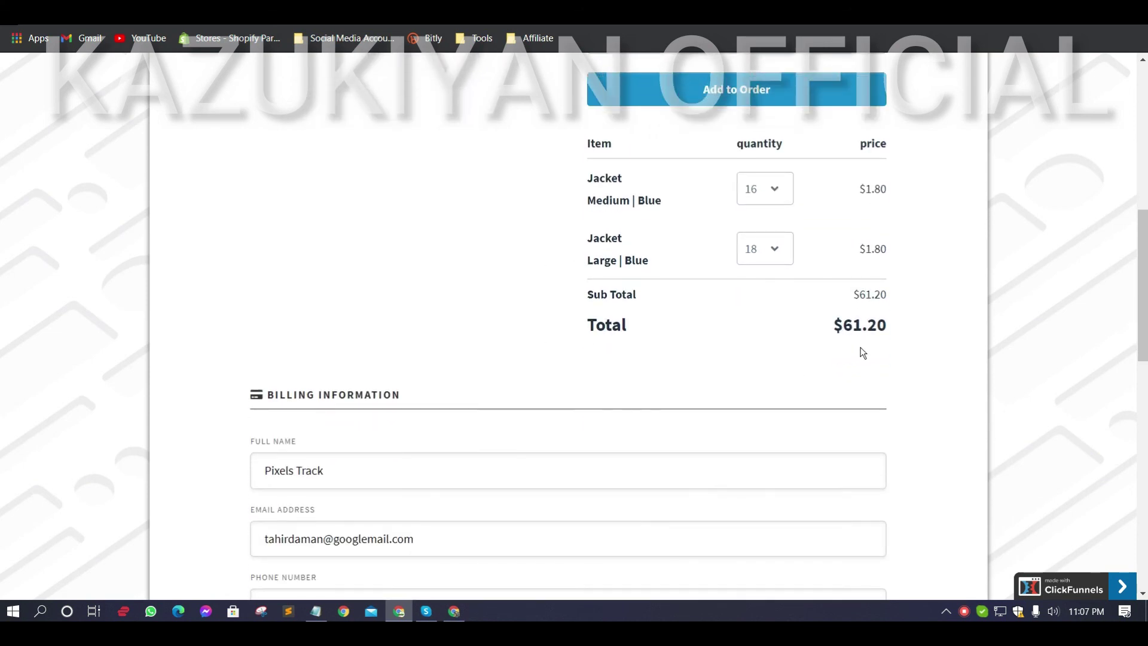
scroll(861, 351, "up", 5)
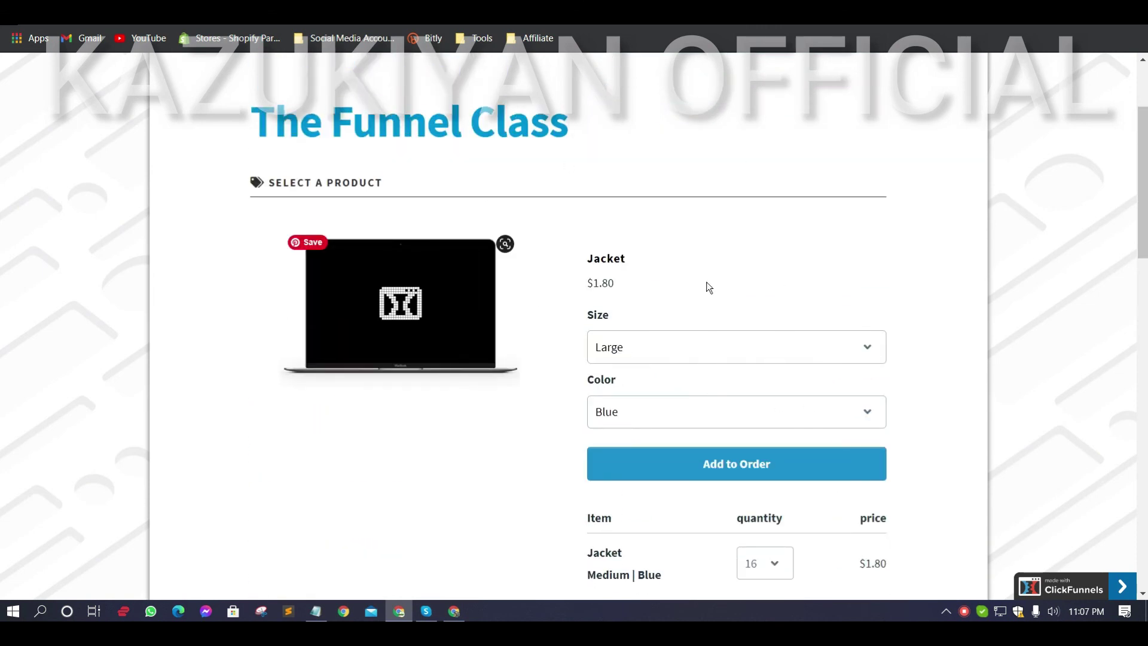